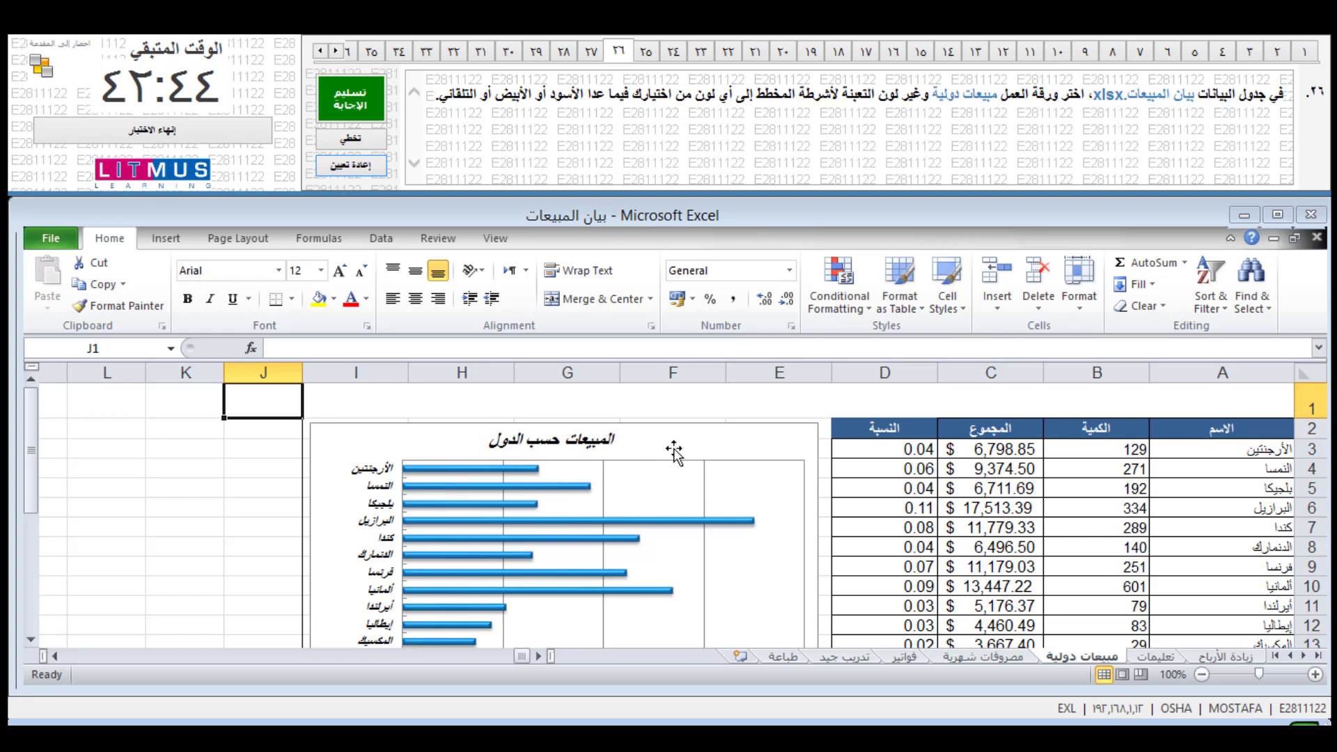
Step: Fill the country sales bars in the chart with yellow
click(471, 520)
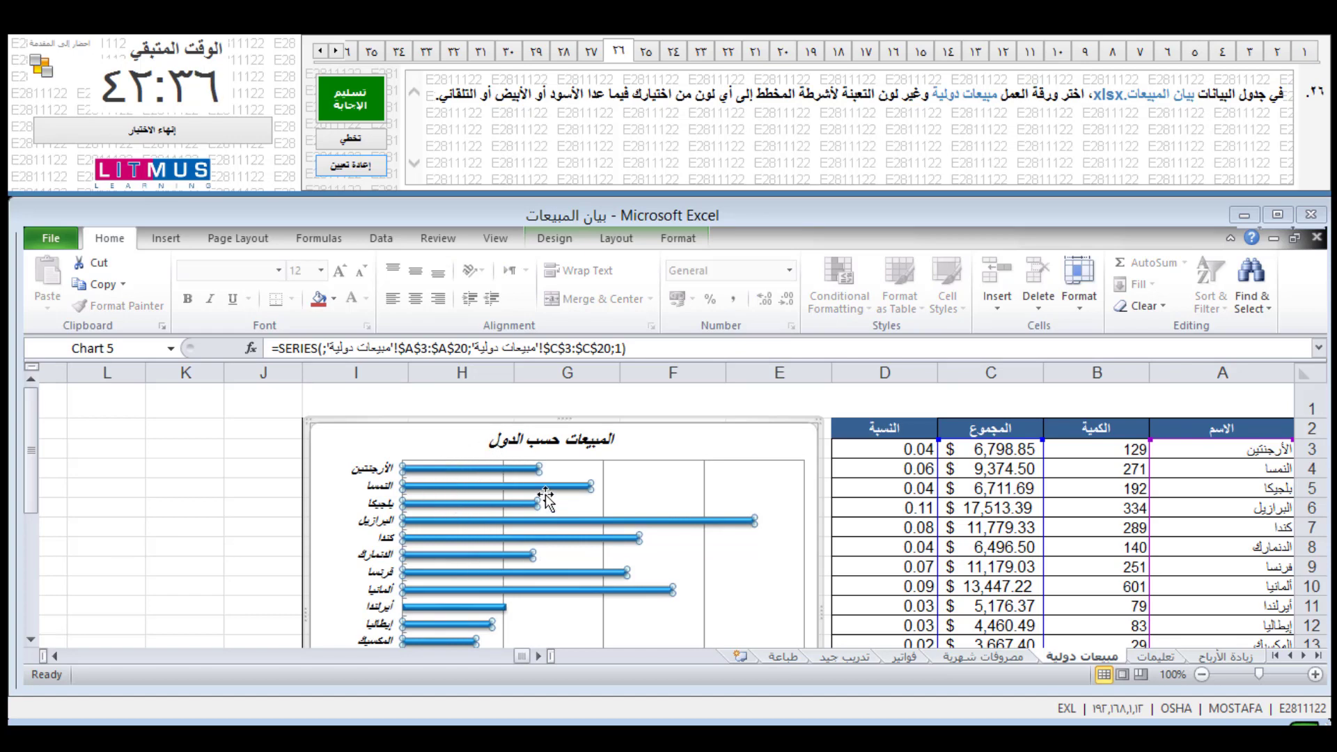
click(678, 239)
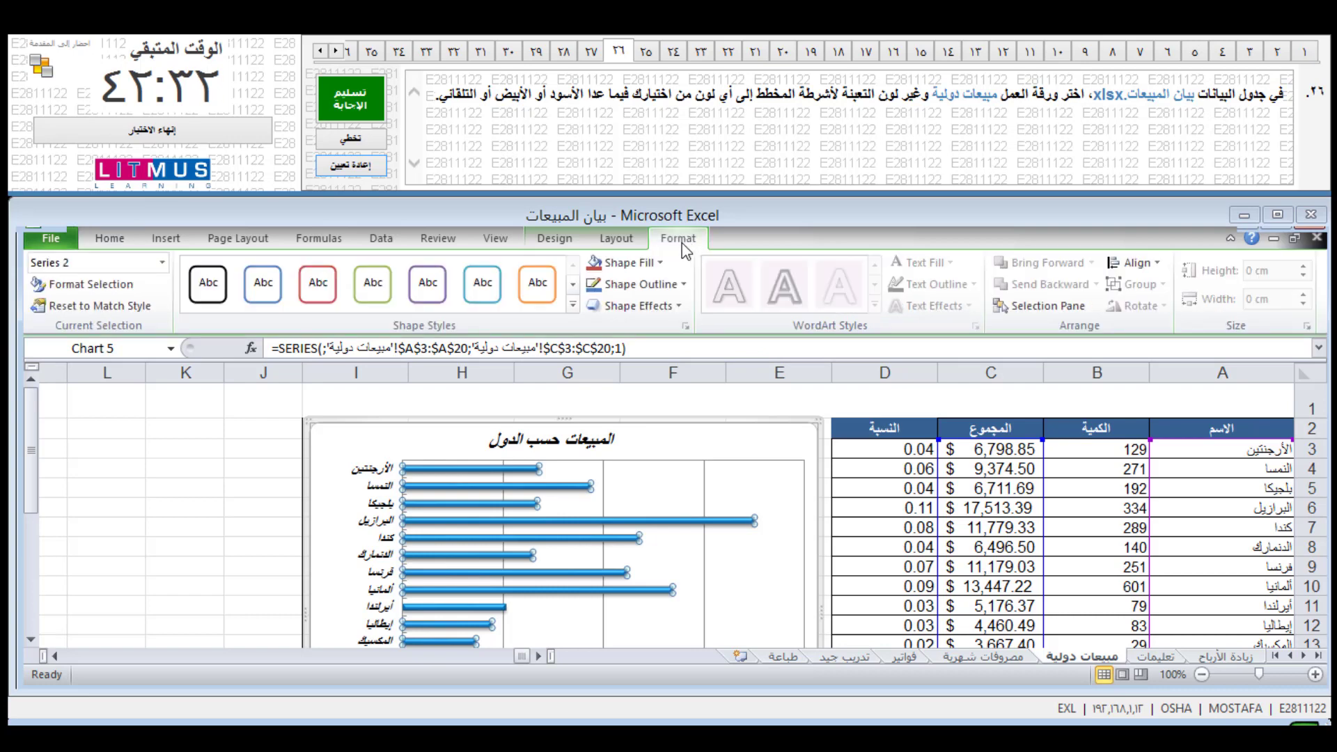
click(660, 266)
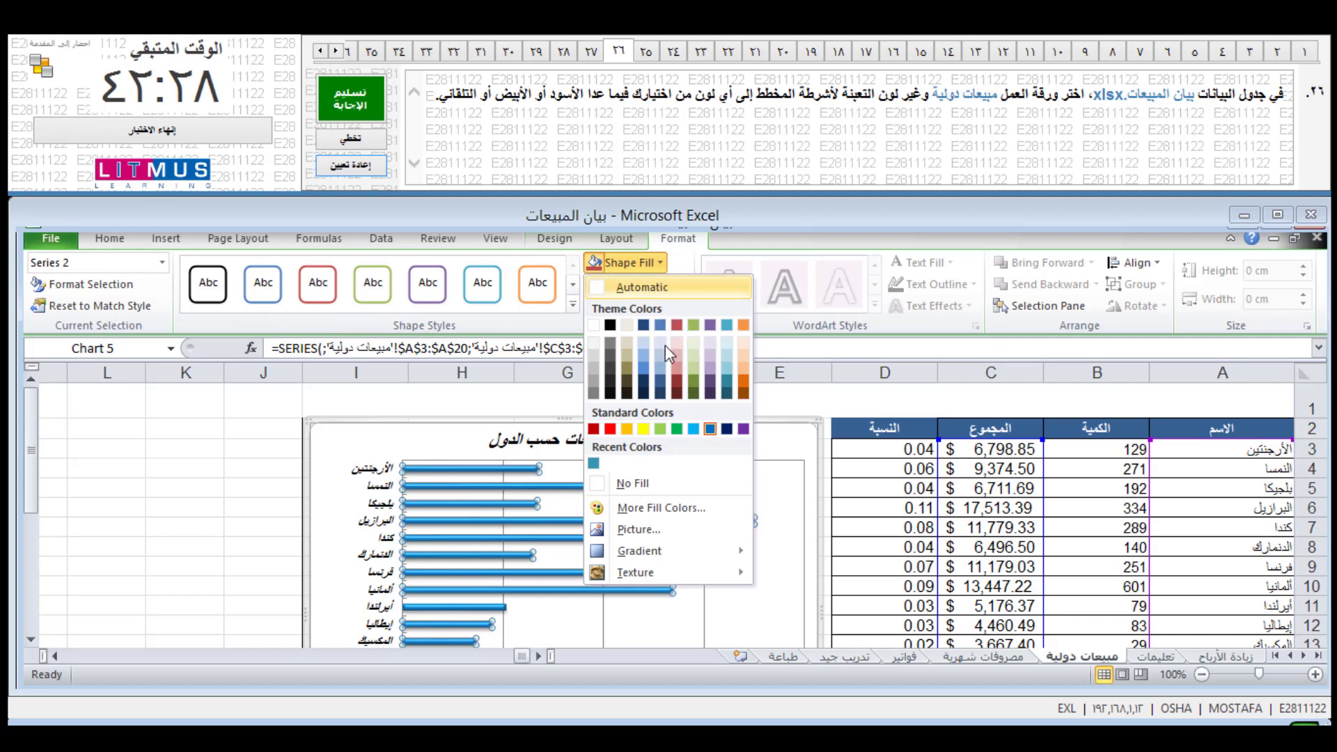
click(645, 428)
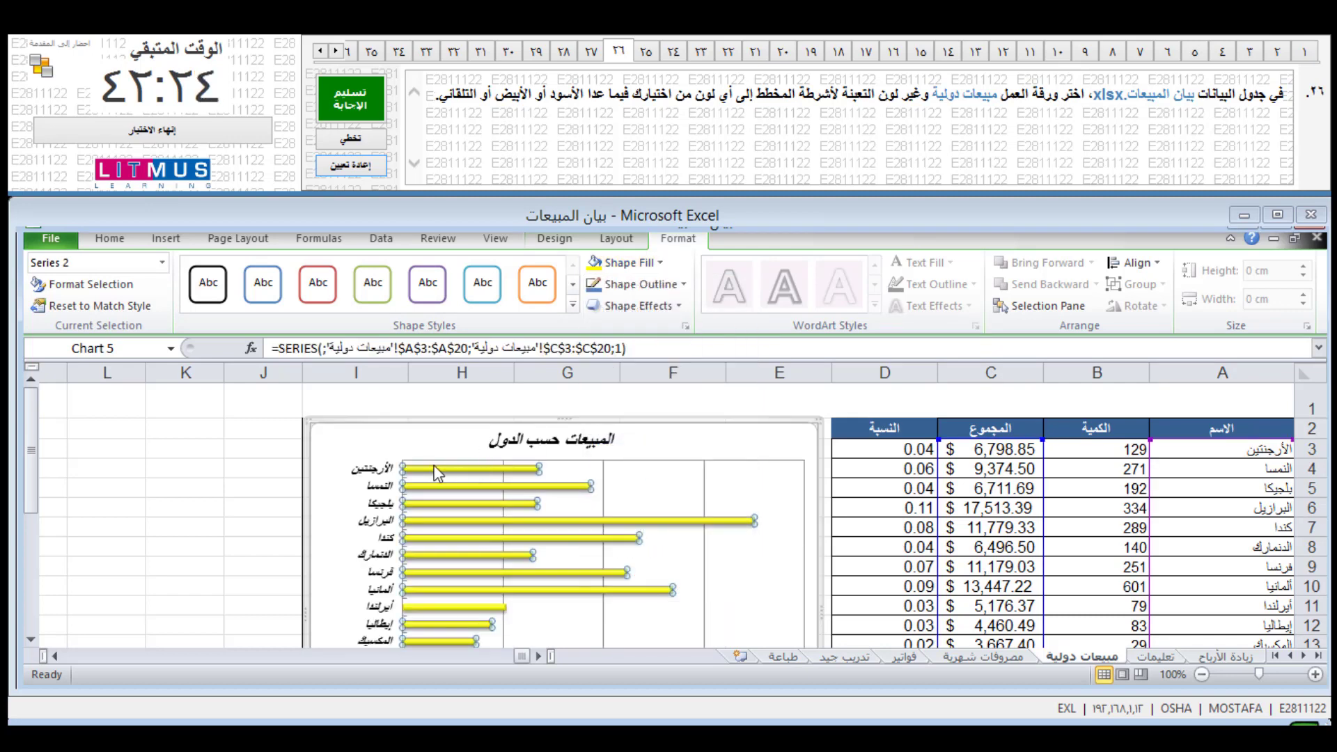
Step: Deselect the chart and submit the answer for question 26
click(189, 486)
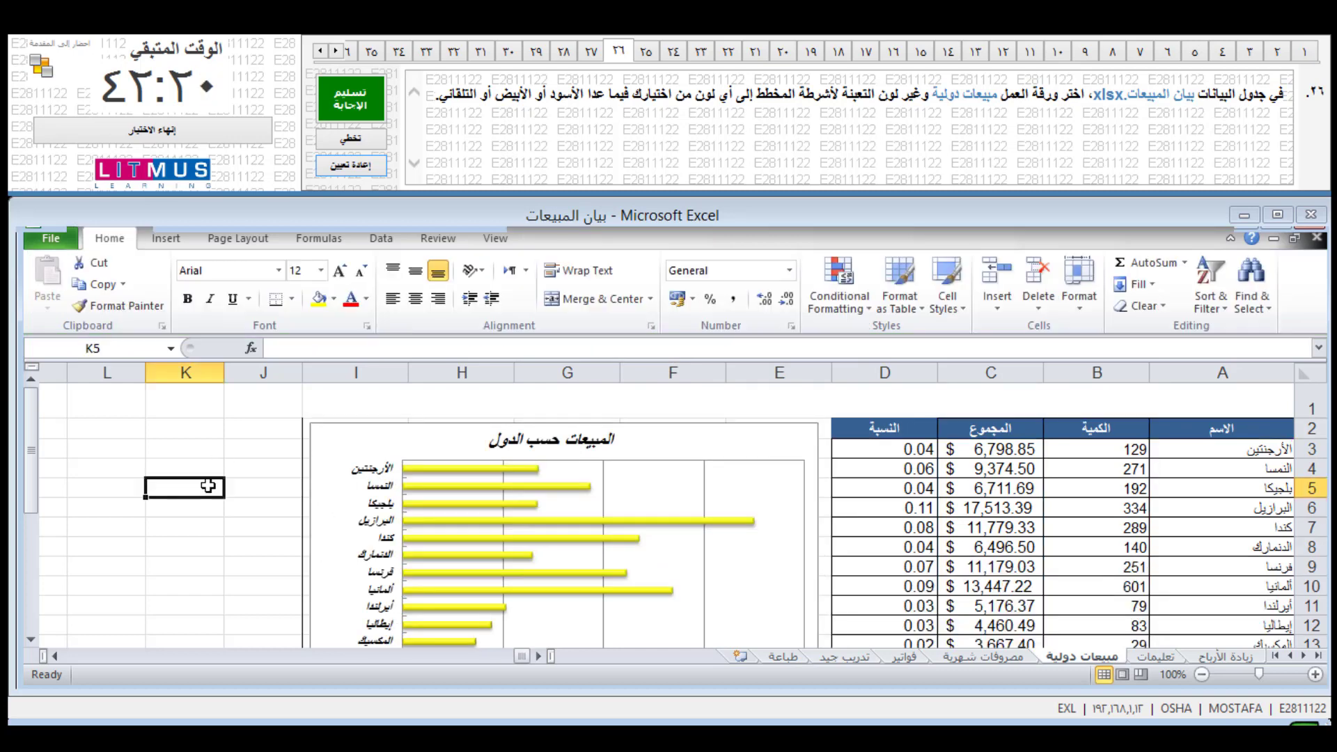
scroll(202, 485, down, 2)
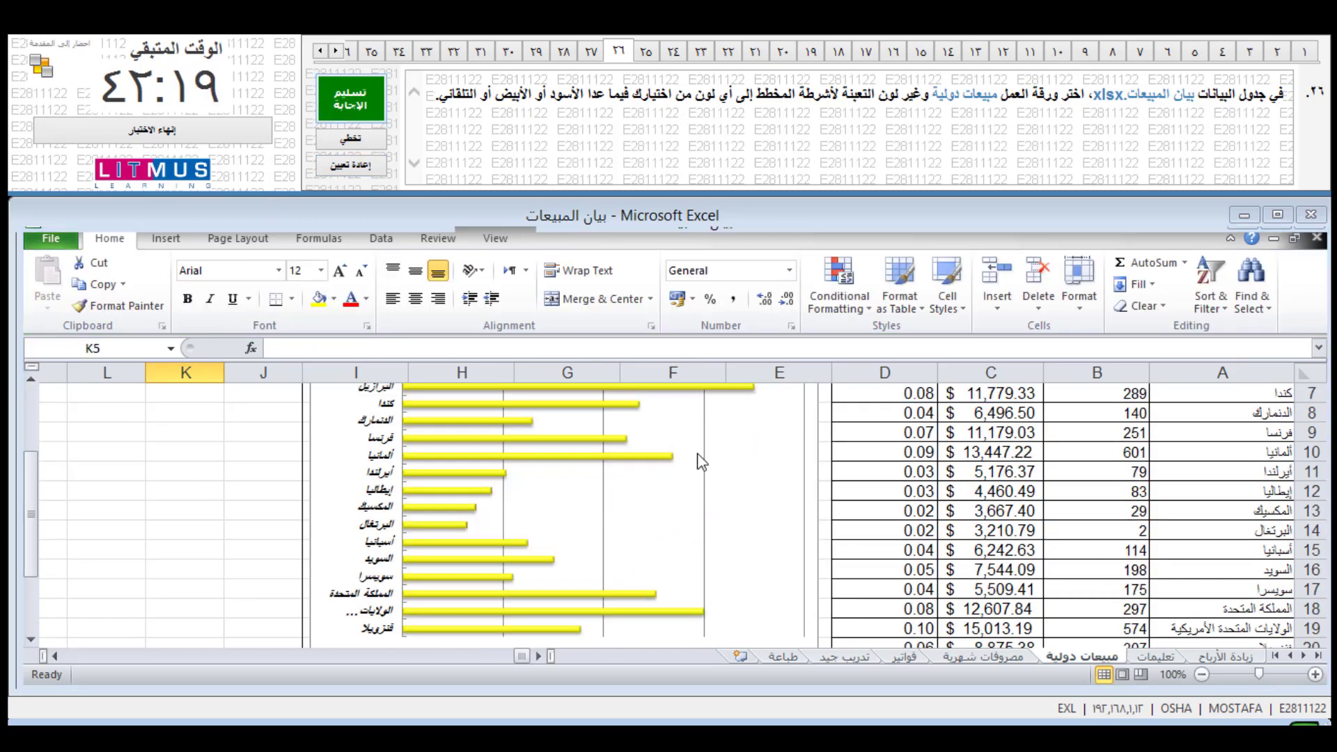
click(366, 107)
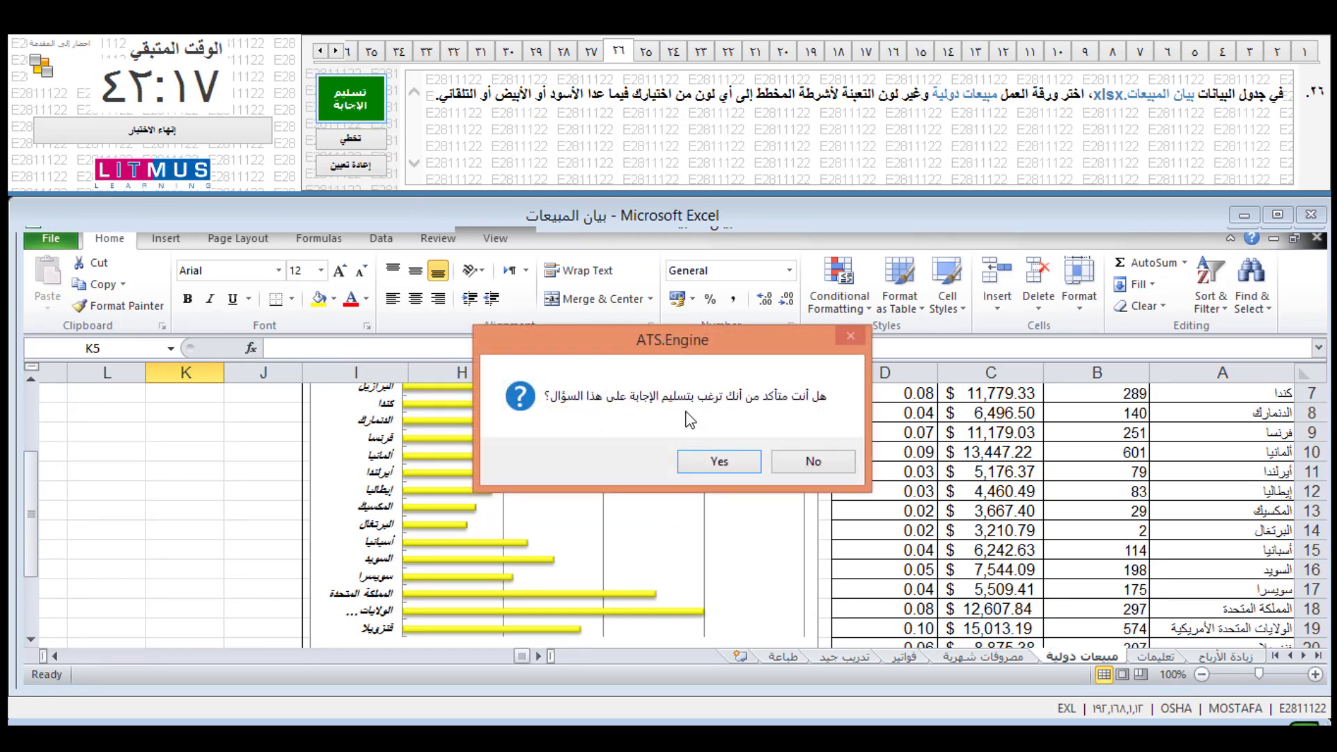
Step: Confirm question 26's submission, then colour the chart title المبيعات حسب الدول red
click(704, 461)
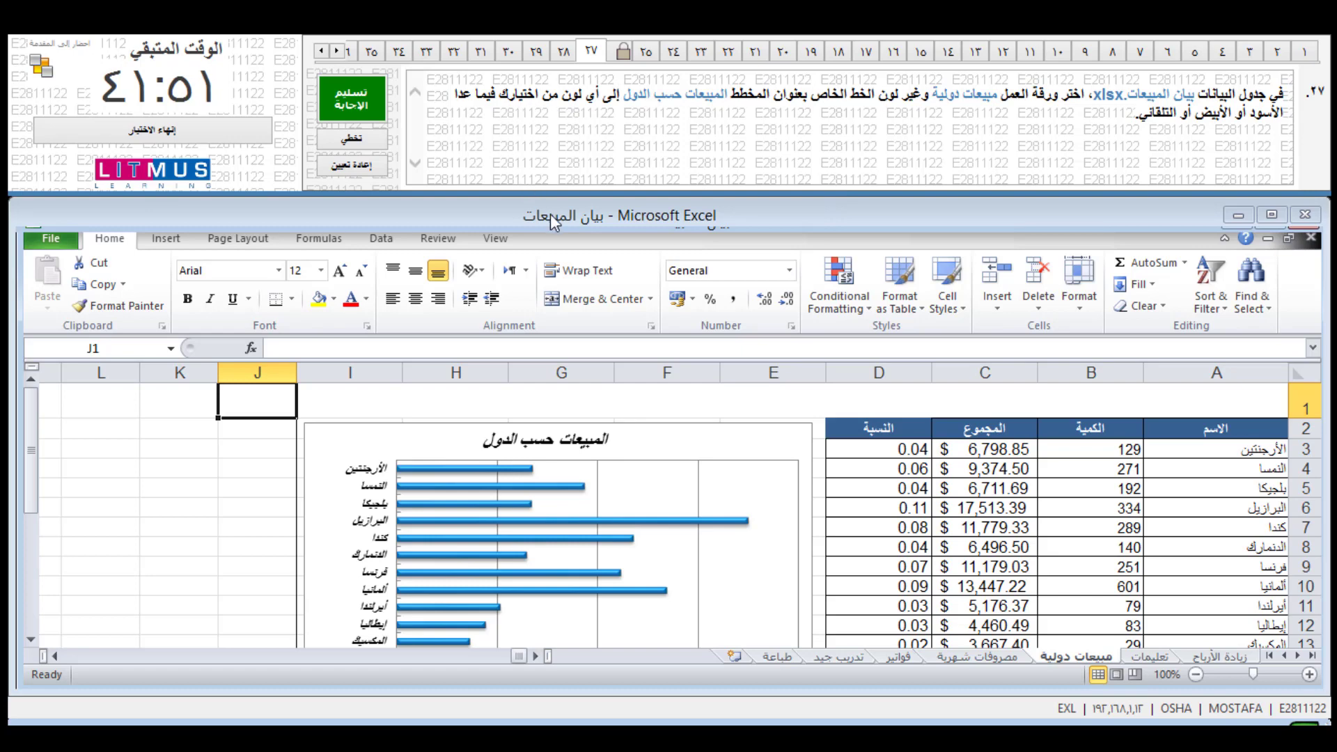
click(563, 453)
click(552, 442)
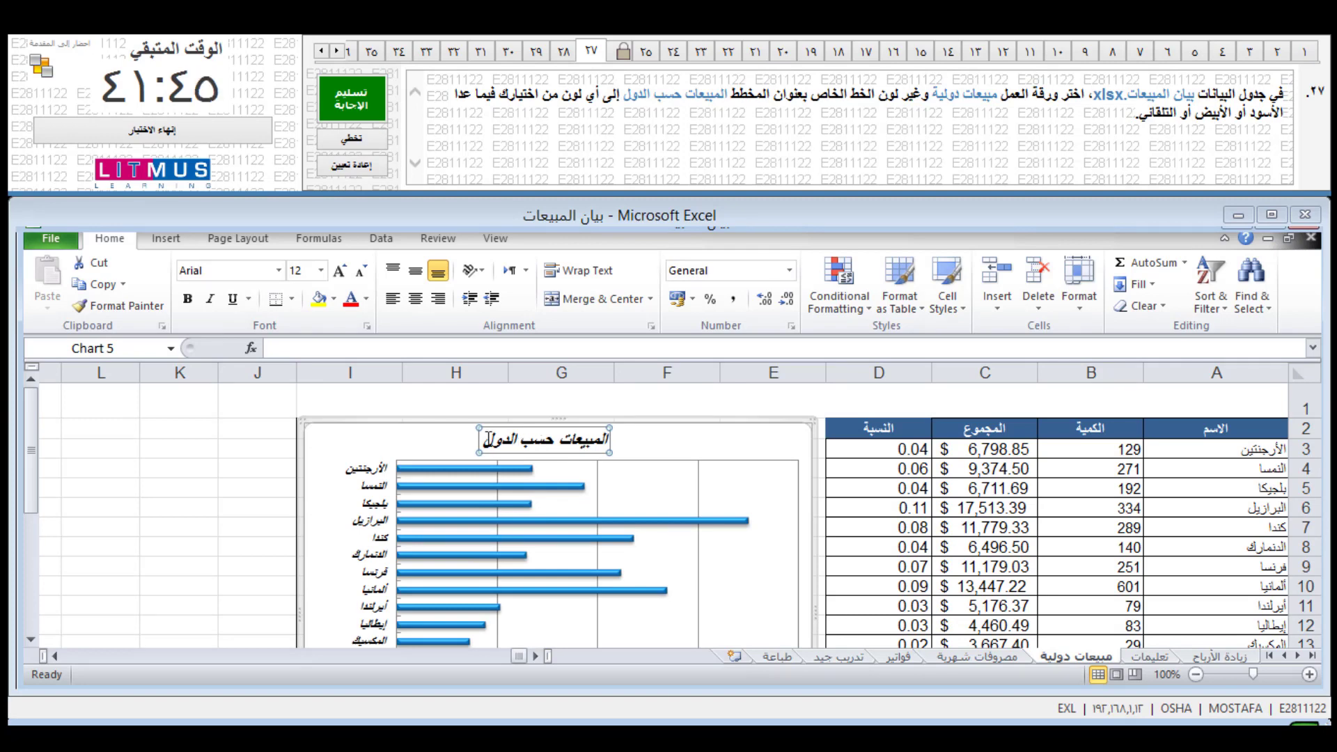
double_click(566, 440)
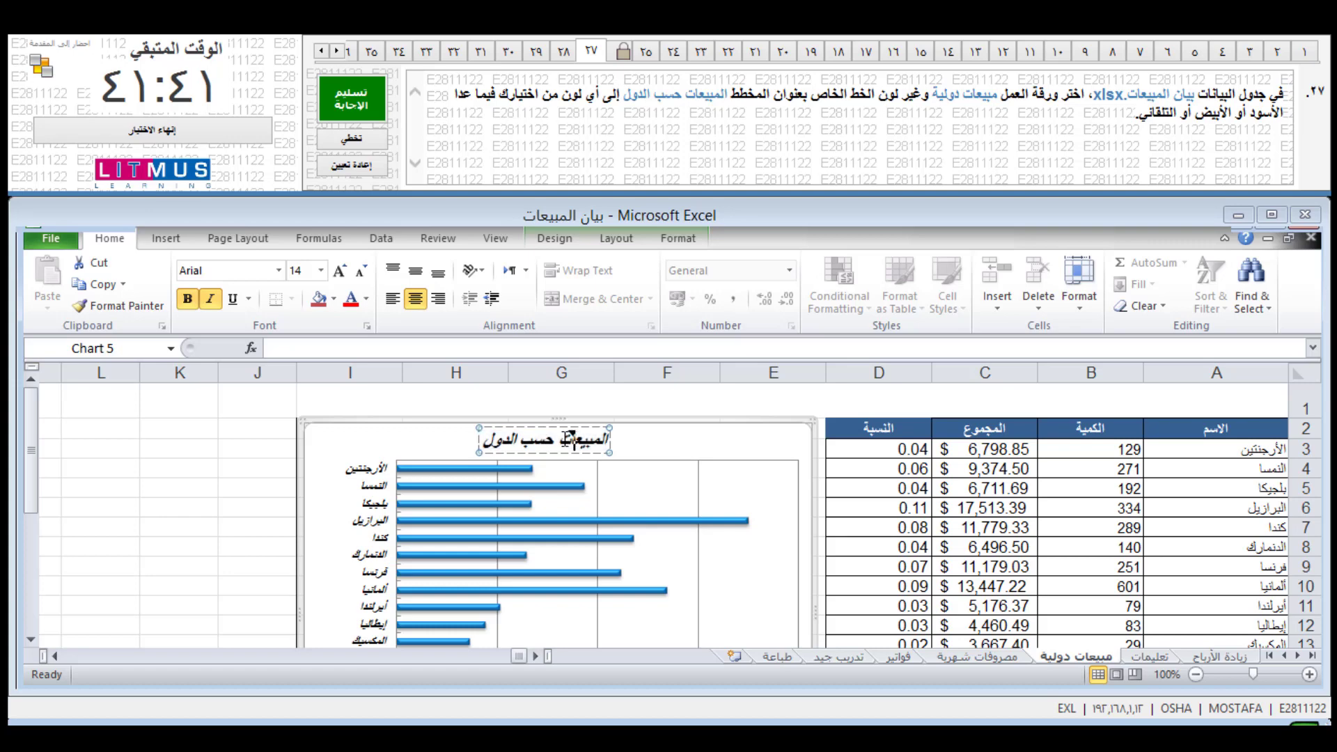
drag(566, 446, 480, 440)
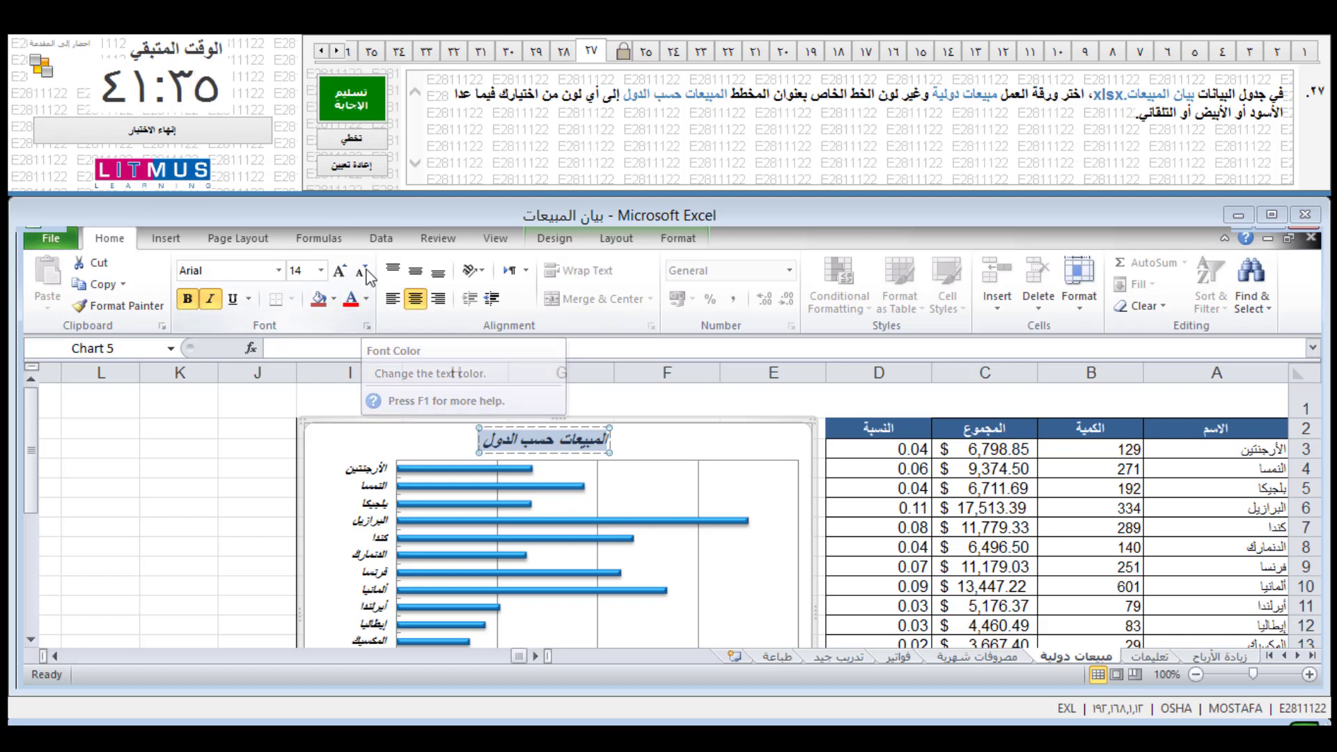
click(367, 299)
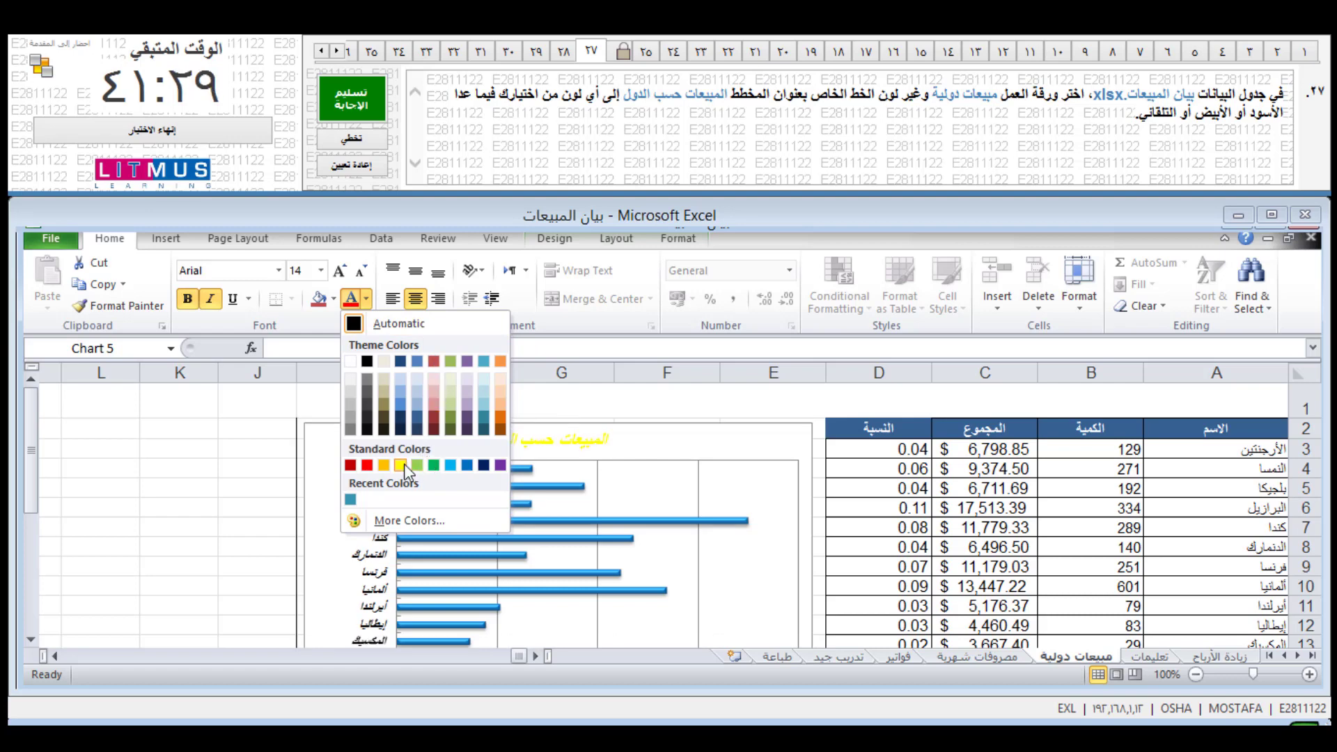
click(366, 467)
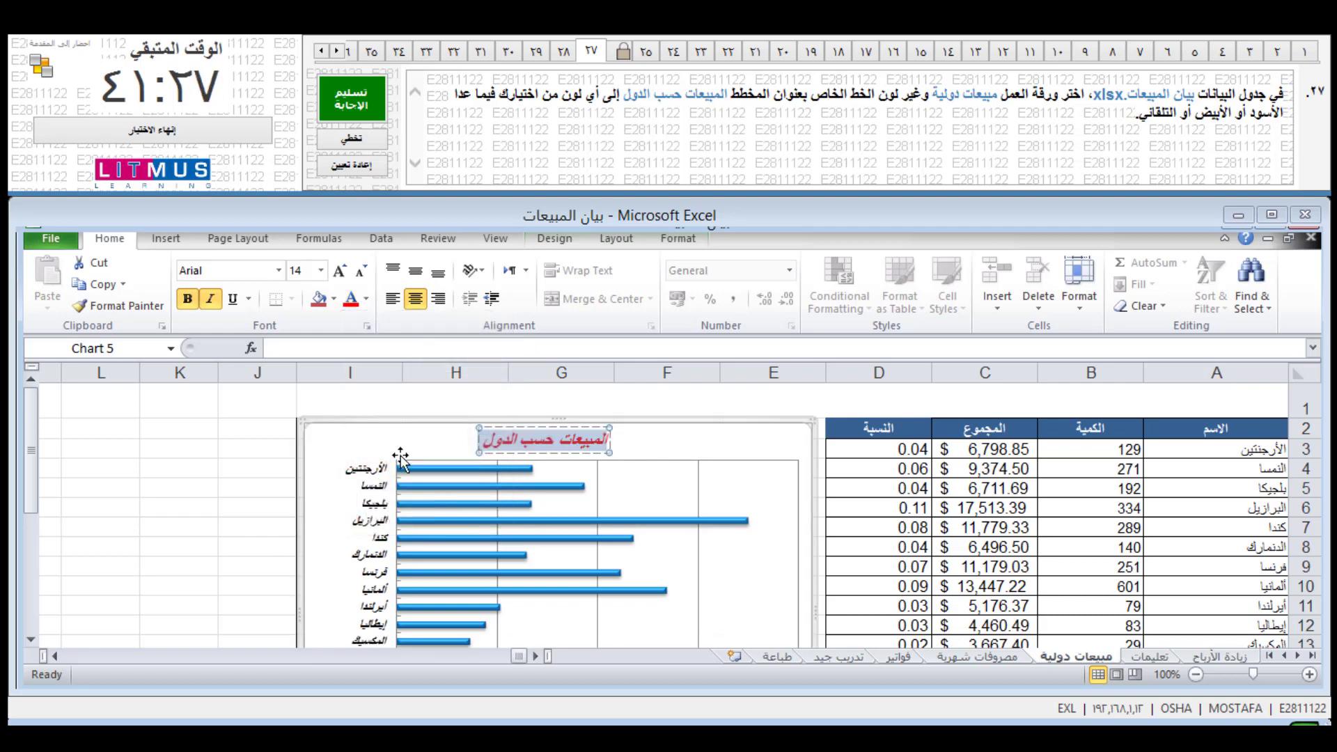
Step: Deselect the chart and submit and confirm the answer for question 27
click(219, 434)
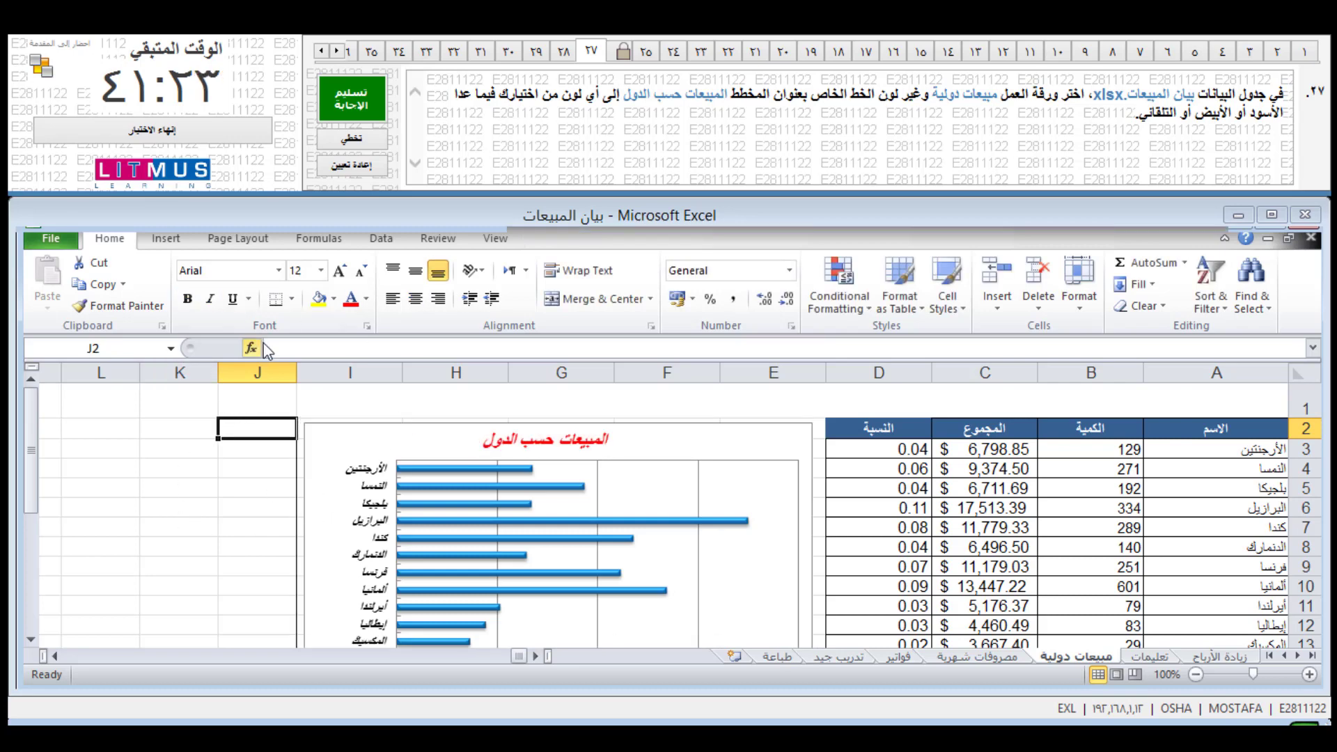
click(341, 103)
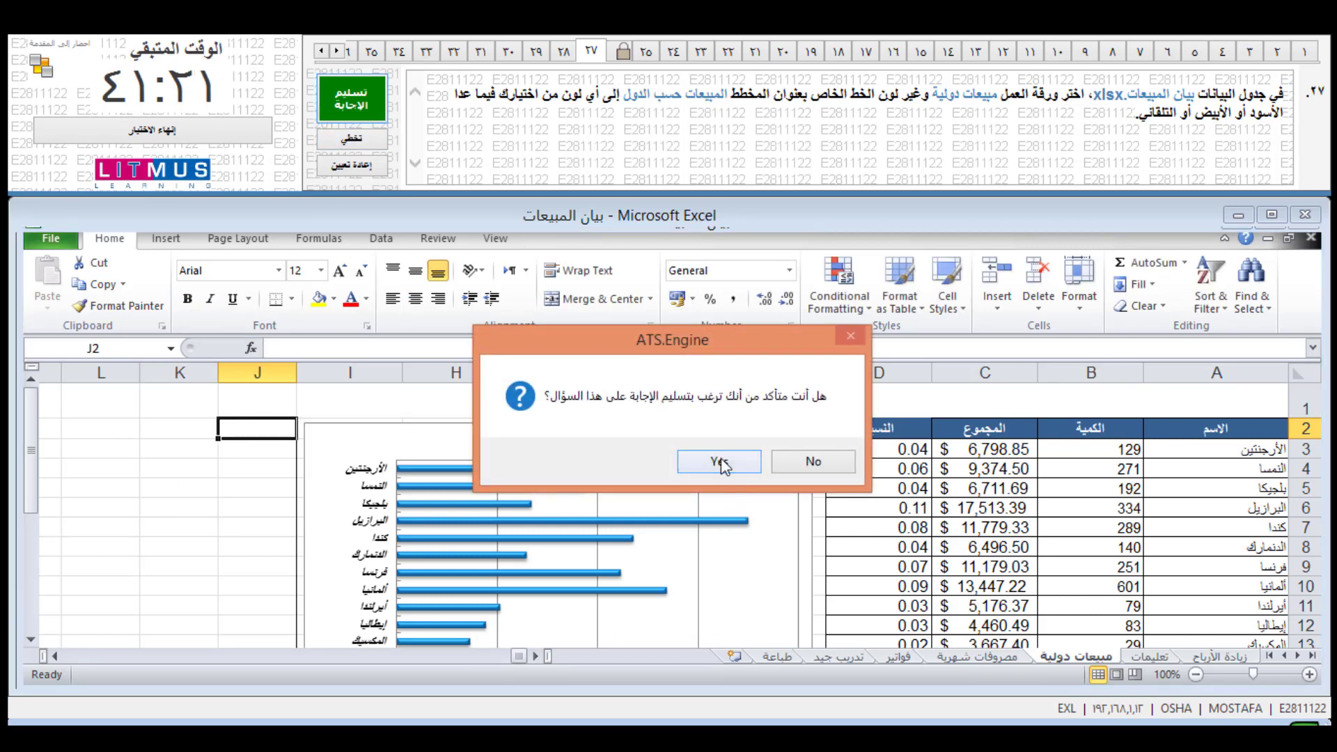
click(722, 461)
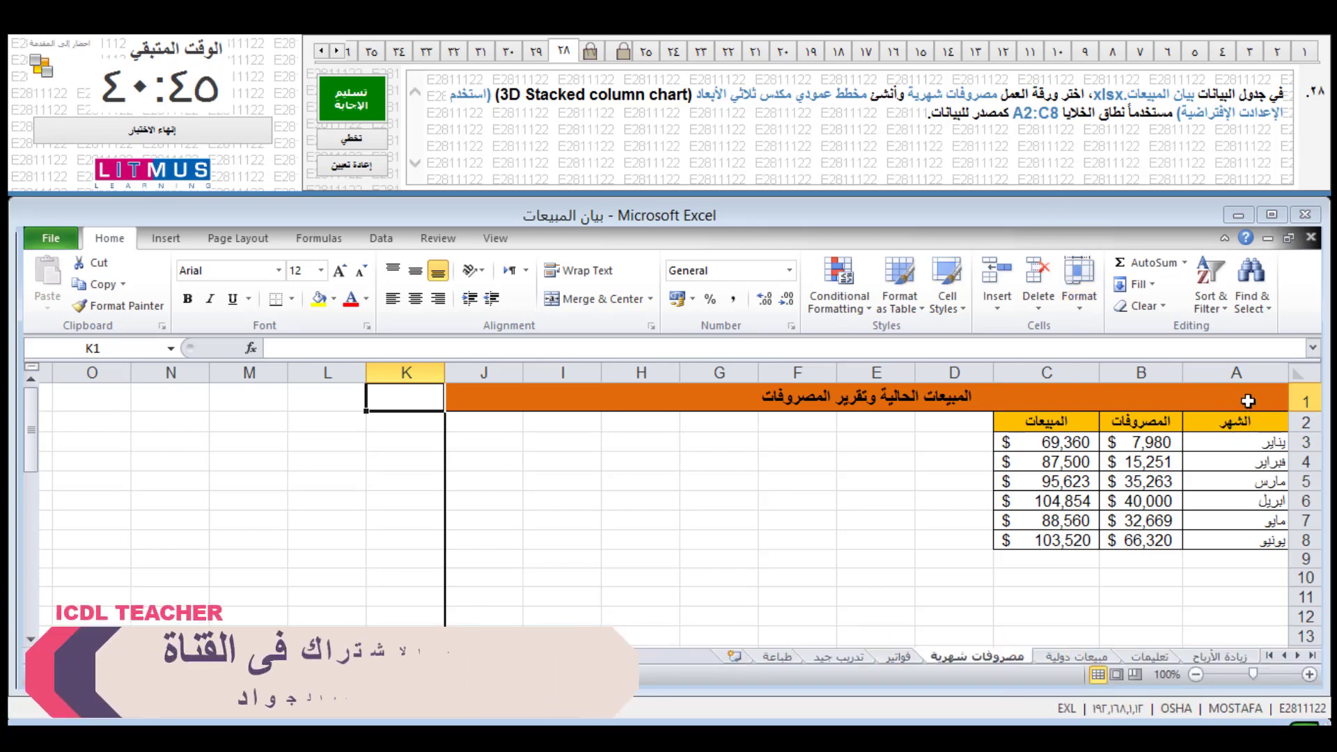
Step: Insert a 3-D stacked column chart from the range A2:C8
click(1251, 422)
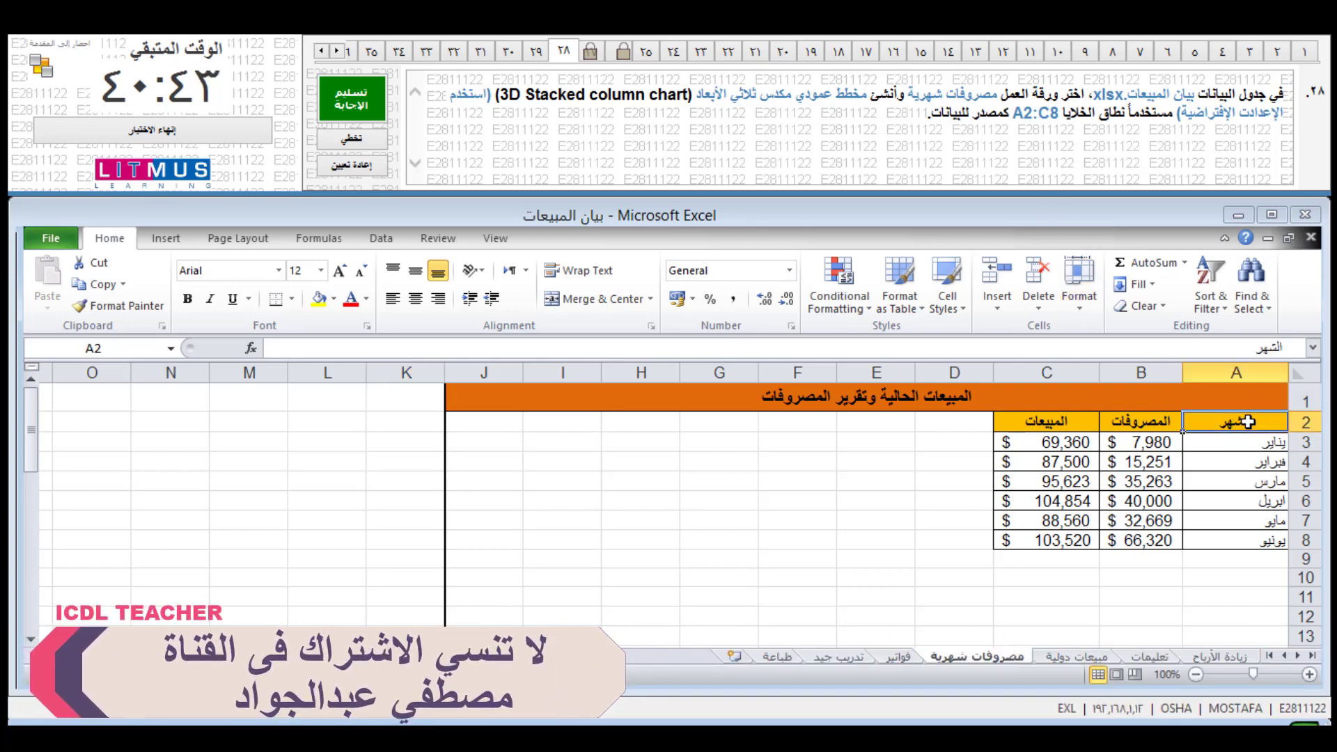
drag(1248, 421, 1048, 541)
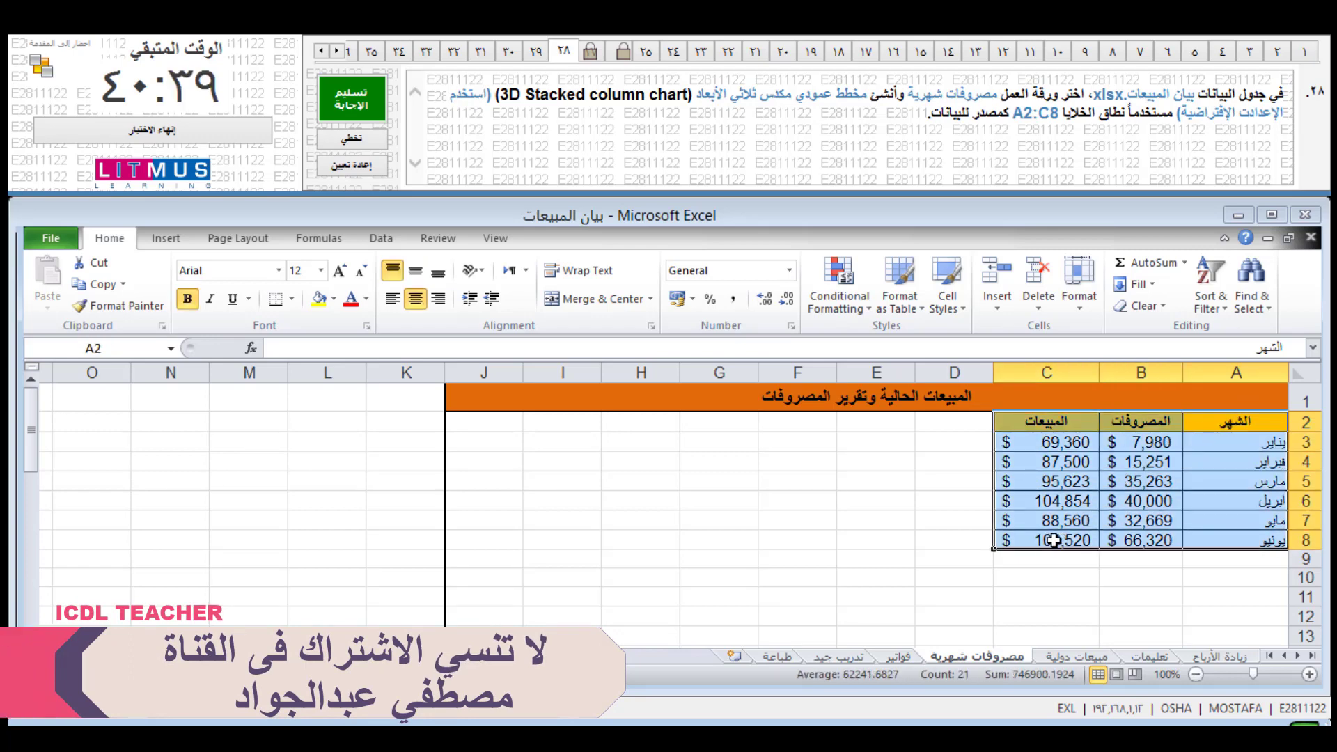
click(164, 241)
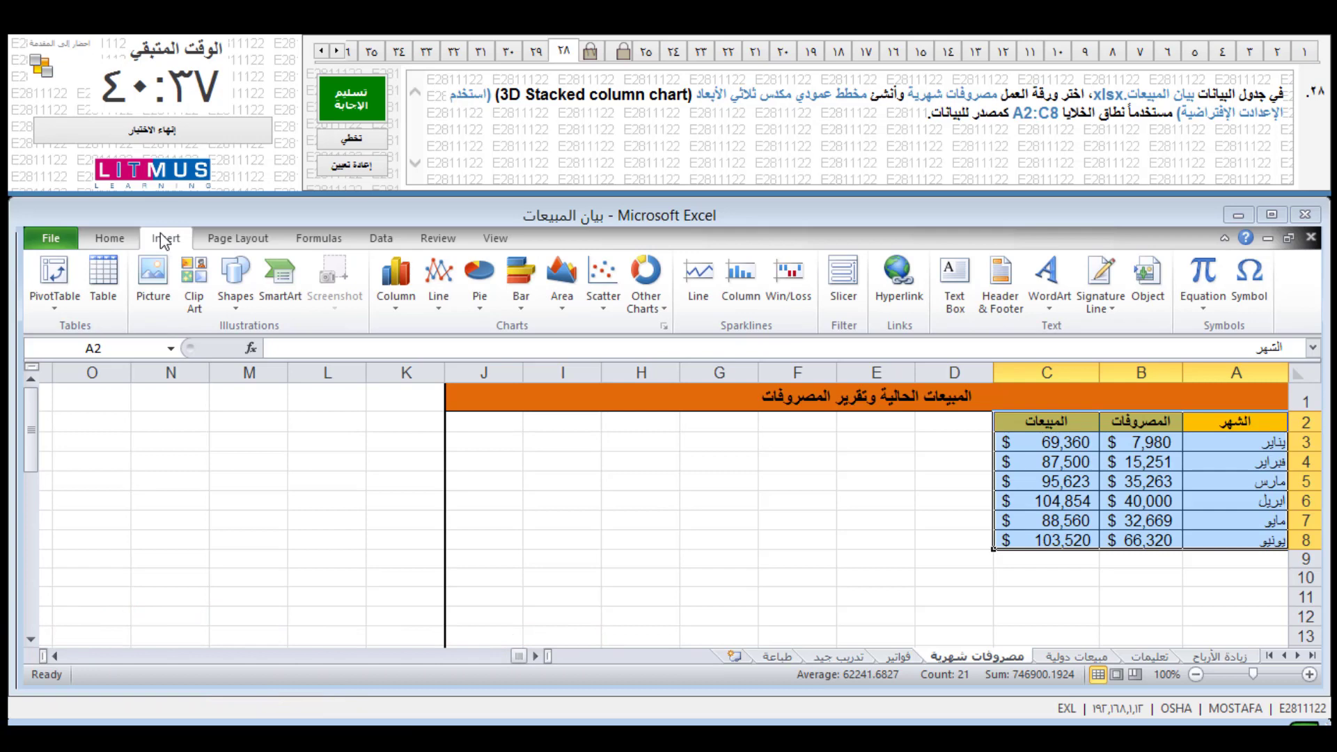
click(396, 306)
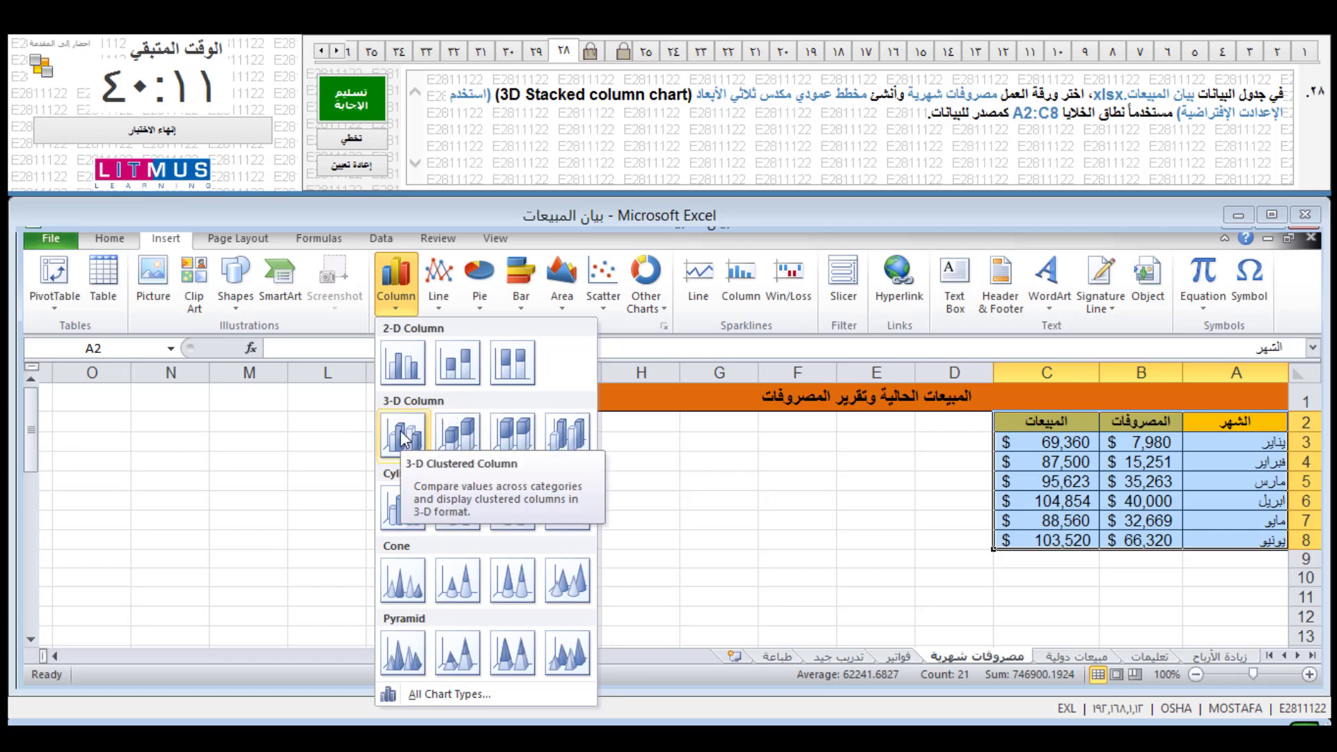
click(462, 436)
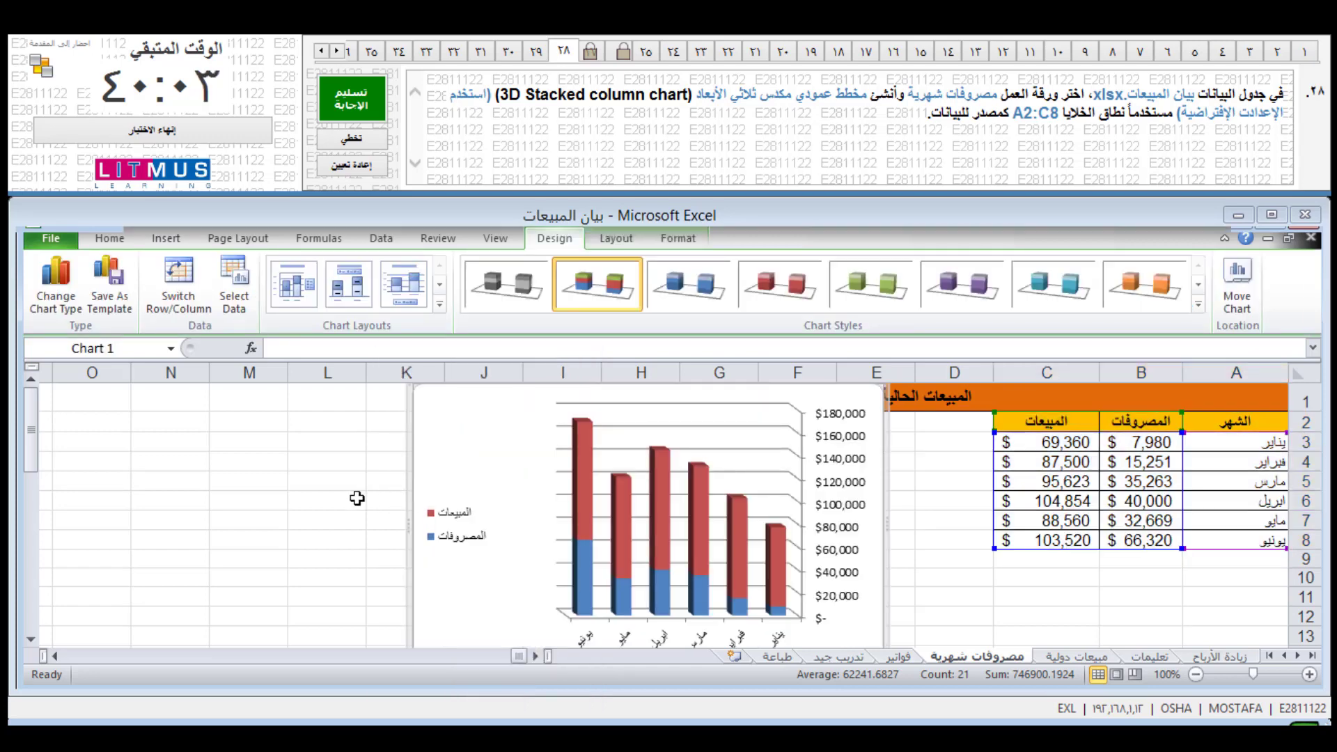
Step: Deselect the chart and submit and confirm the answer for question 28
click(357, 498)
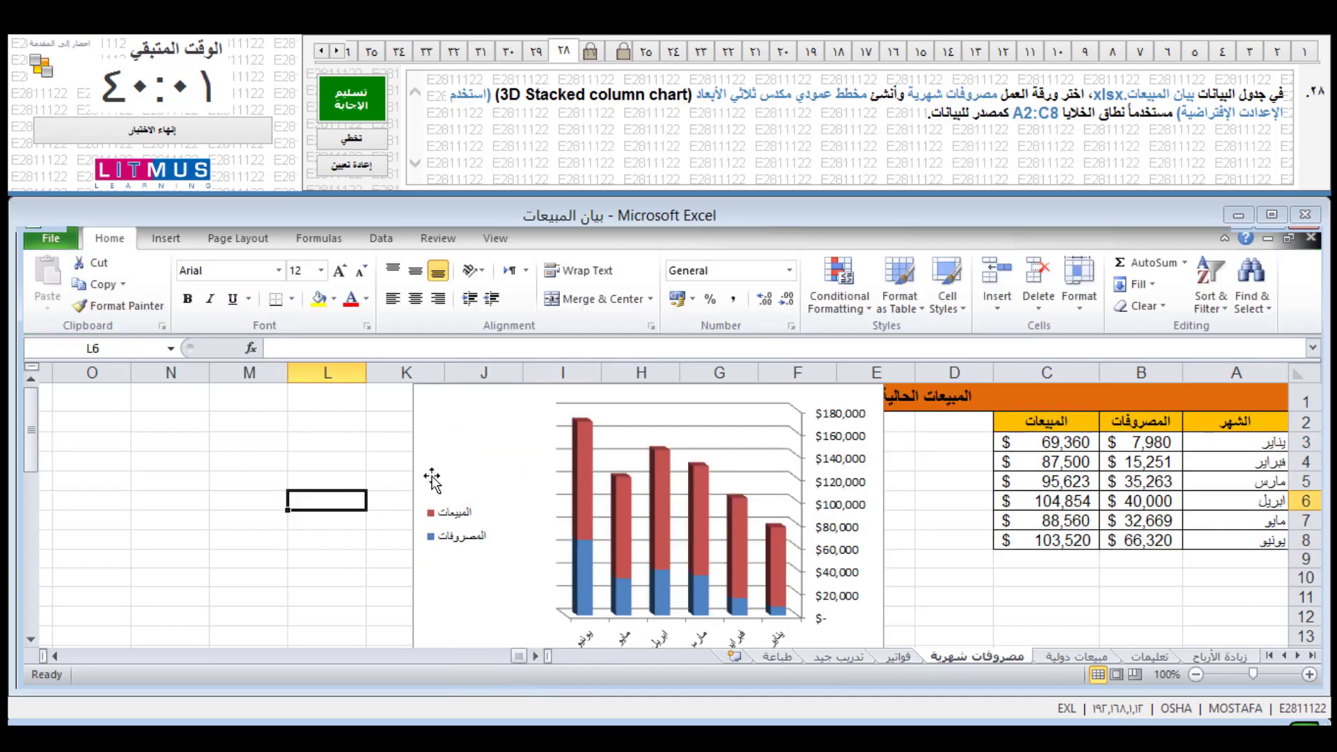
click(366, 101)
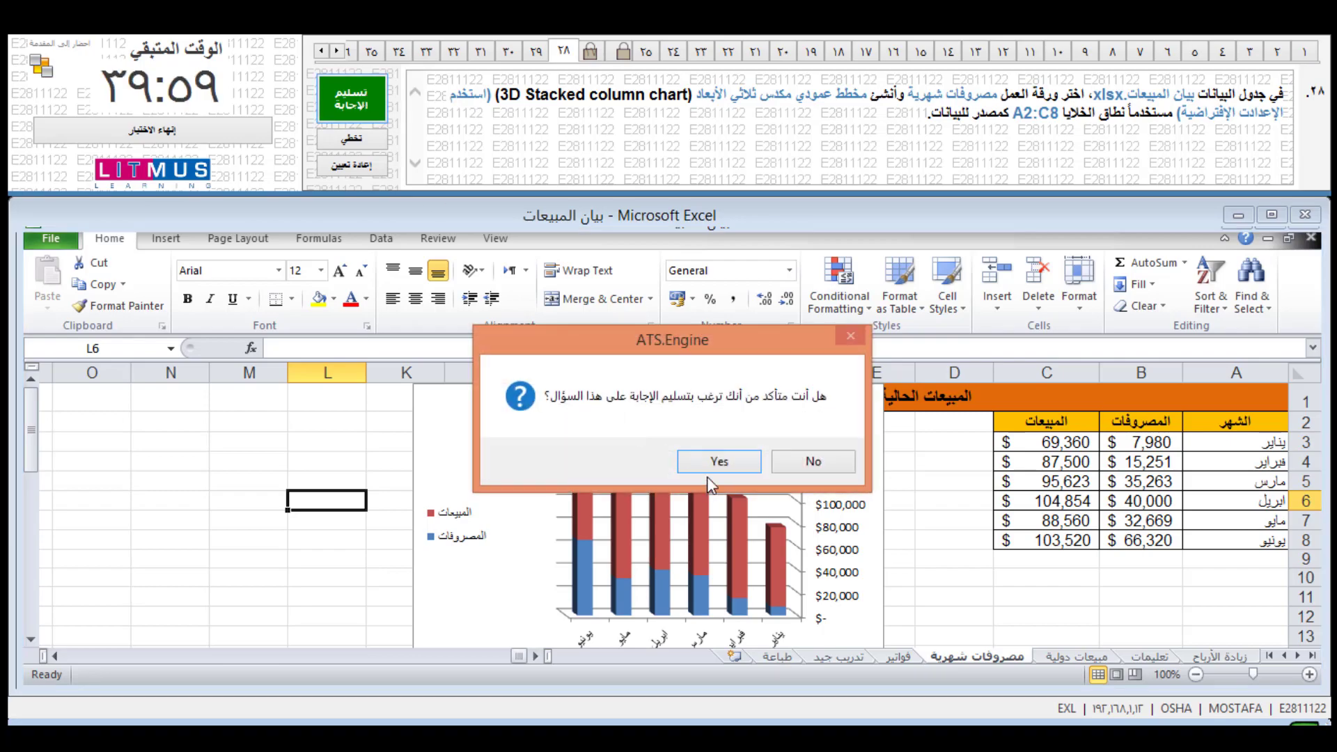
click(717, 465)
Step: Stretch the production-cost chart left so its lower-left corner reaches cell J35
scroll(627, 538, down, 3)
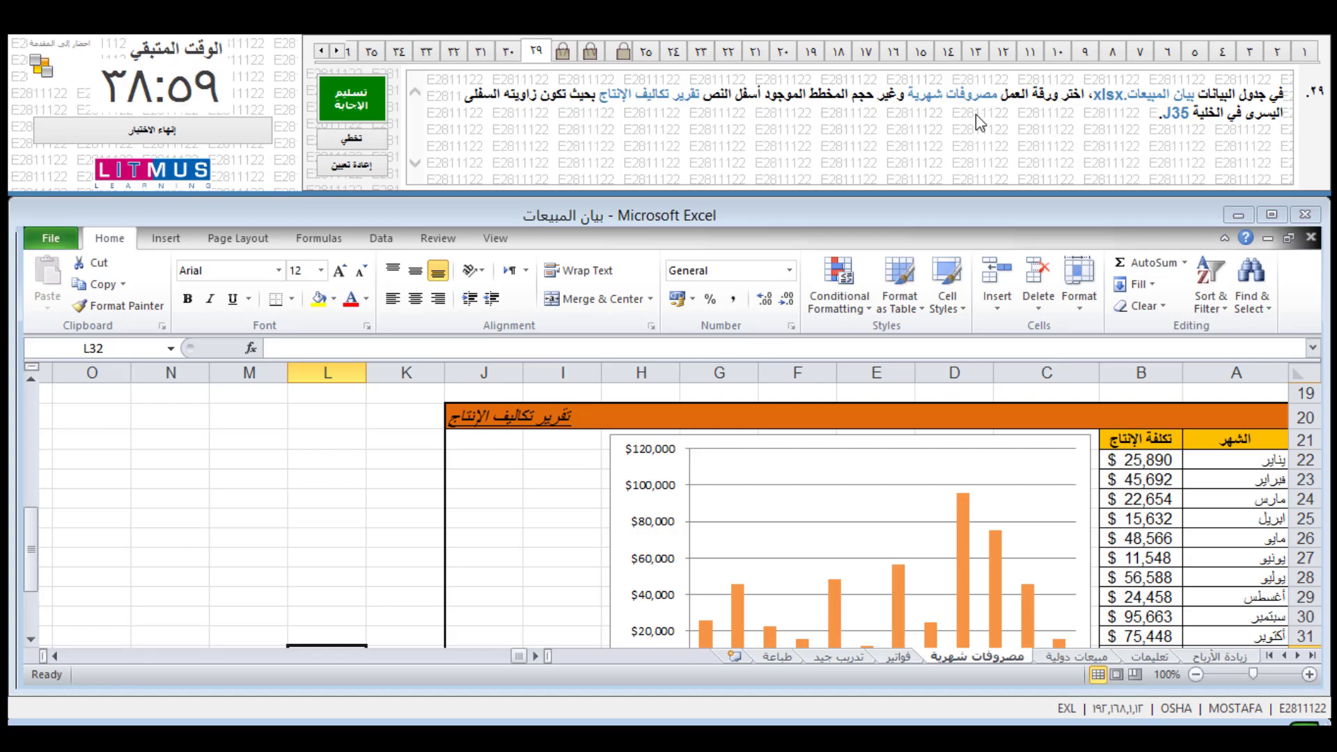
scroll(960, 463, down, 1)
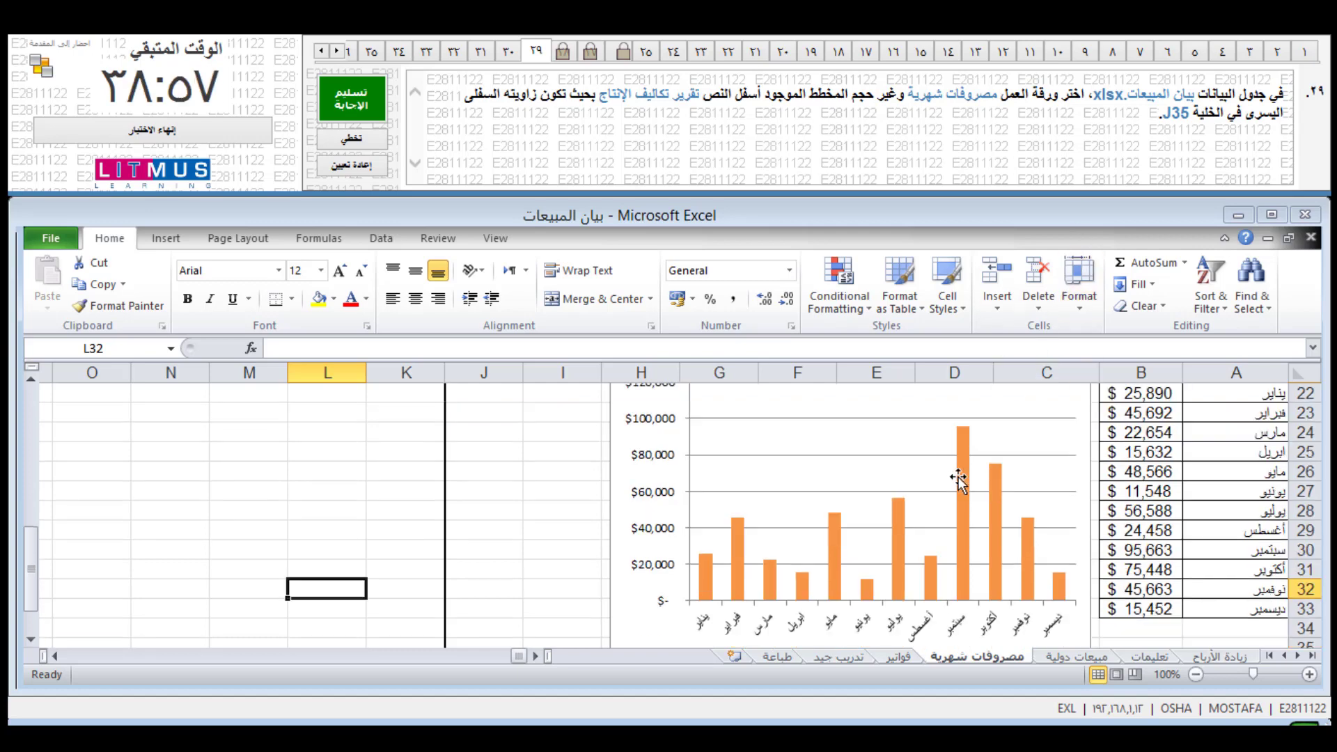
scroll(960, 463, down, 2)
scroll(721, 519, up, 3)
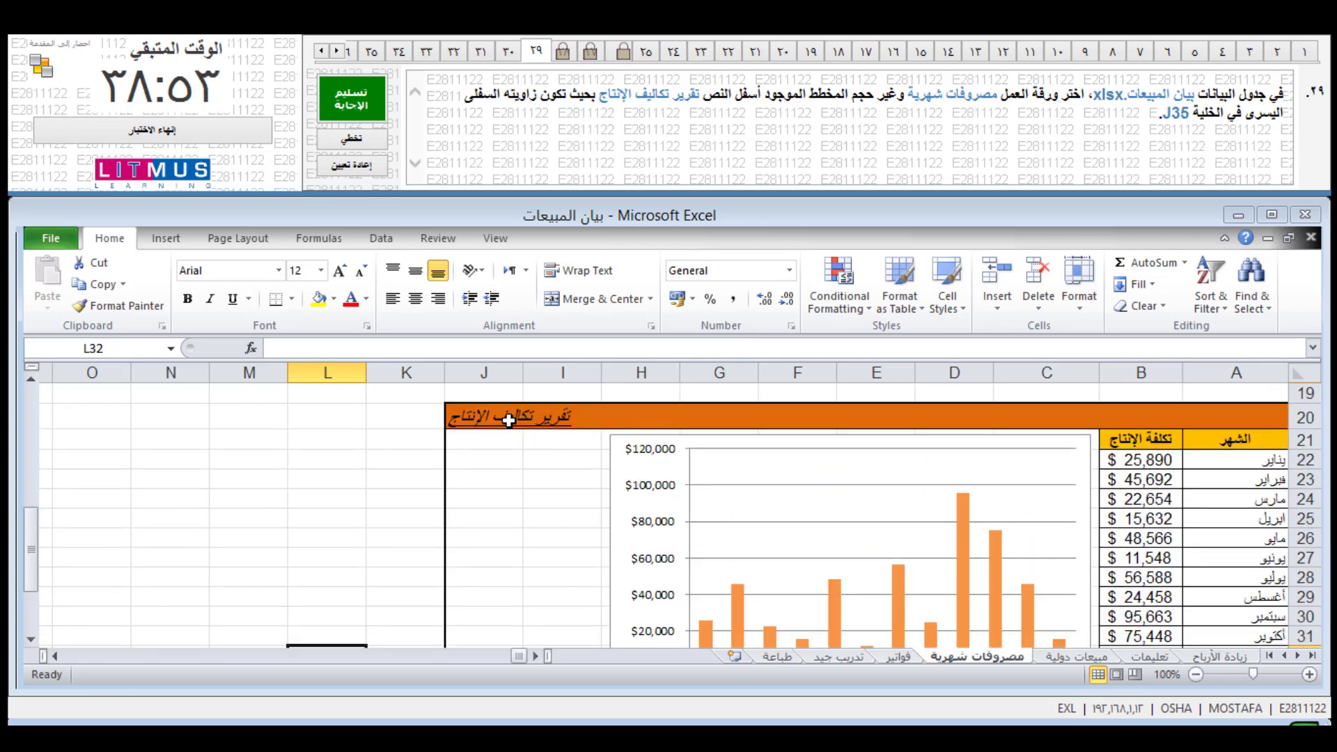
scroll(557, 429, down, 1)
scroll(557, 429, down, 2)
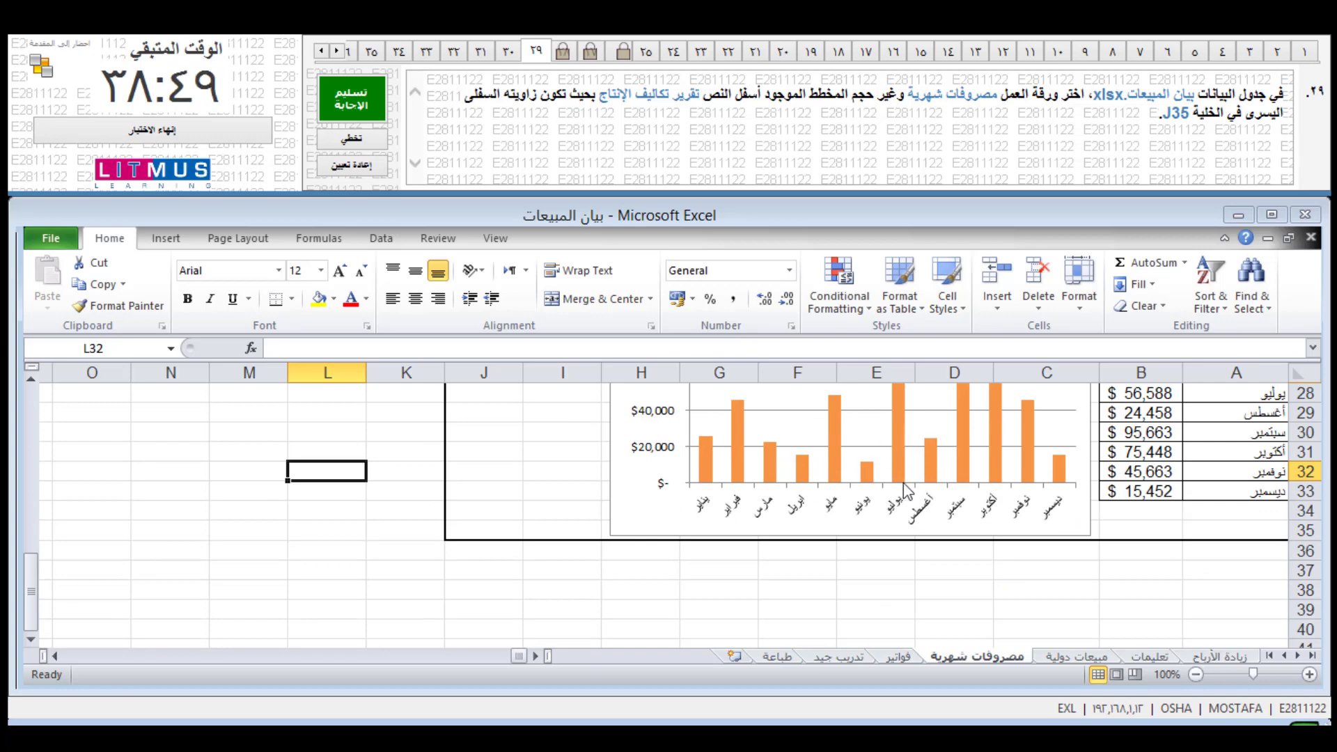
scroll(717, 542, up, 1)
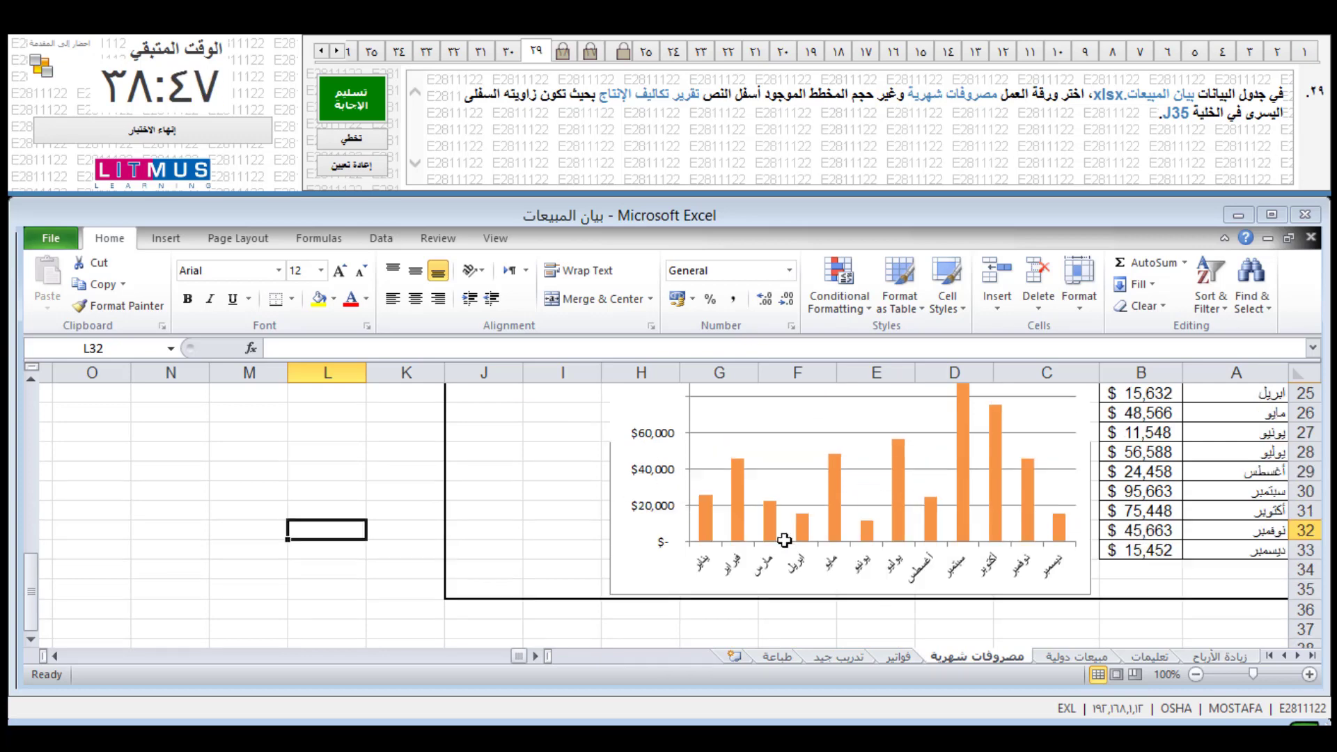
click(646, 540)
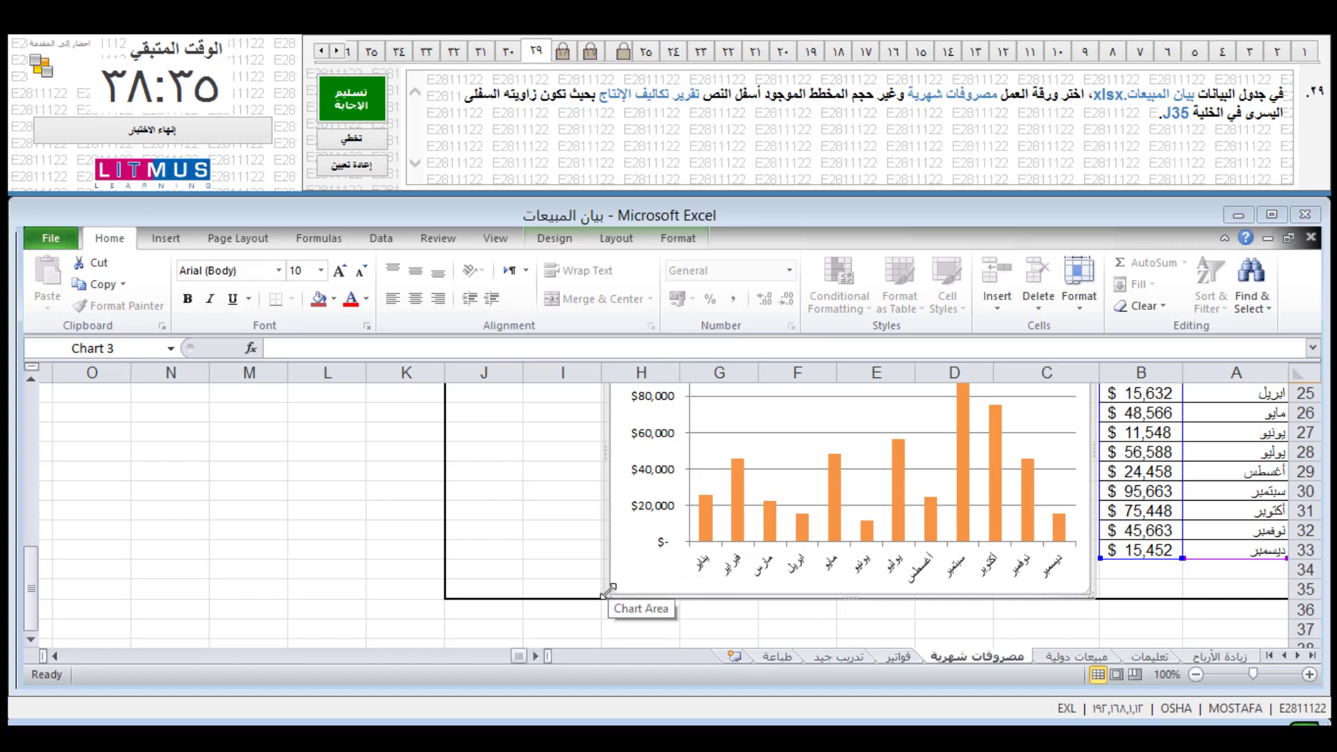
drag(605, 590, 468, 586)
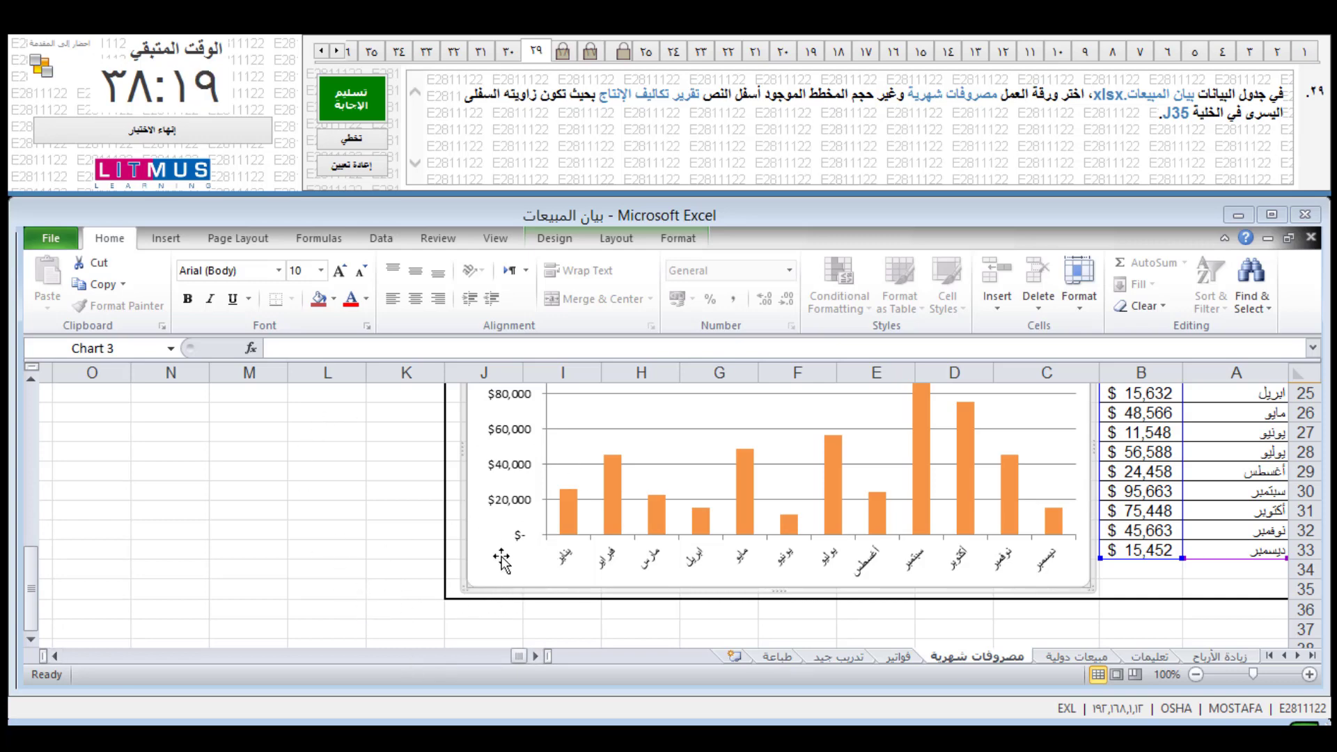
click(267, 510)
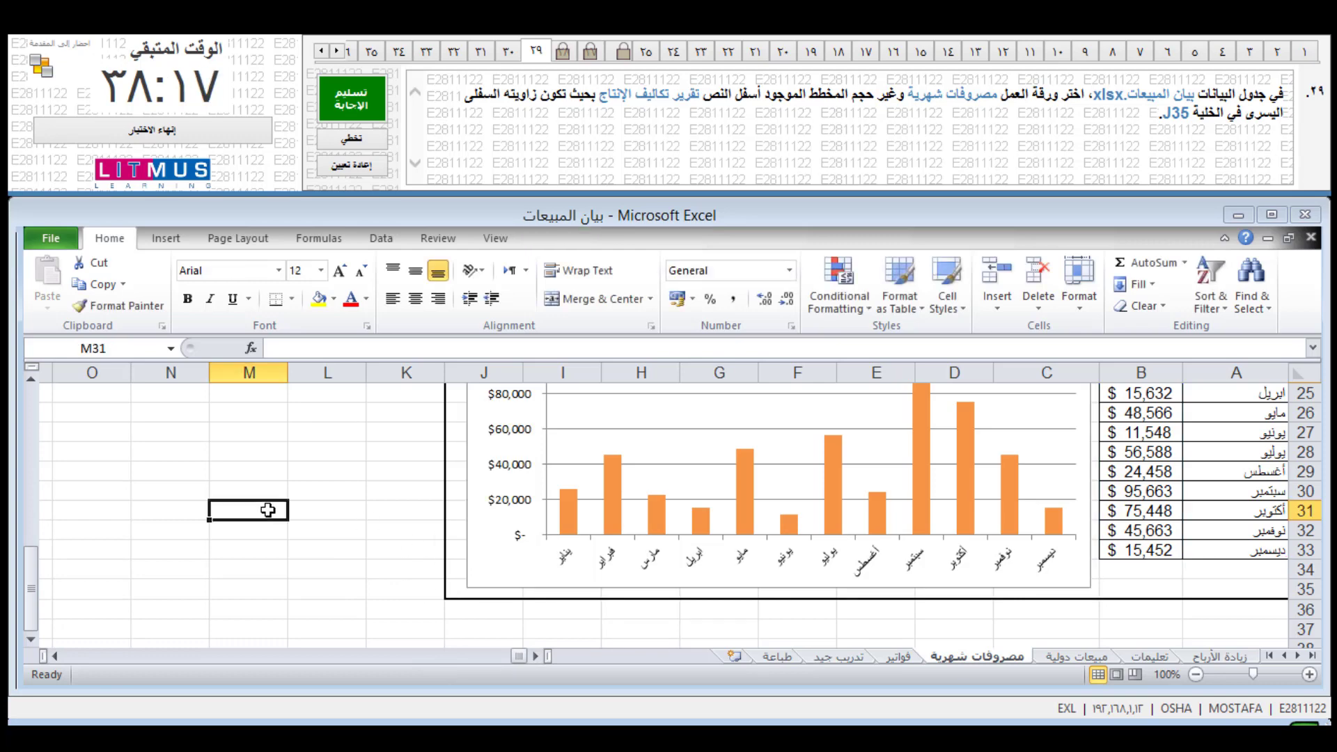
Step: Submit and confirm the chart-resize answer for question 29
click(367, 91)
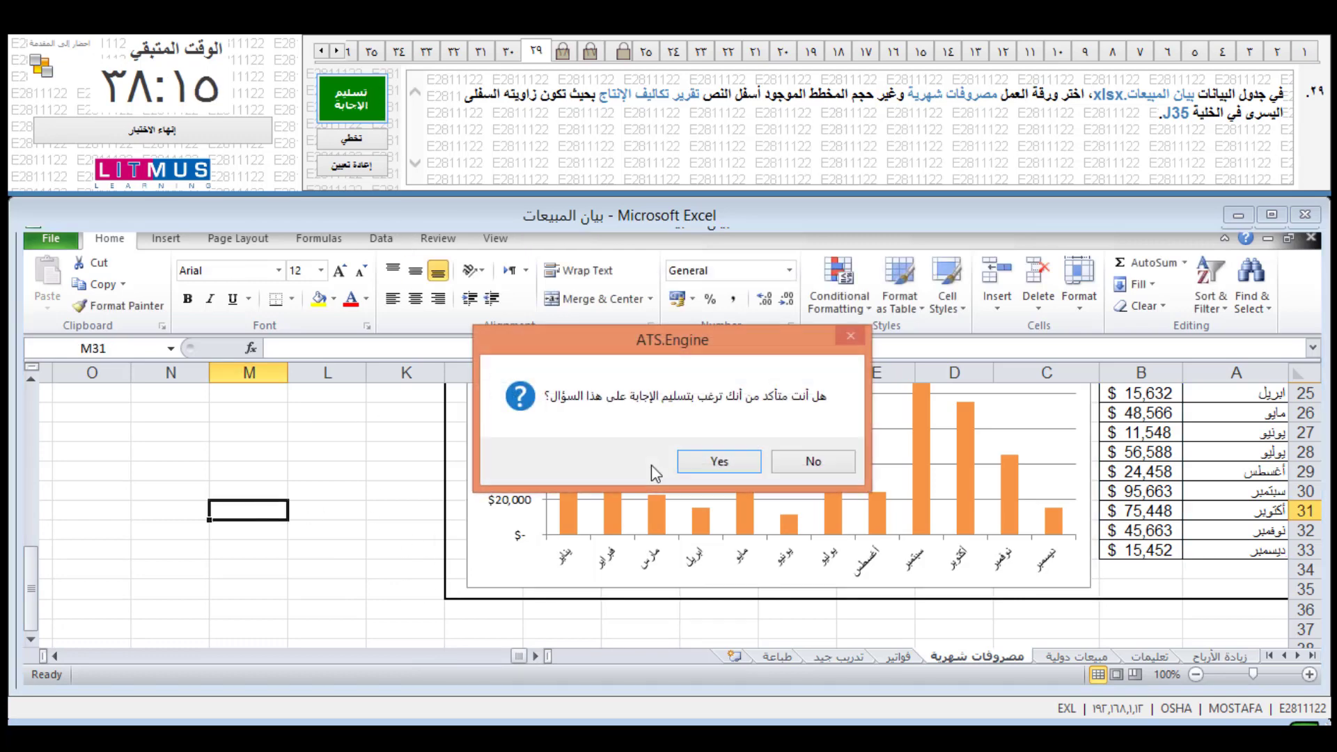
click(705, 457)
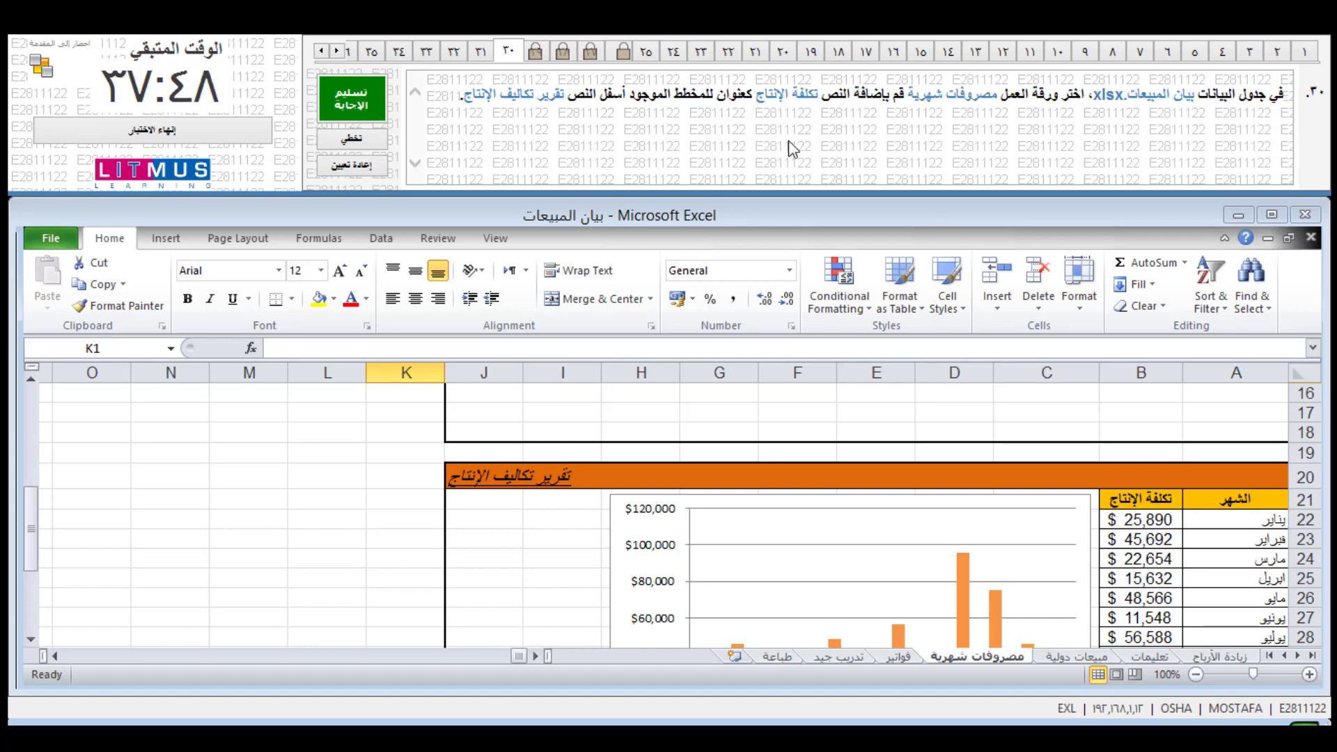
scroll(795, 473, down, 2)
scroll(781, 480, up, 3)
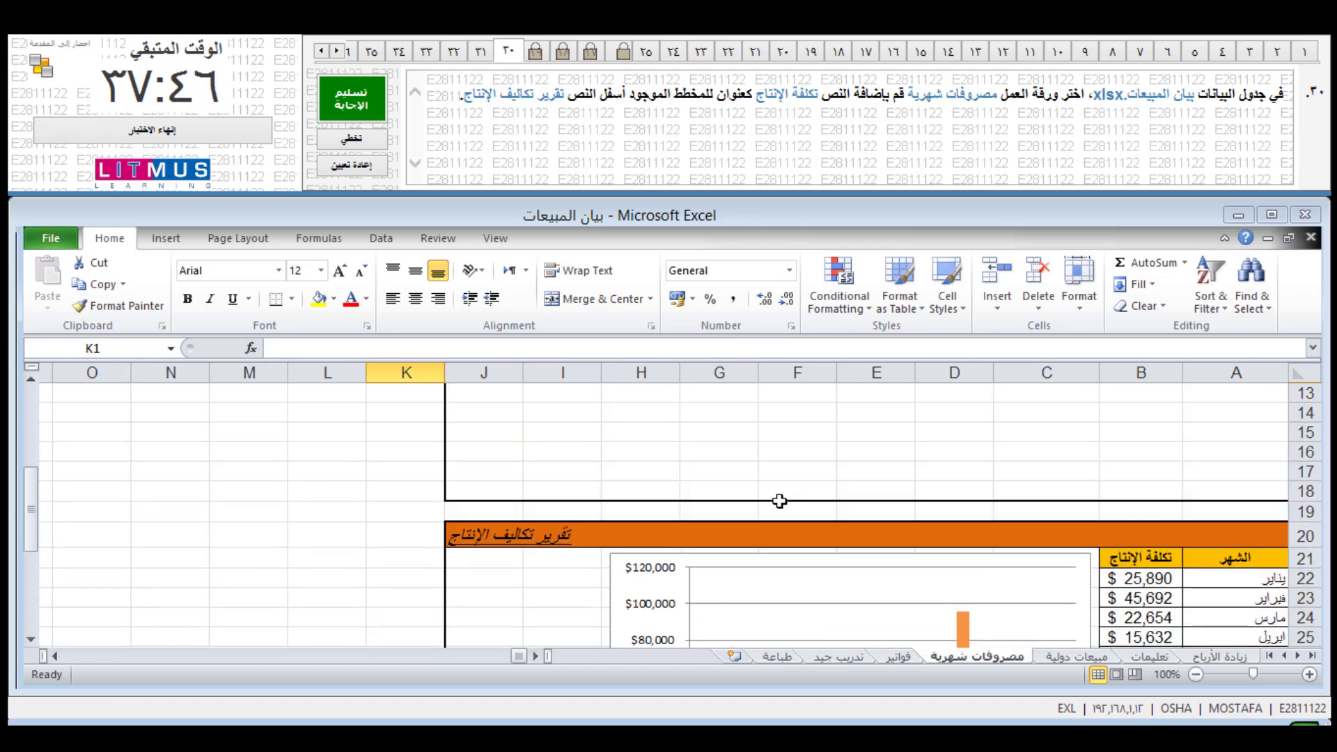
scroll(790, 568, down, 1)
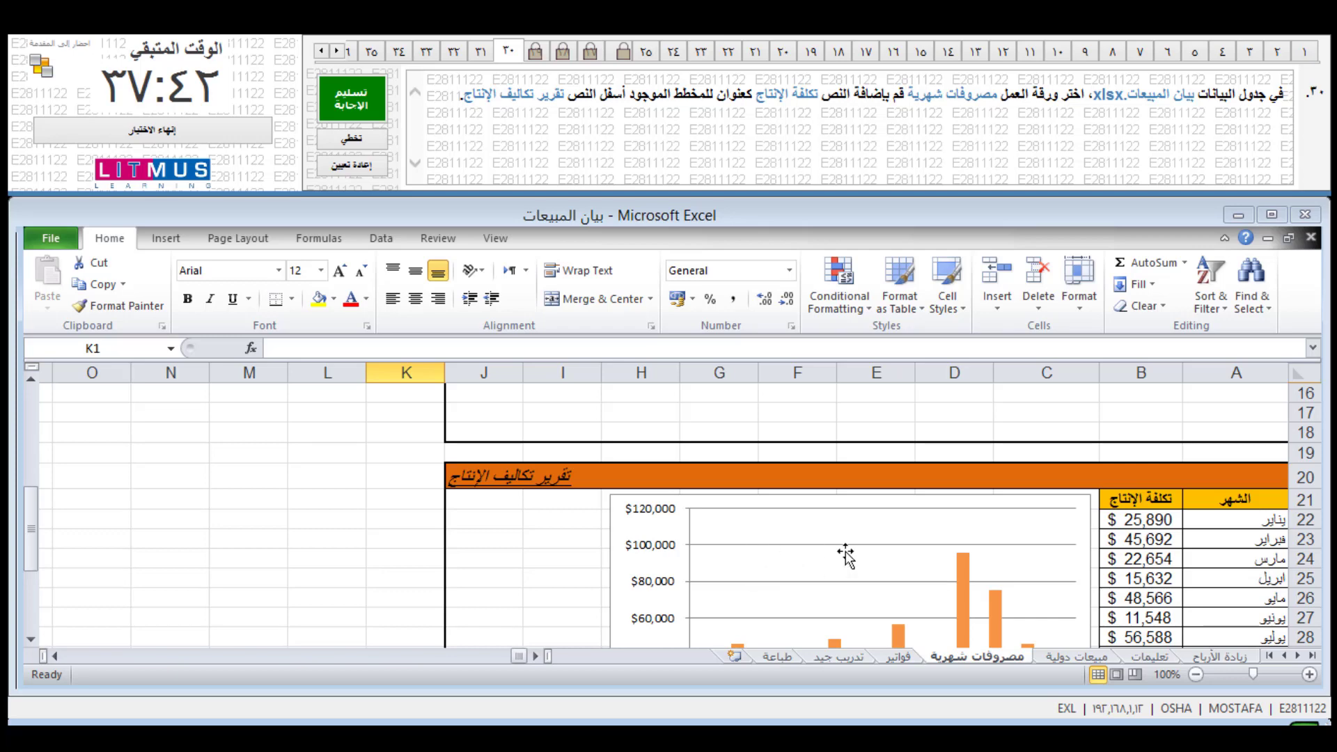
Step: Add a title above the production-cost chart reading تكلفة الإنتاج
click(884, 528)
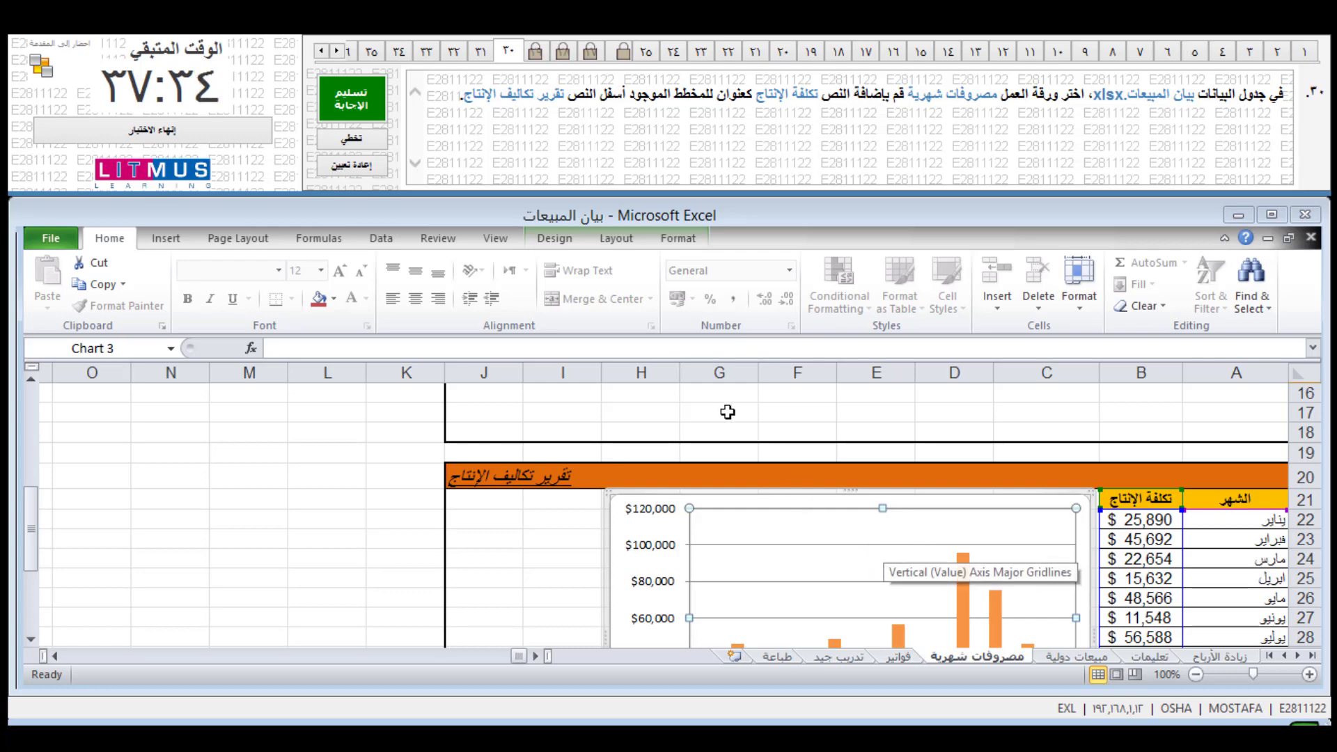
click(617, 240)
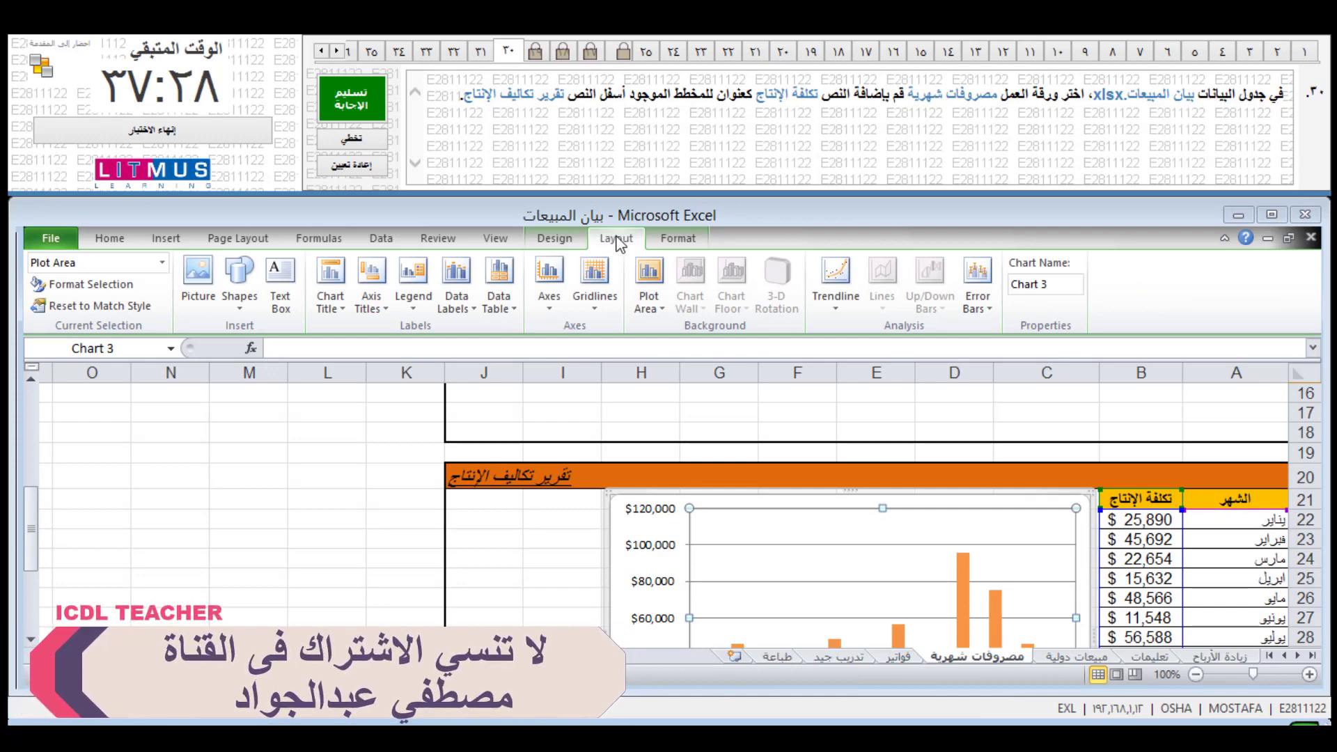
click(339, 310)
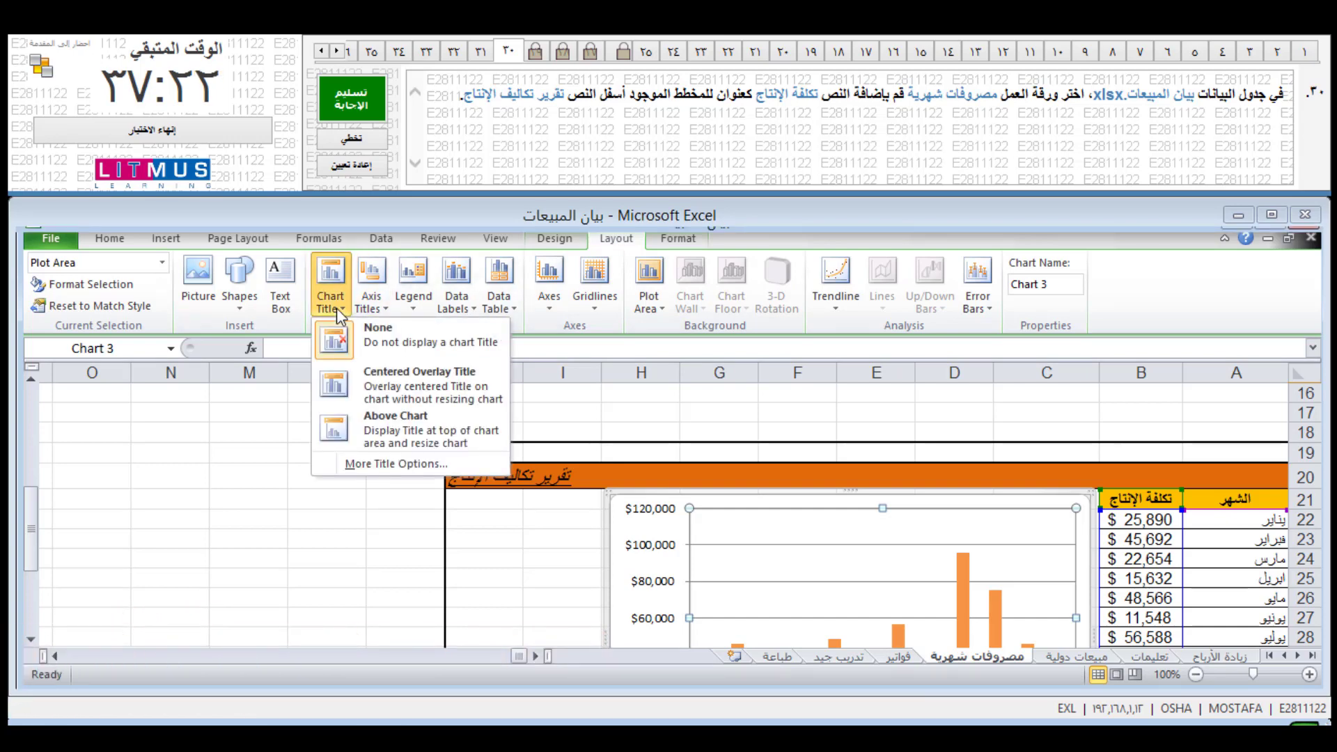
click(388, 425)
text(تكلفة الإنتاج)
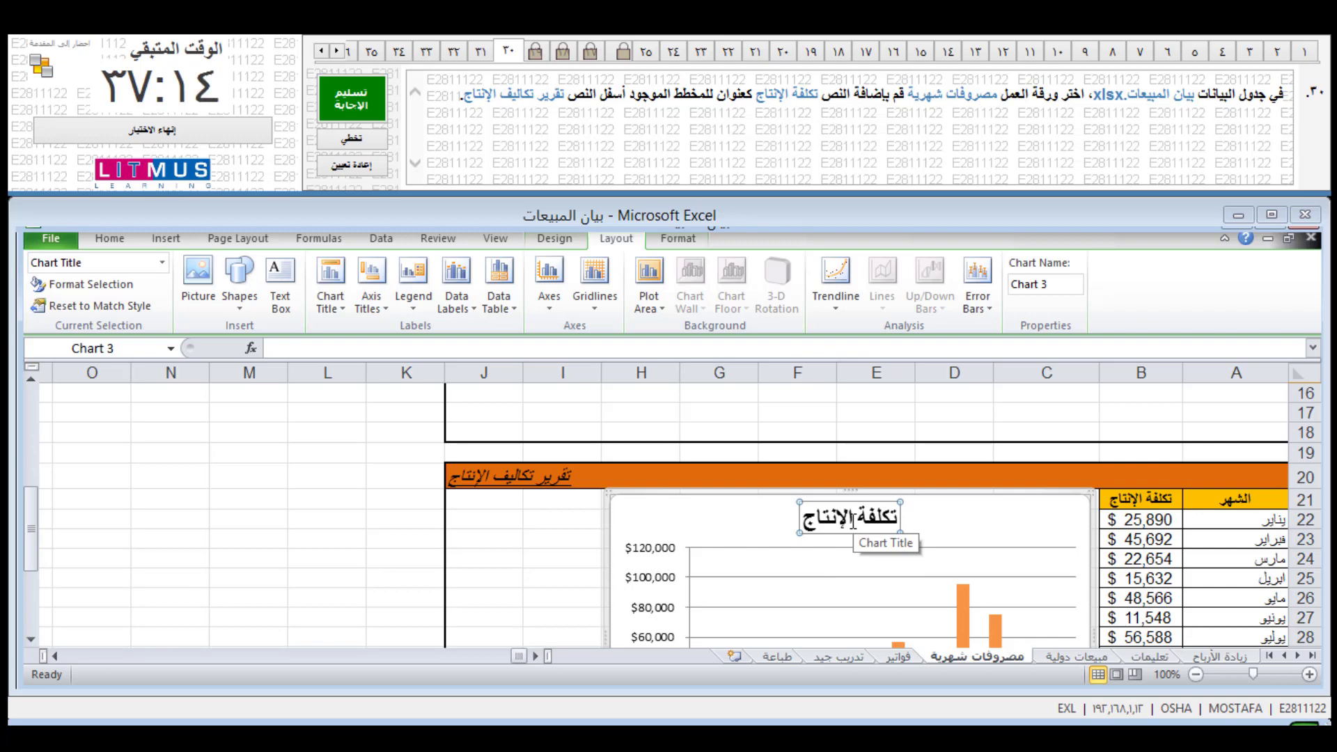
double_click(853, 521)
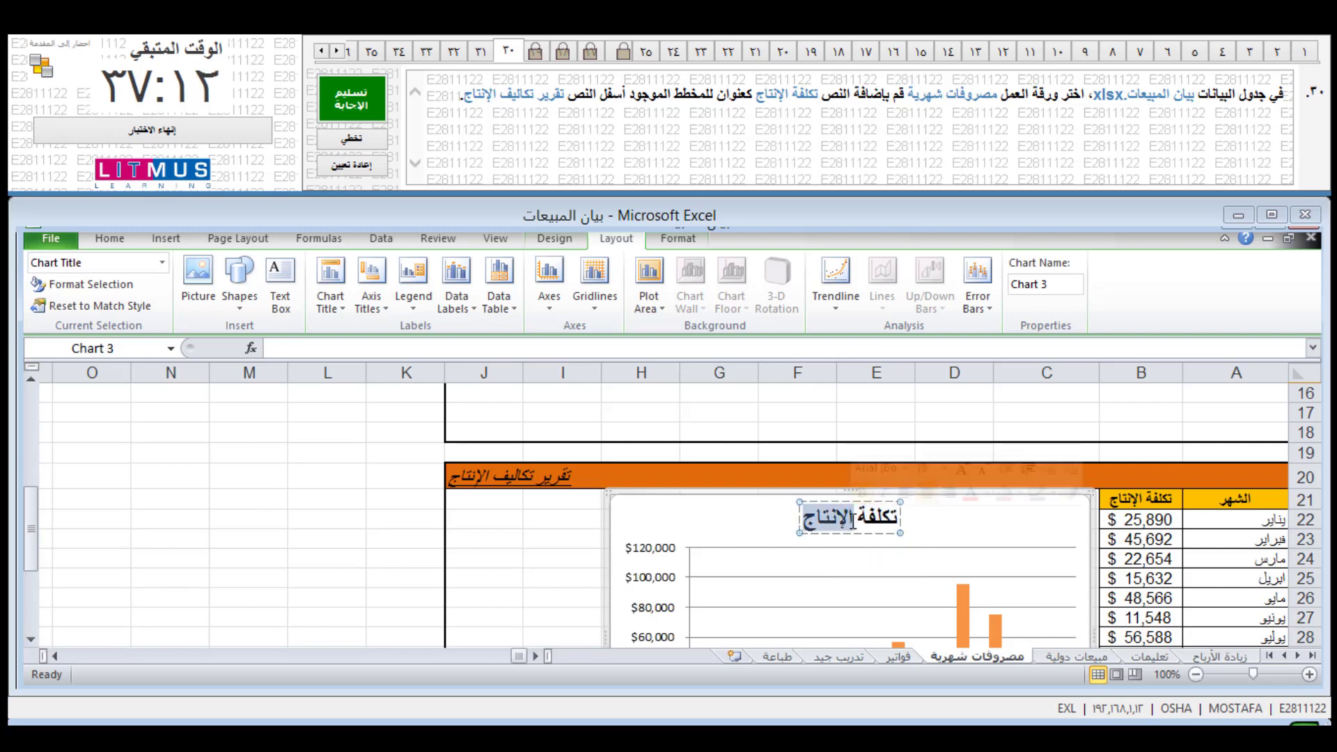
triple_click(853, 521)
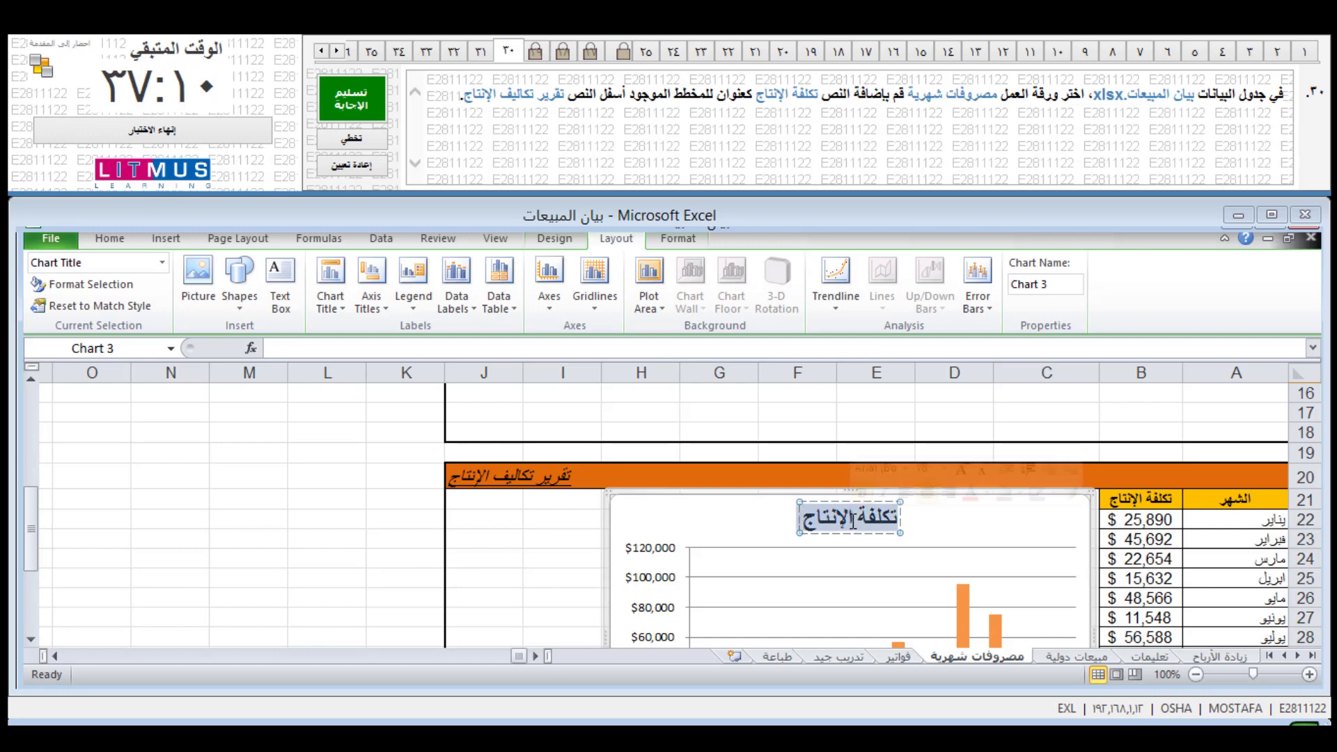
key(BackSpace)
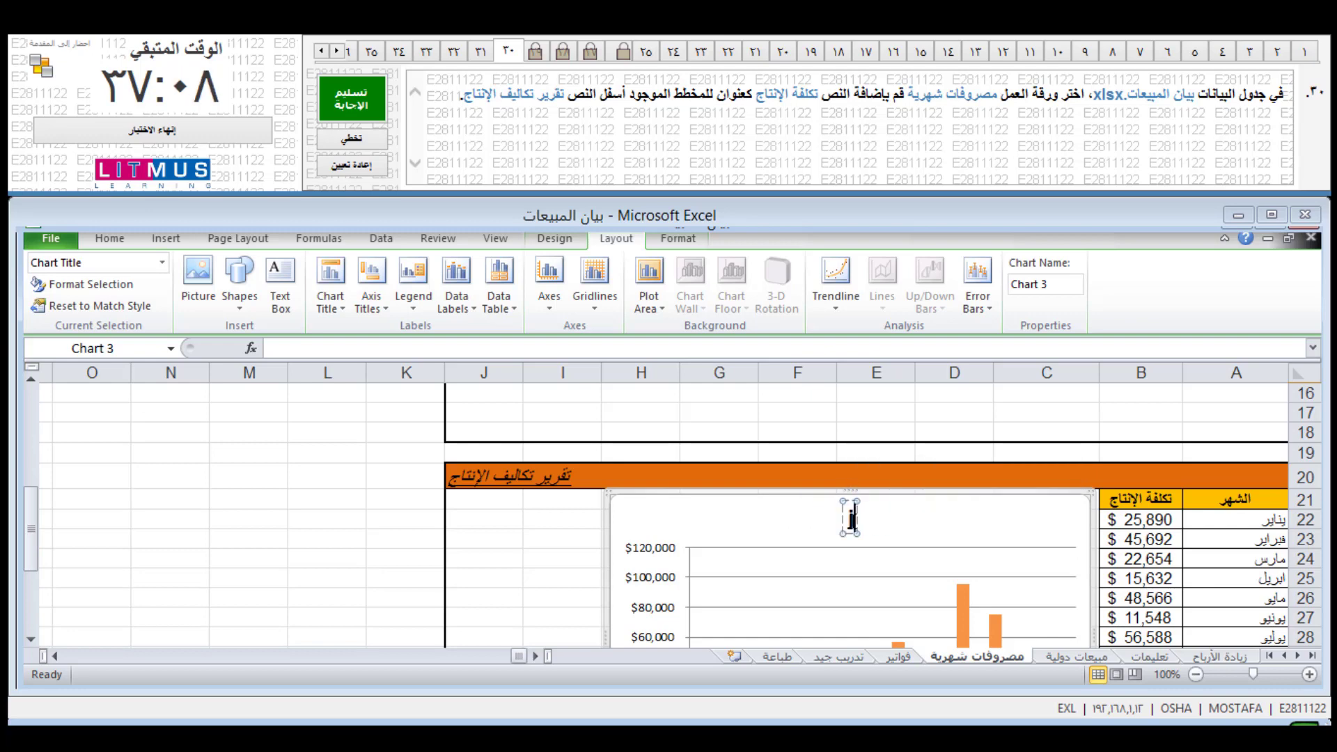
text(تك)
text(لفة)
text( الإنت)
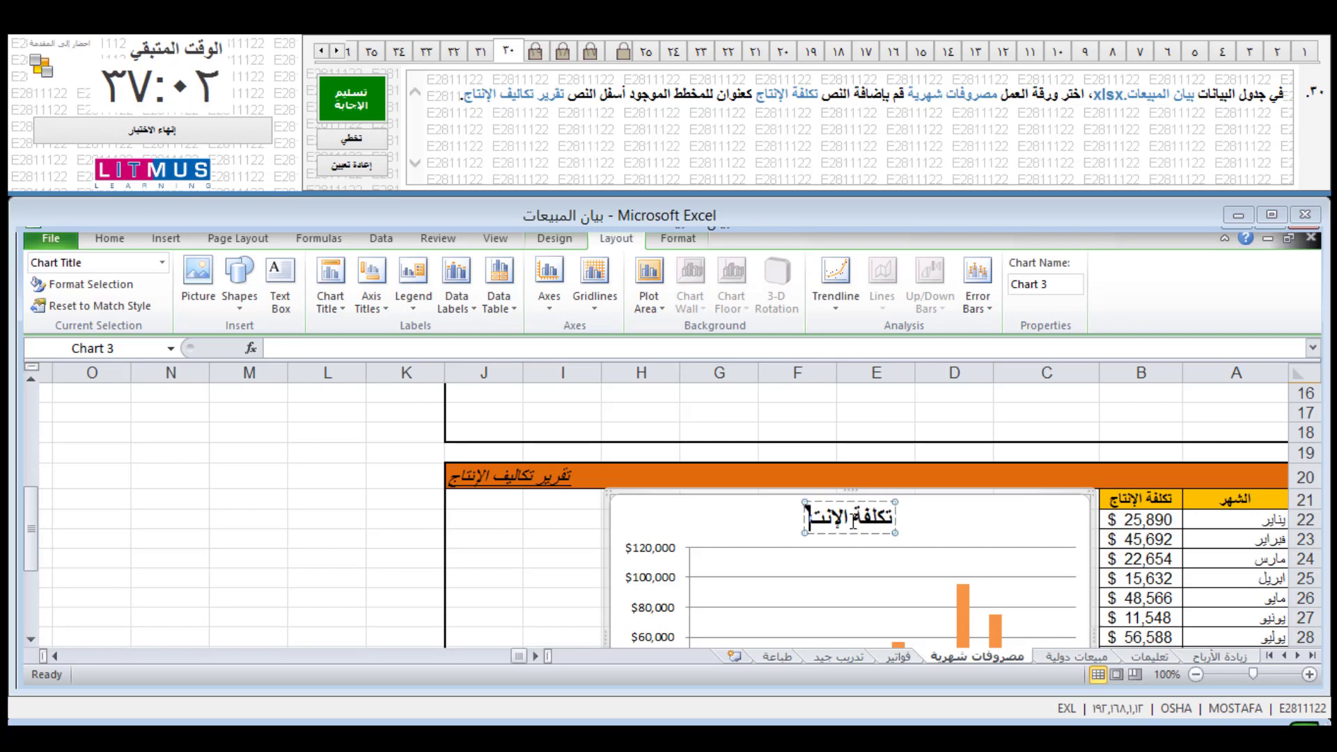
text(اج)
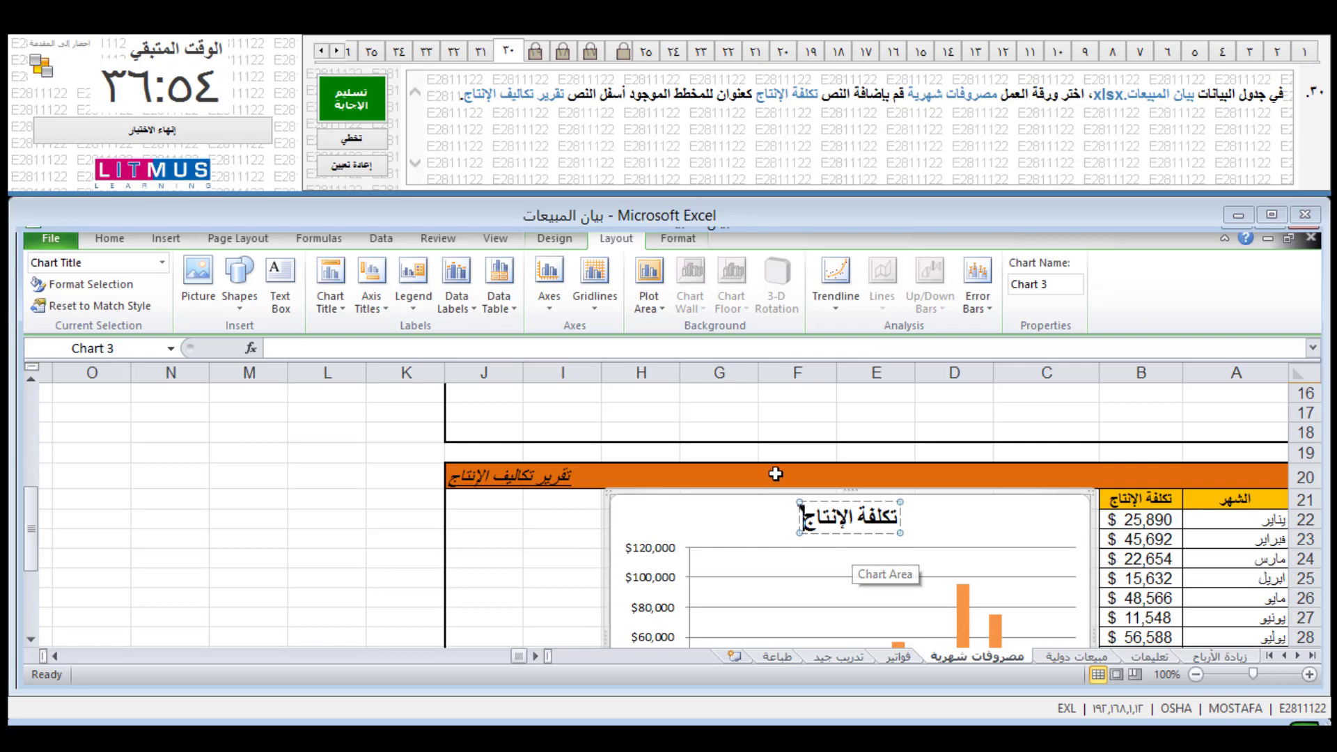
Step: Deselect the chart and submit and confirm the answer for question 30
scroll(801, 544, down, 1)
click(347, 515)
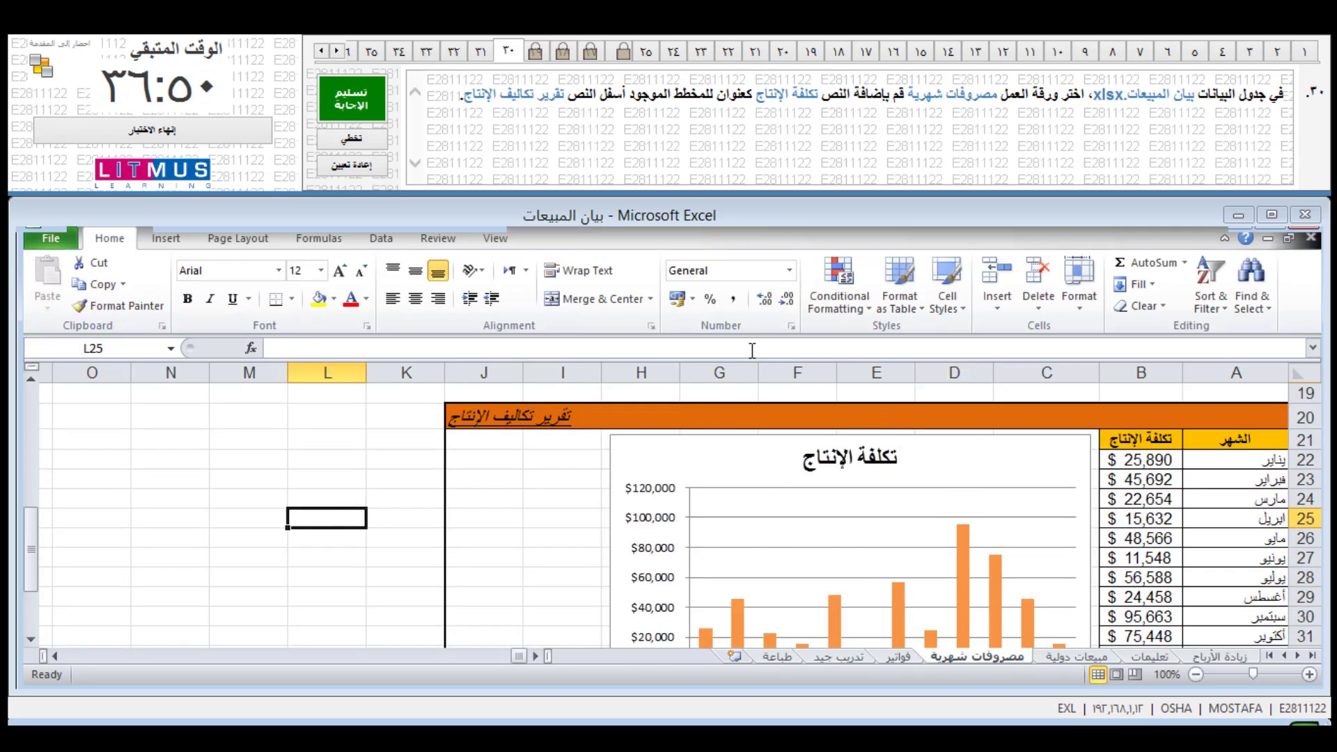
click(376, 86)
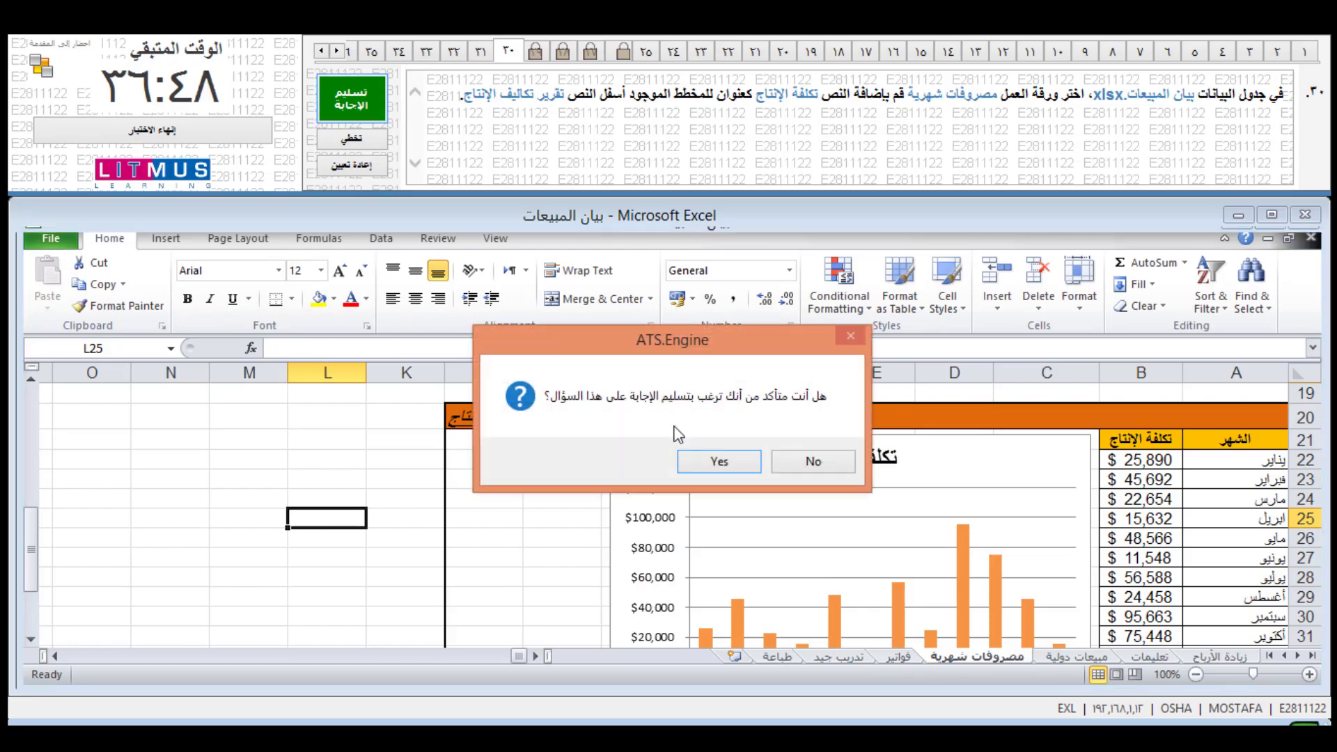
click(726, 461)
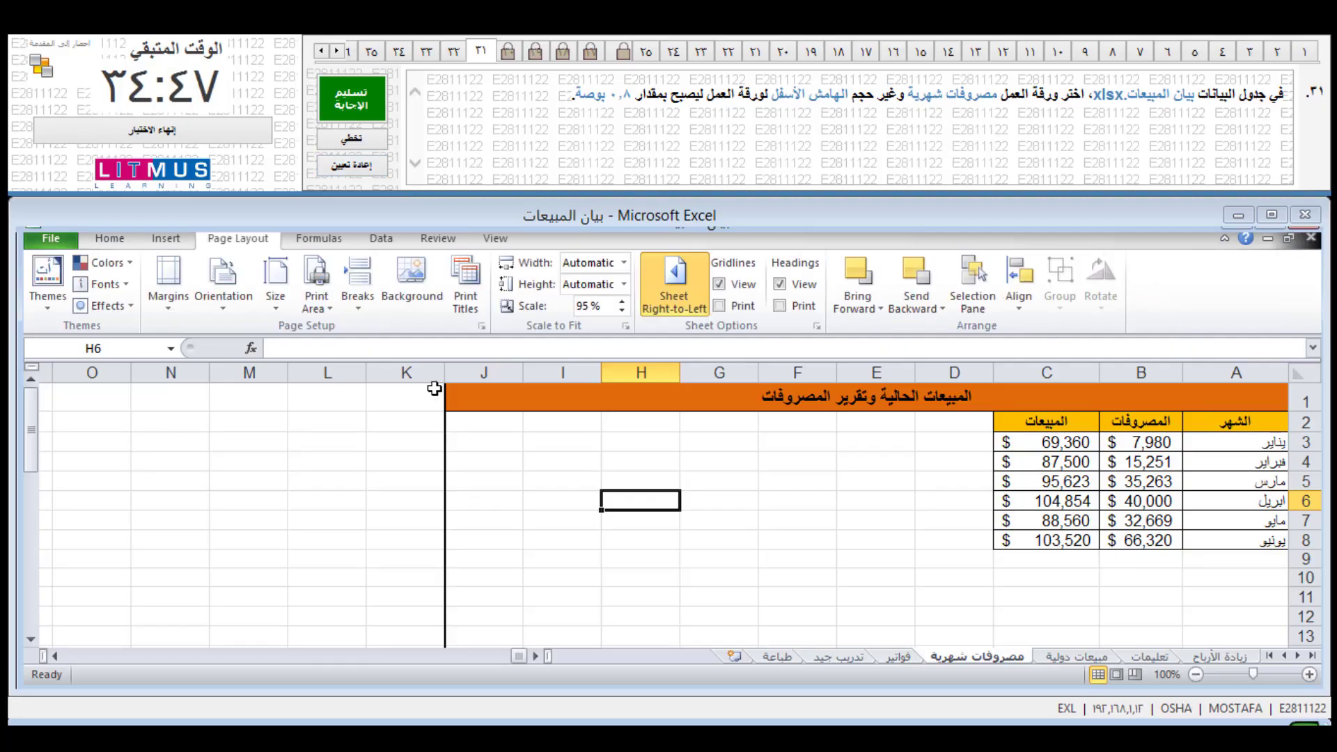
Step: Set the sheet's bottom margin to 0.8 in Custom Margins and submit question 31
click(109, 240)
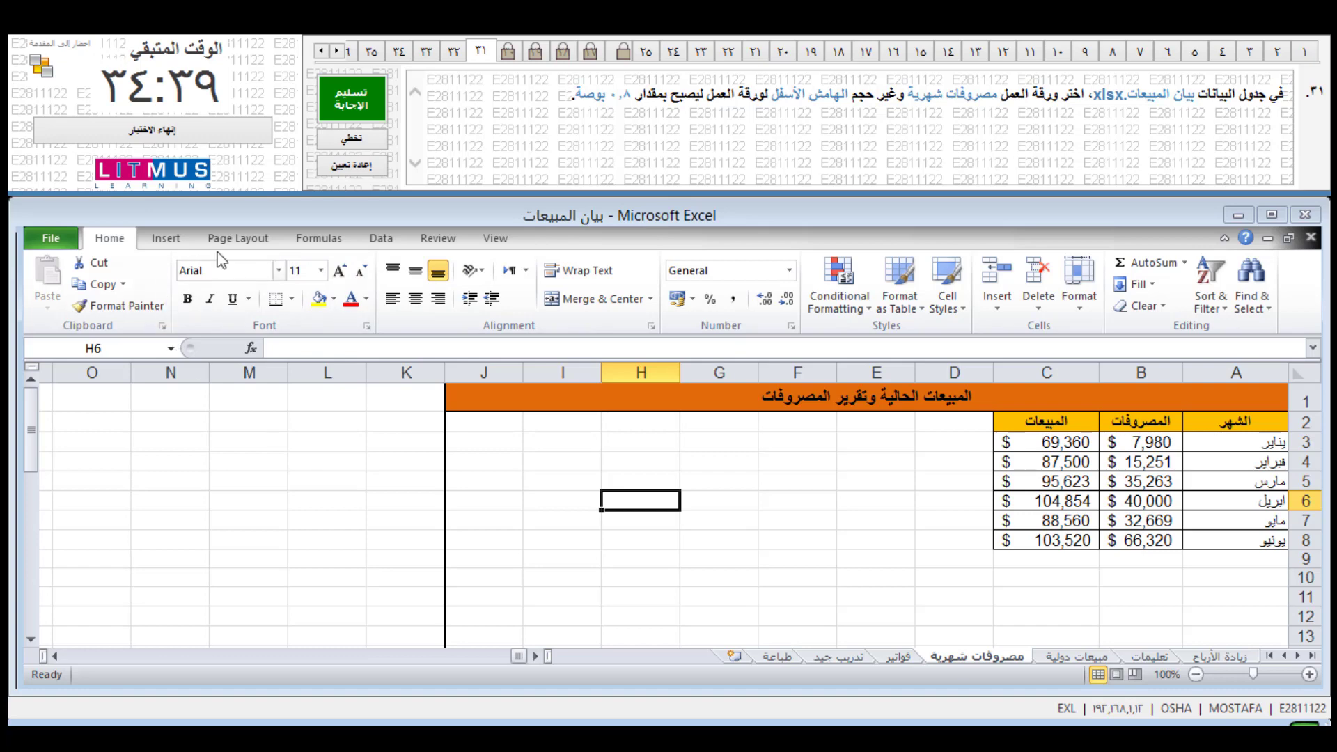
click(241, 239)
click(170, 286)
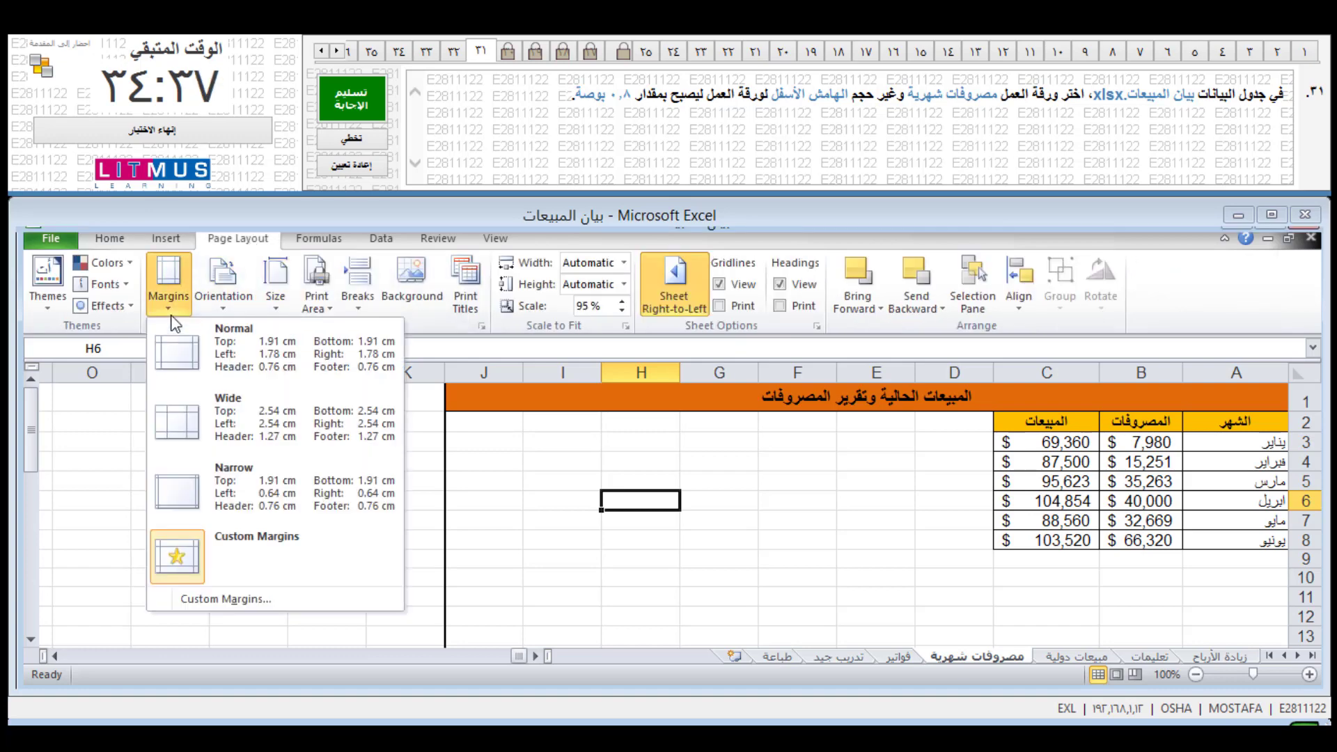
click(287, 599)
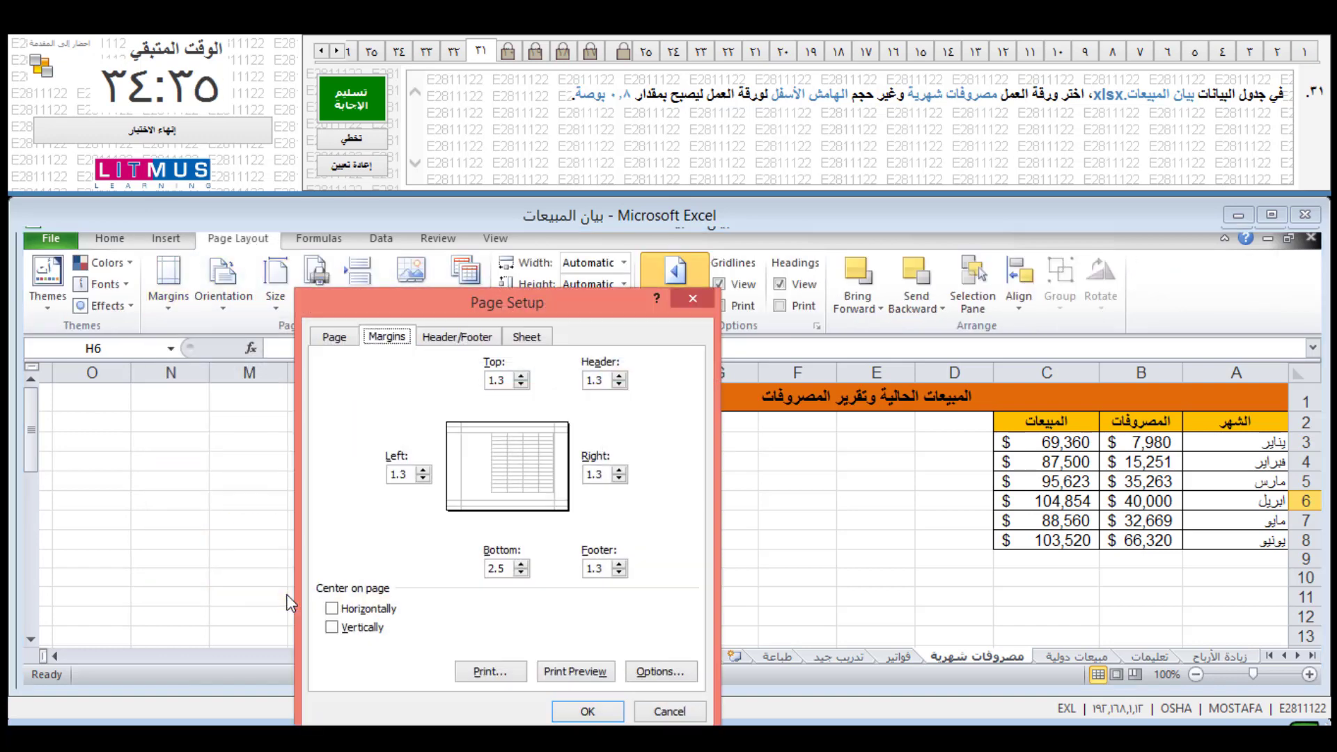
click(488, 569)
text(0.8)
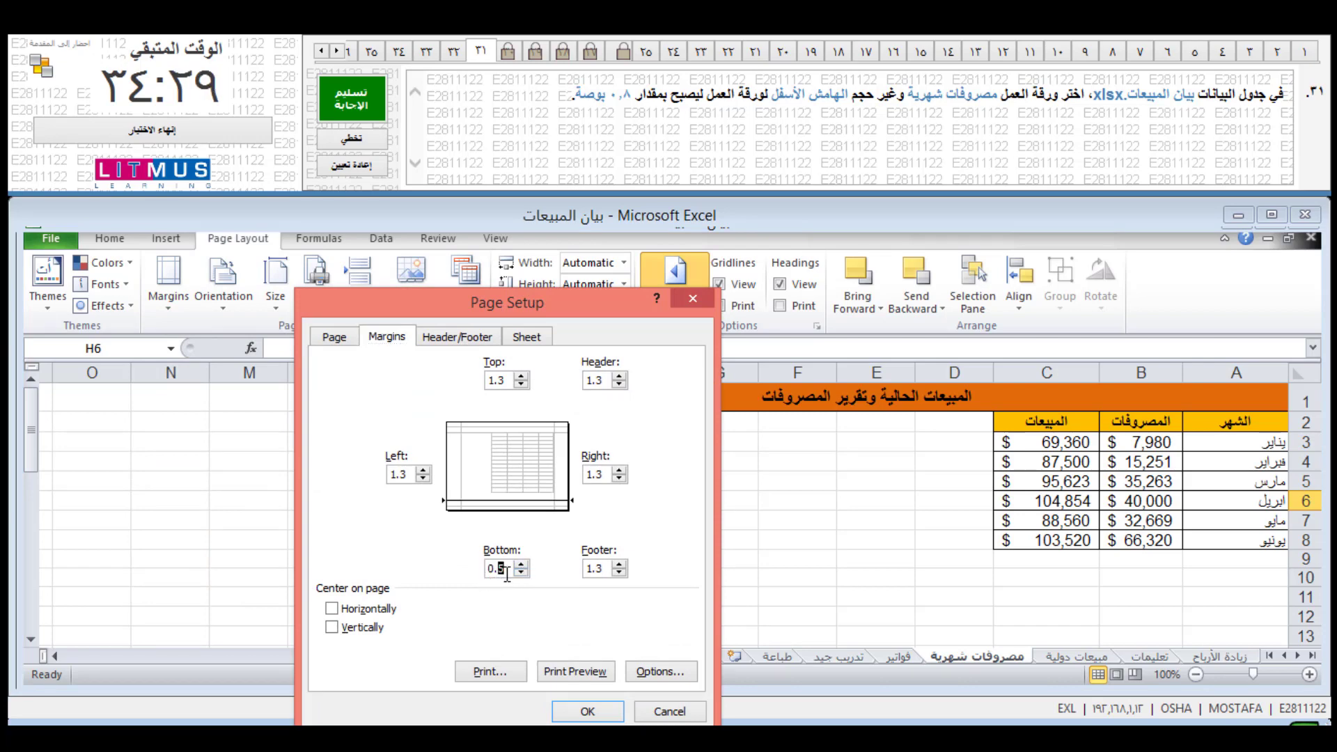
click(587, 709)
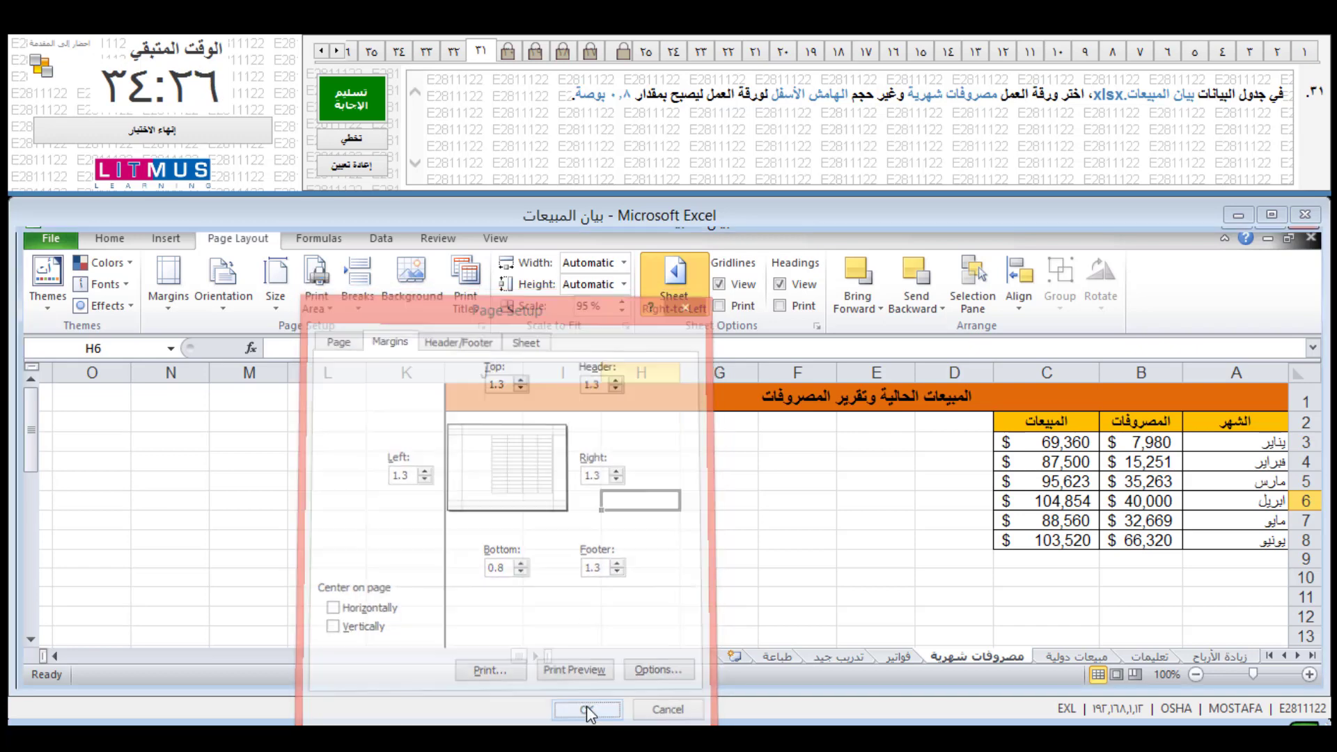
click(362, 85)
Step: Confirm question 31, then put Worksheet Name in the centre section of the custom header
click(743, 463)
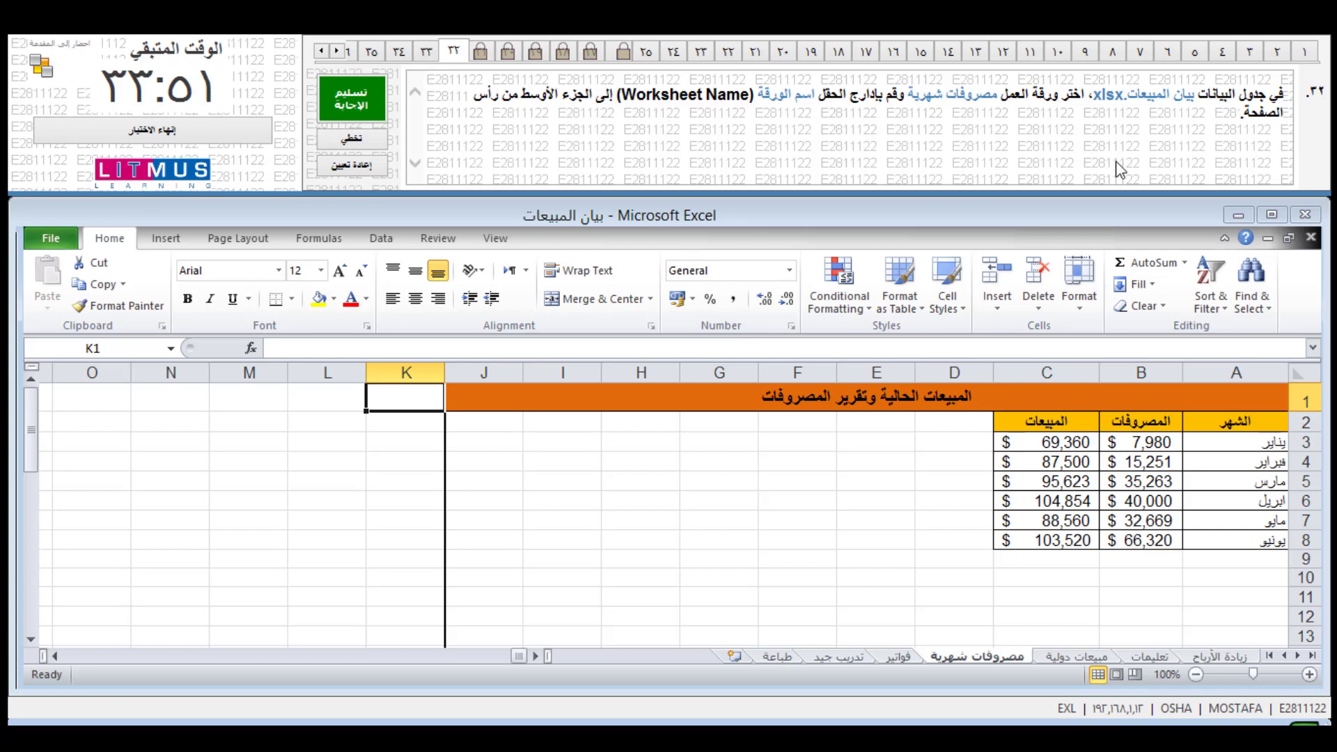
click(161, 239)
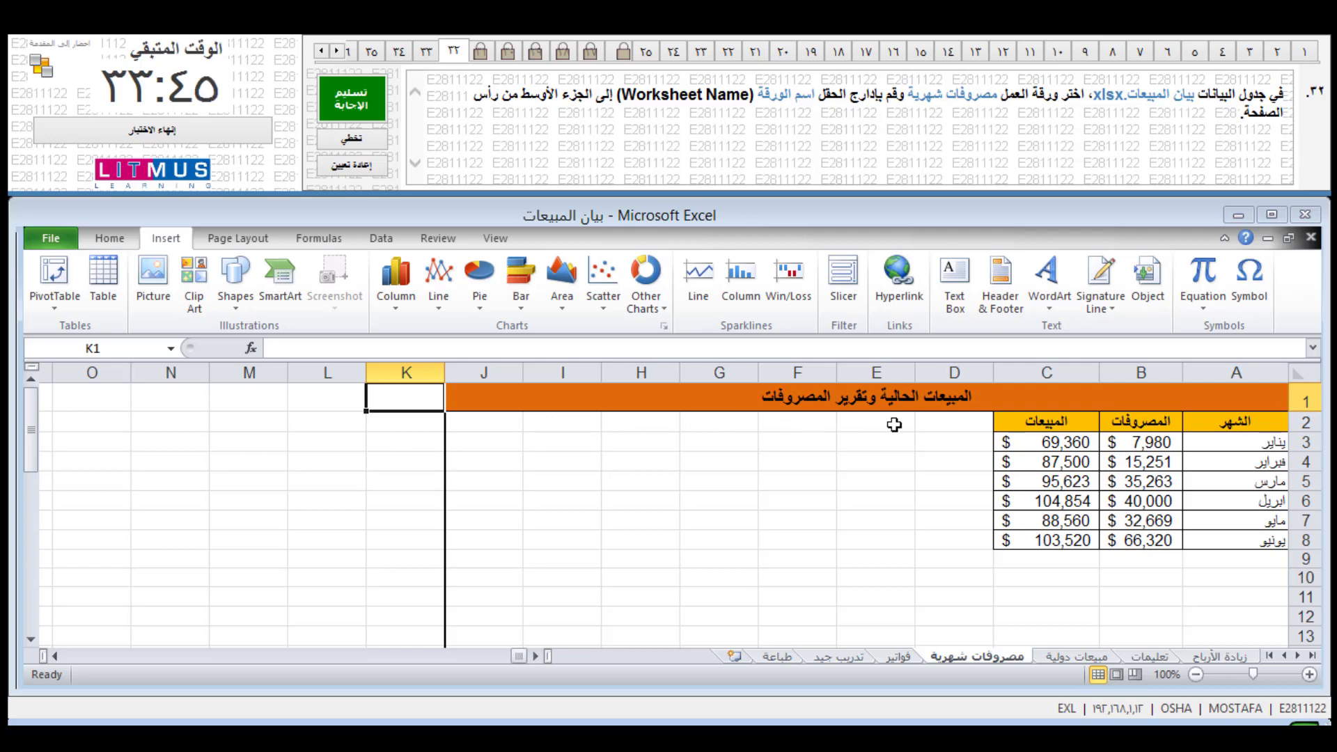
click(1001, 282)
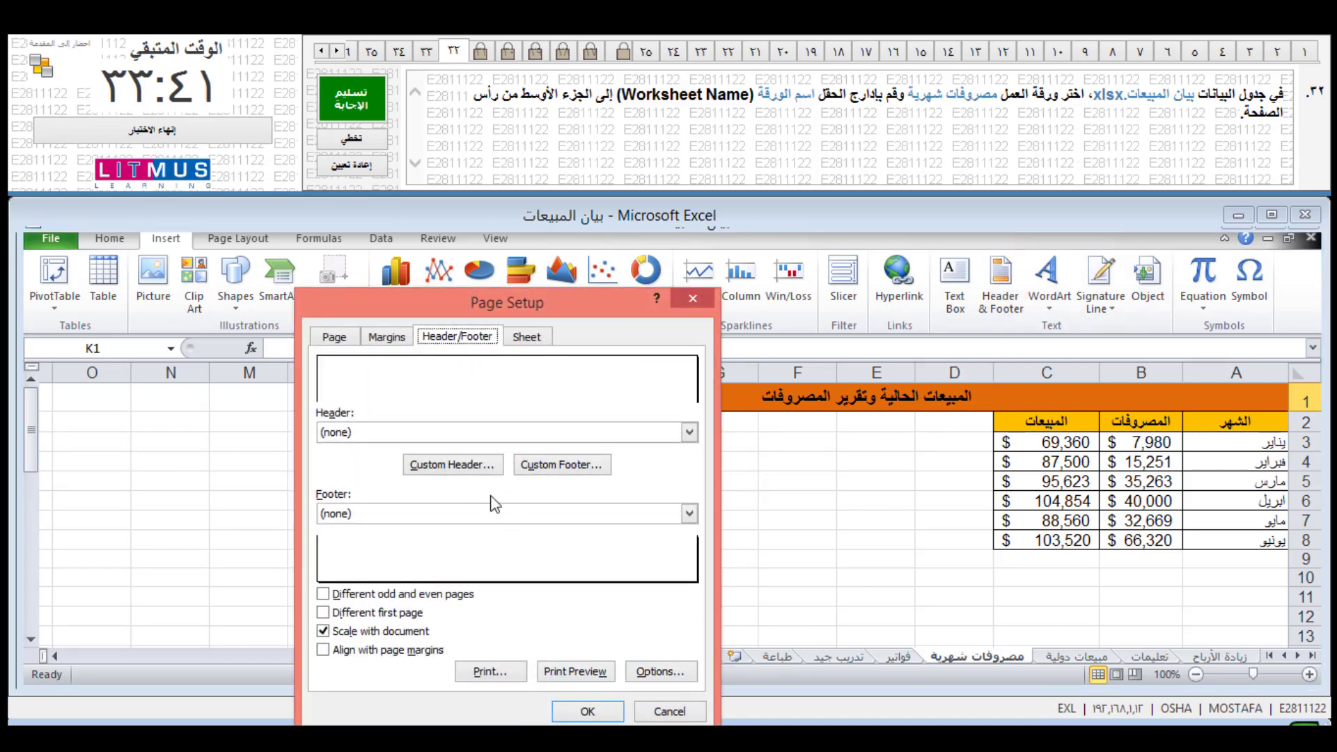
click(449, 461)
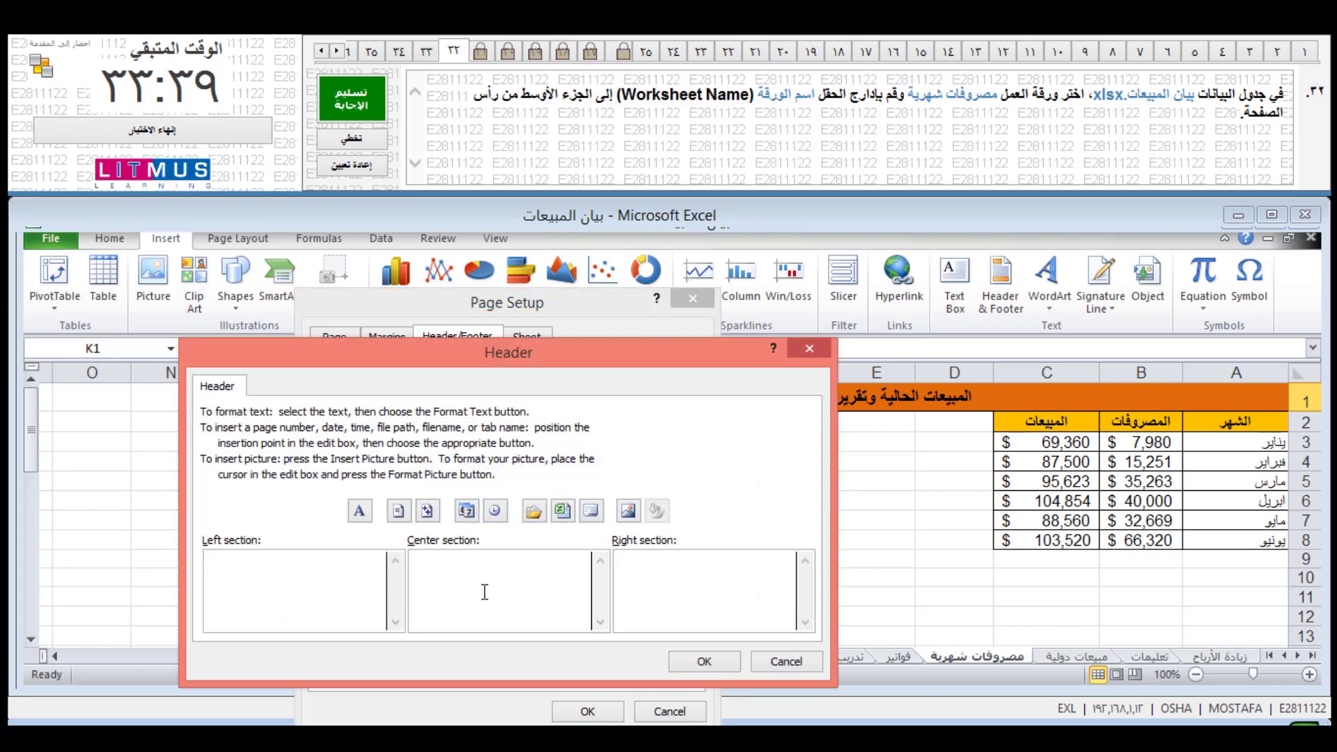
click(478, 578)
text(o)
text(rk)
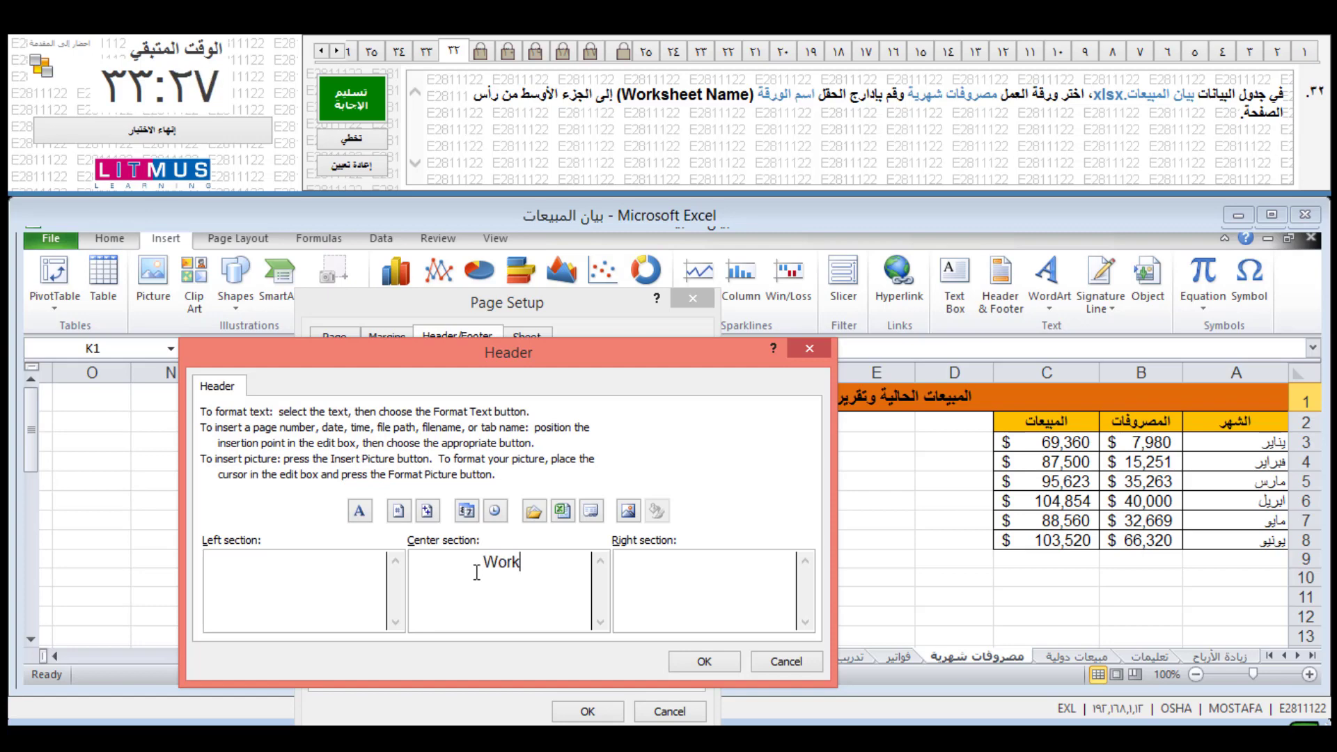
text(sheet )
text(Na)
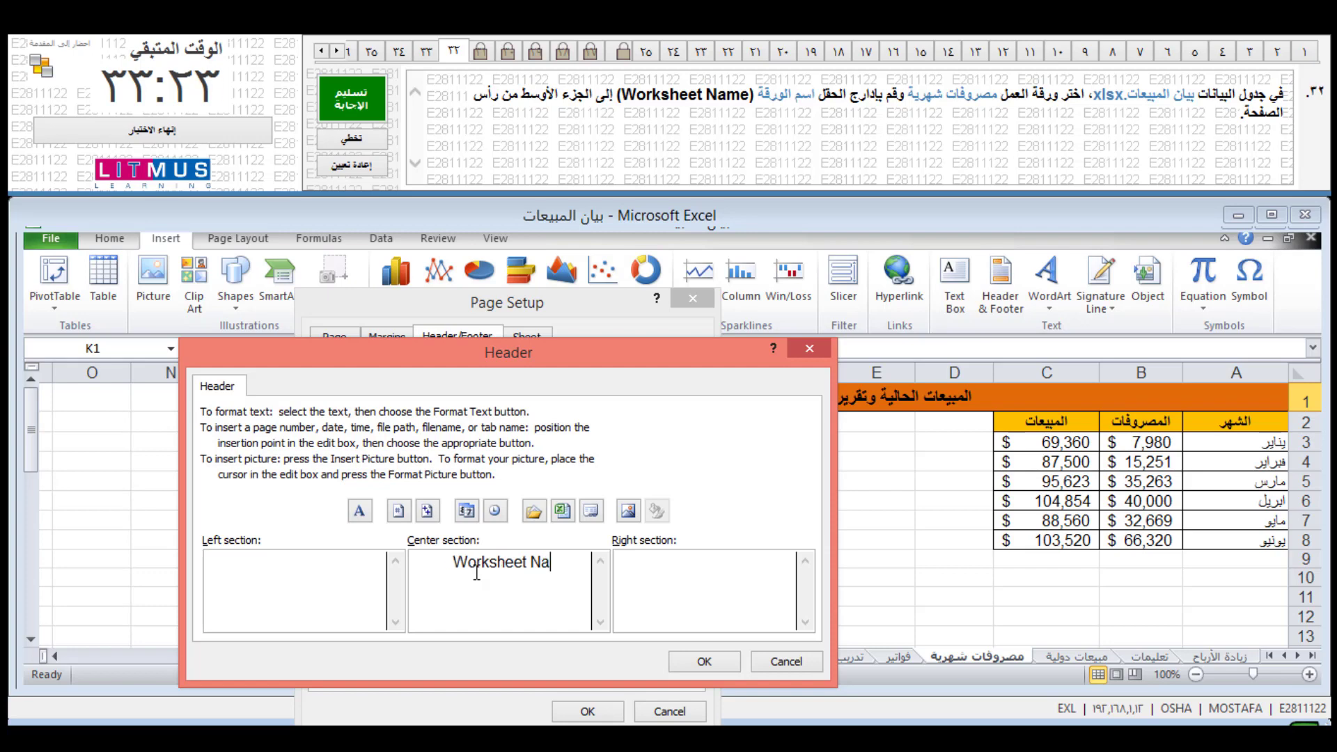
text(me)
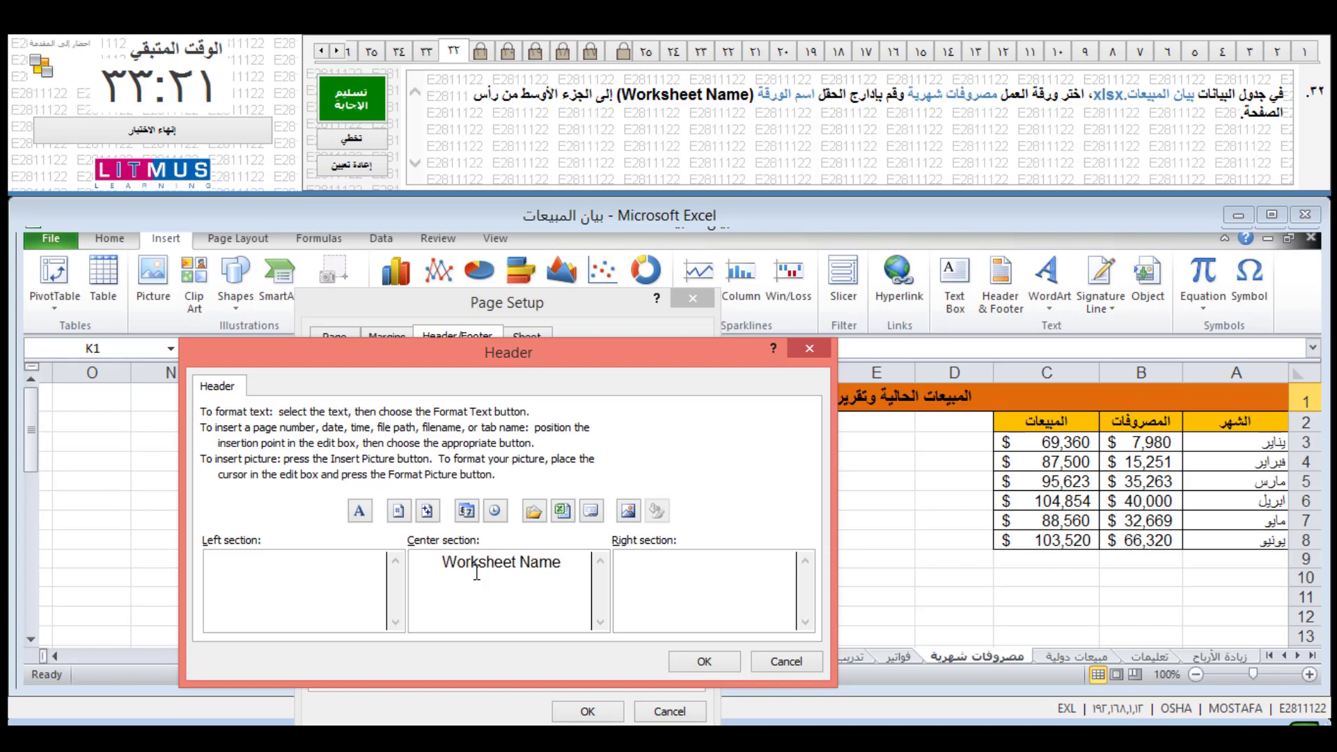
click(698, 662)
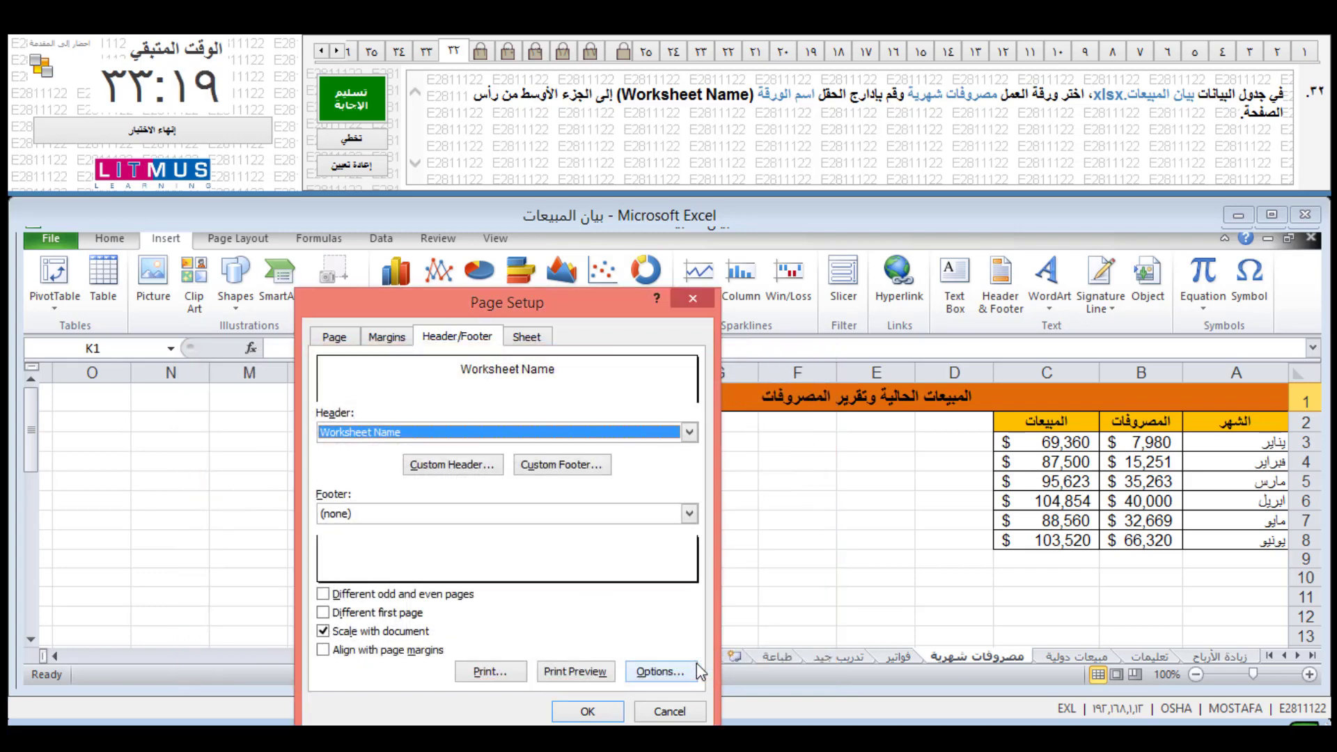
click(603, 717)
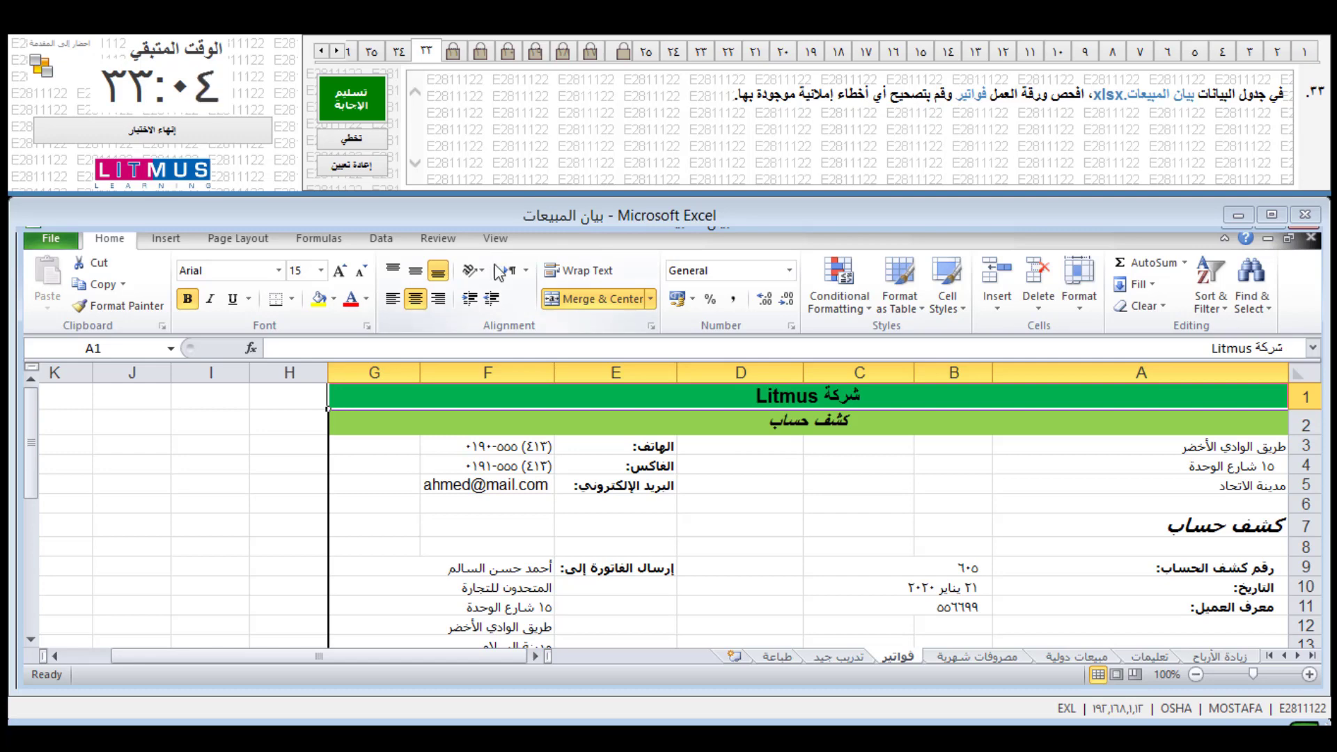
Step: Run Spelling on the whole فواتير sheet, dismiss the completion message, and confirm submission
click(438, 238)
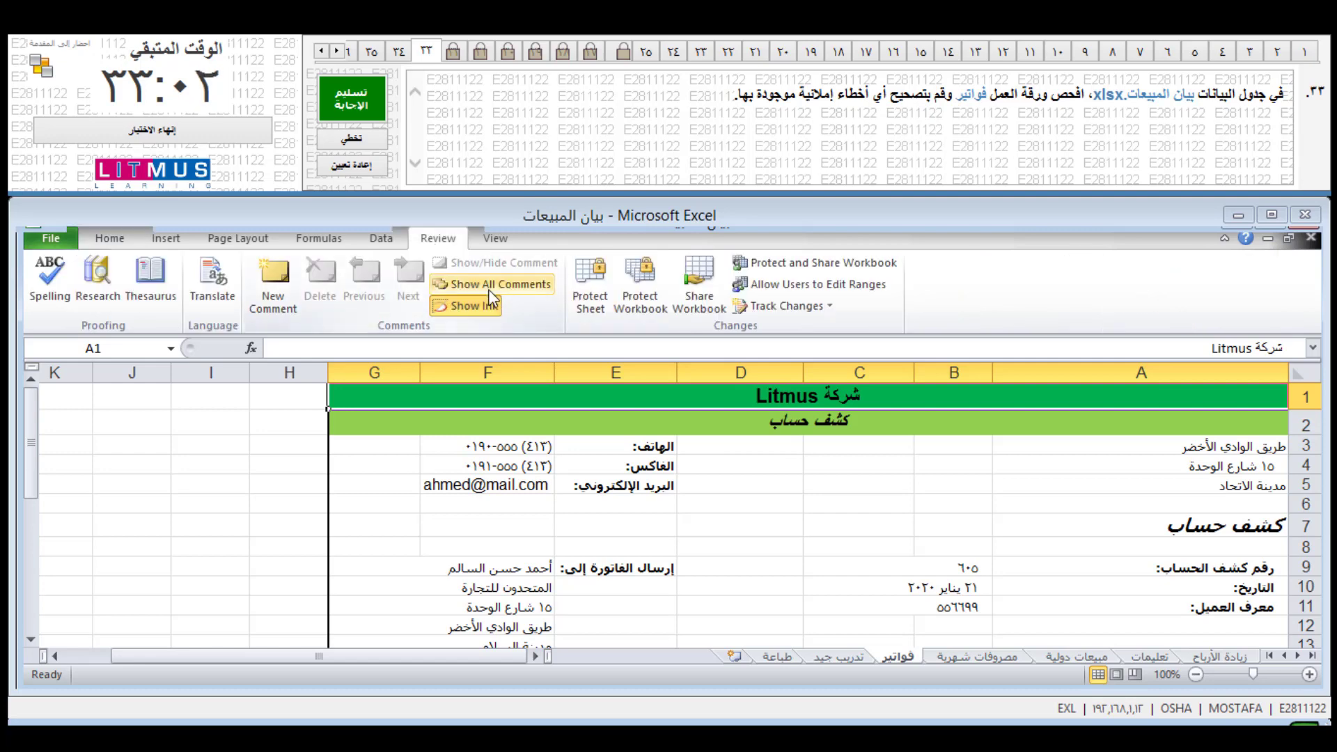
click(44, 292)
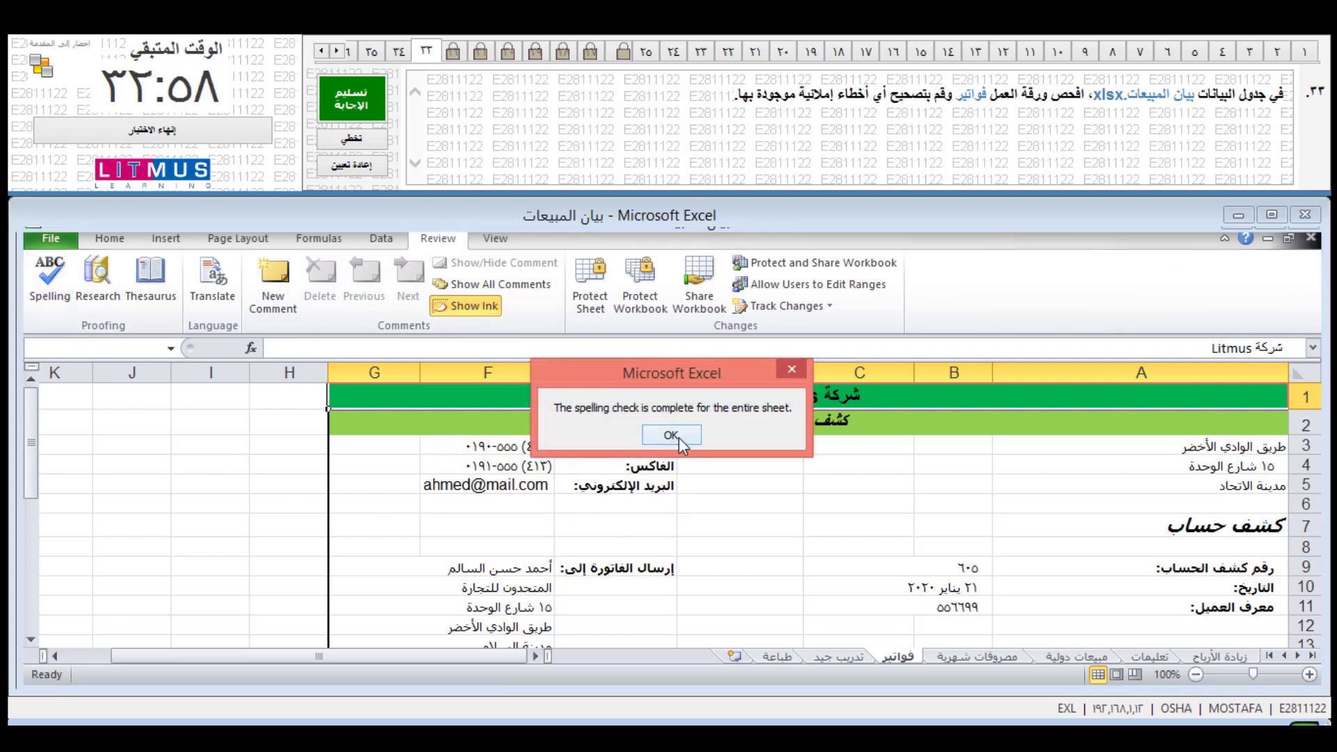
click(680, 437)
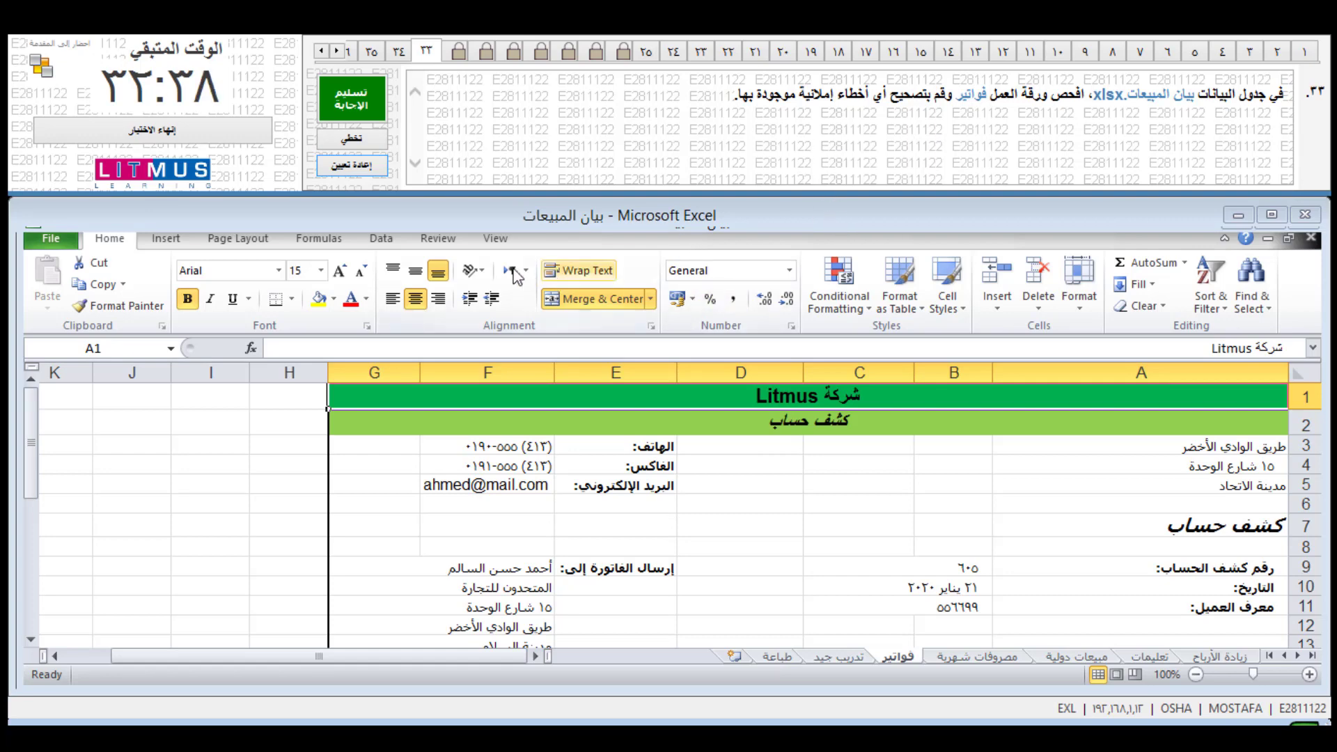
click(439, 238)
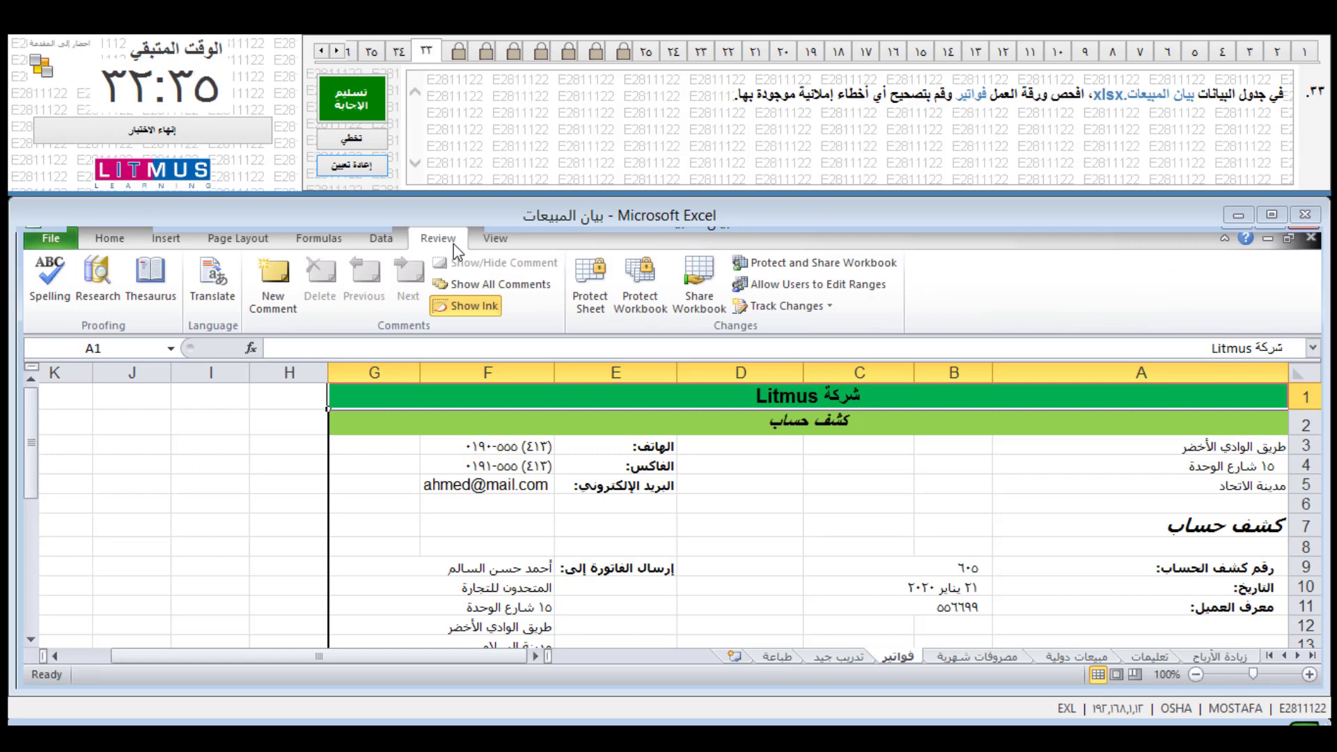
click(50, 282)
click(671, 434)
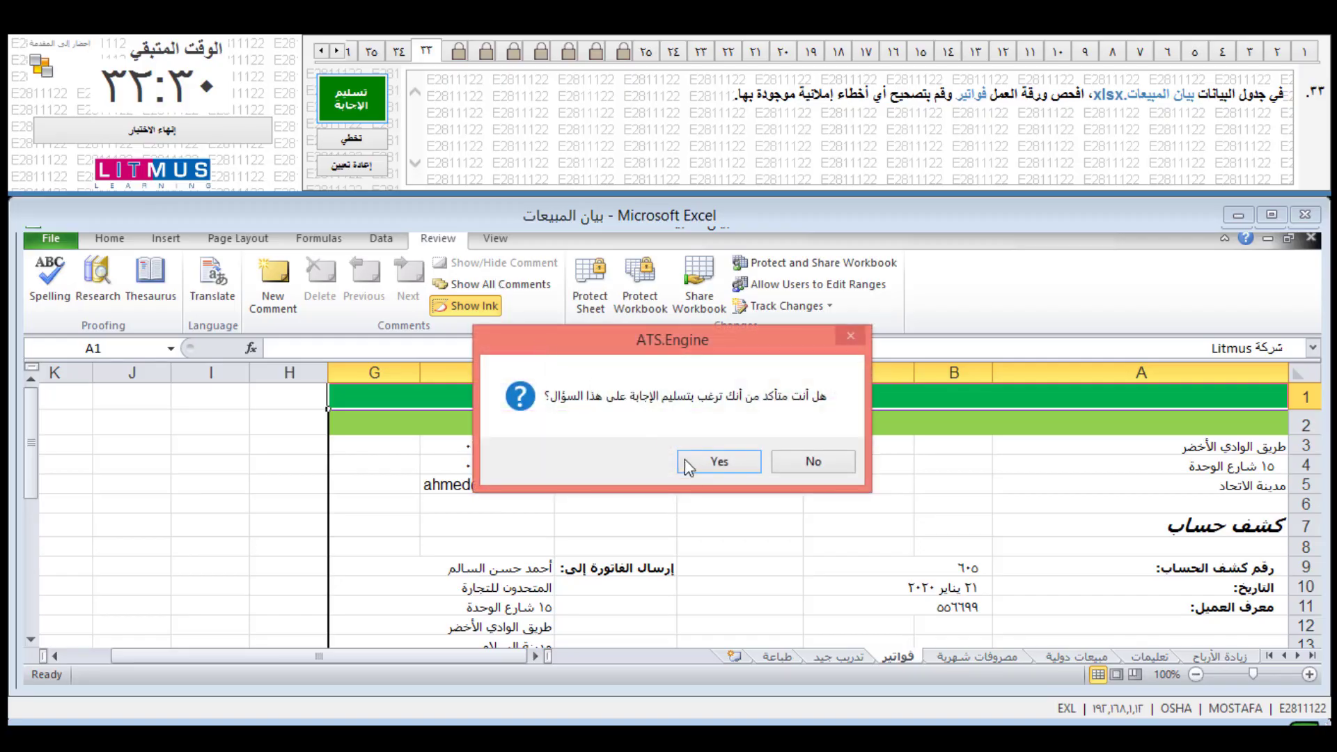
click(697, 465)
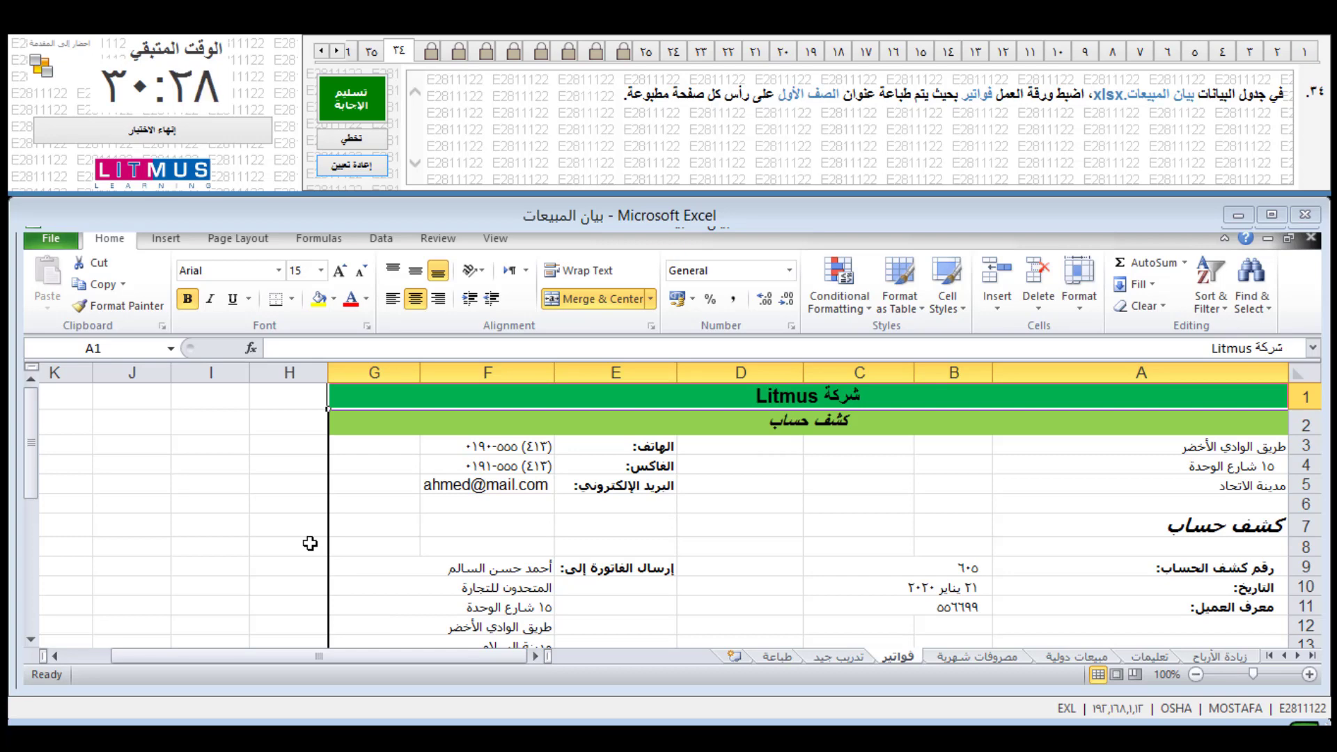
Step: Make row 1 ($1:$1) repeat at the top of every printed page and submit question 34
click(265, 245)
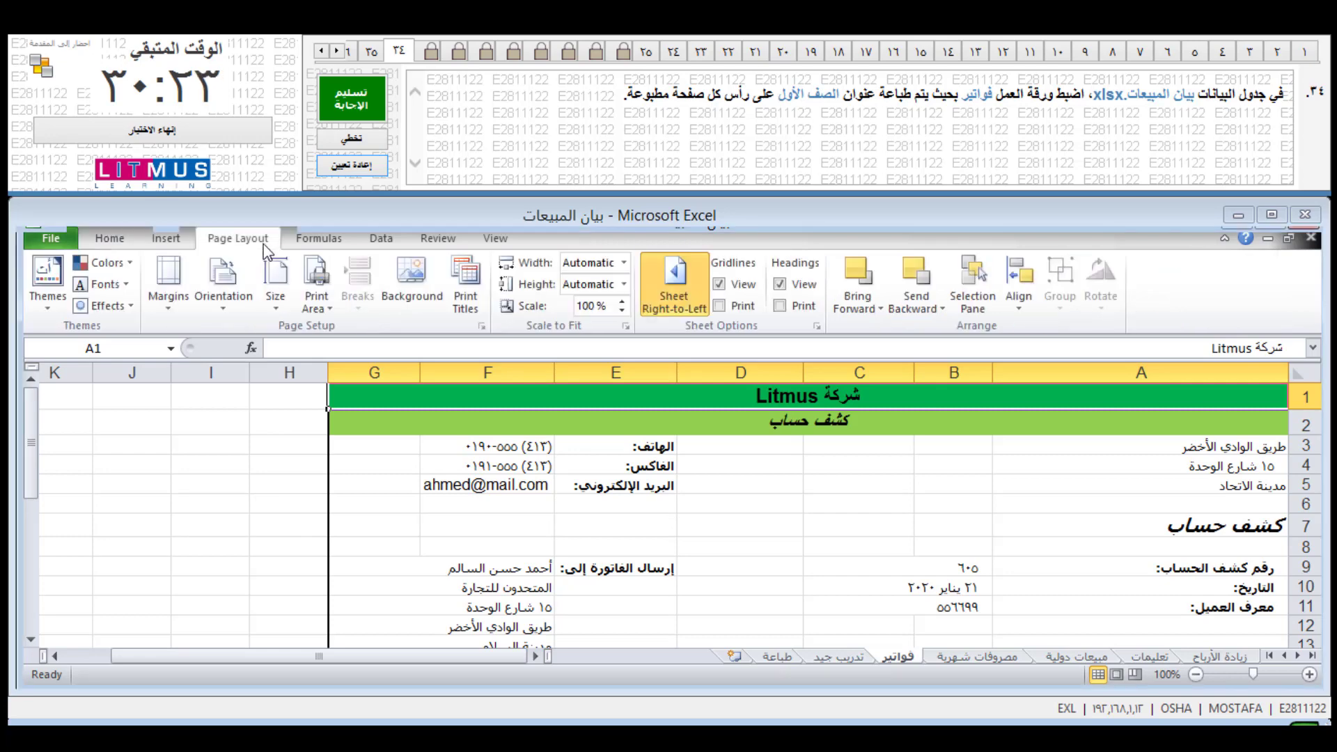
click(466, 285)
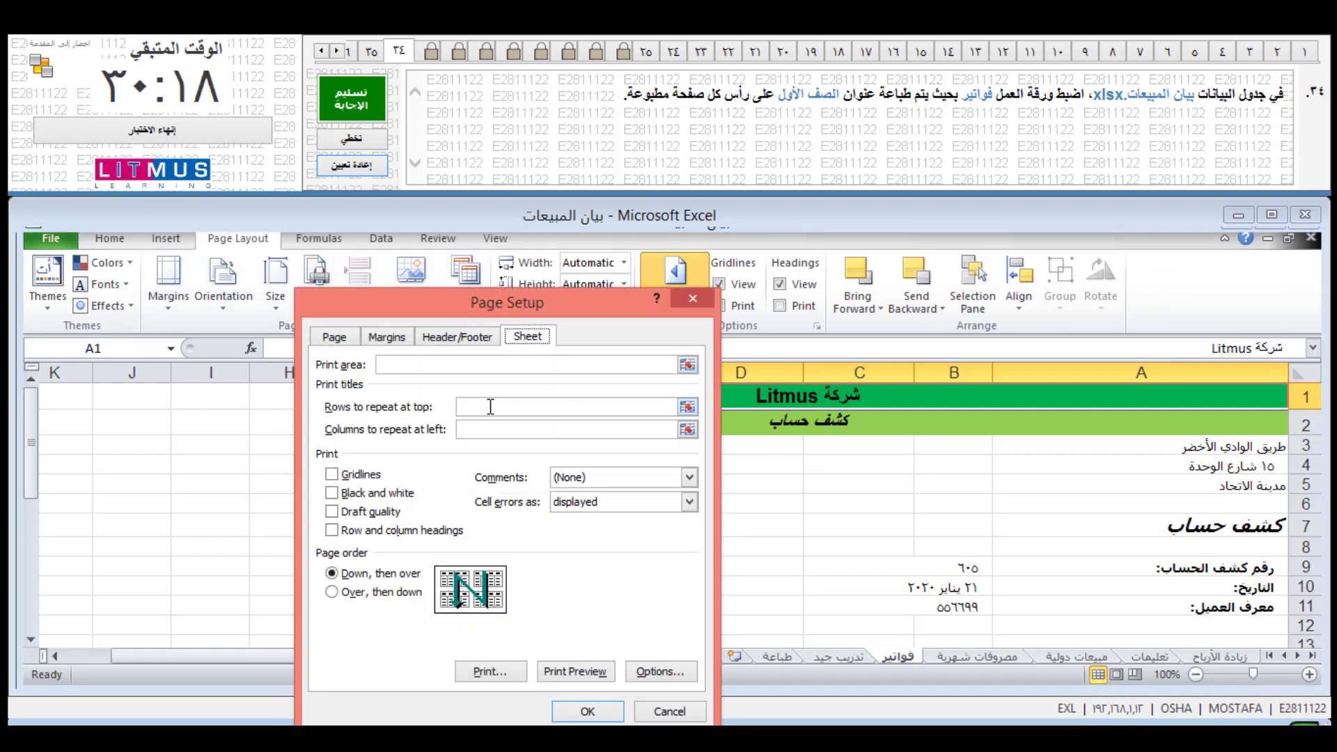
click(496, 407)
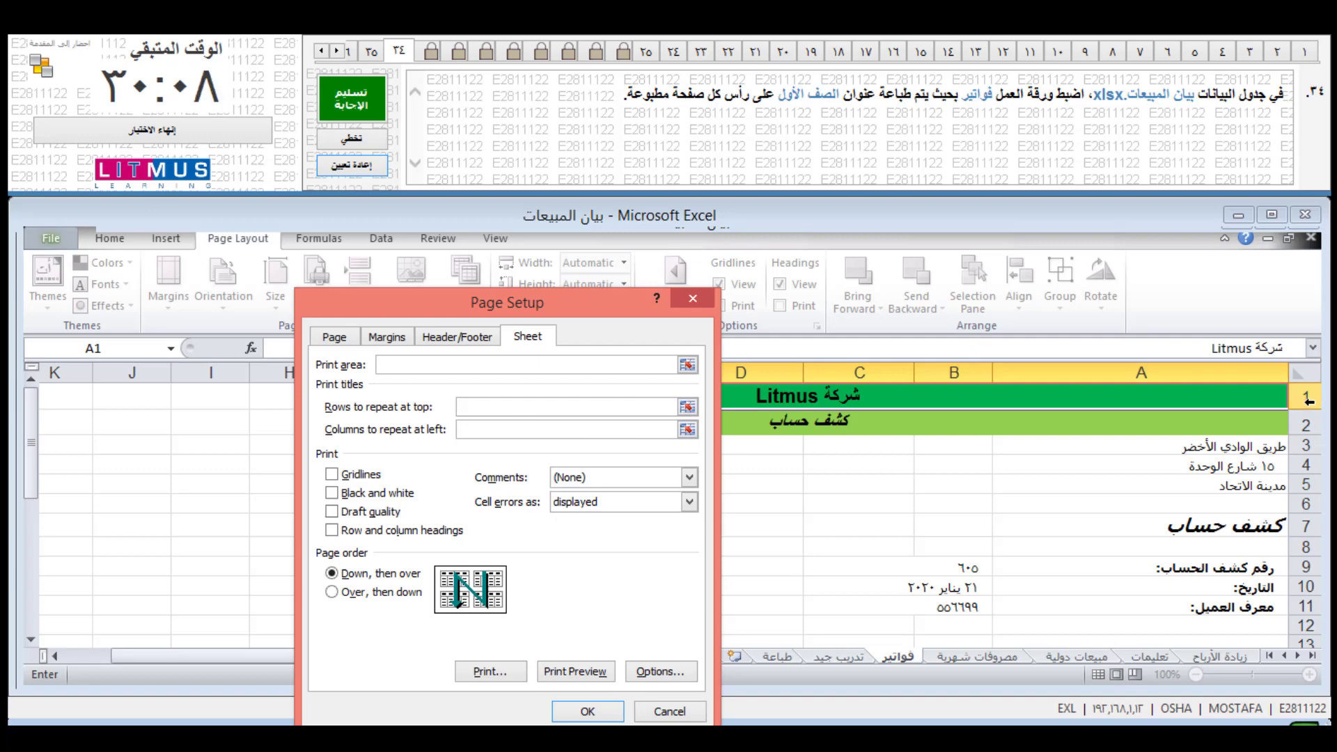
click(1308, 400)
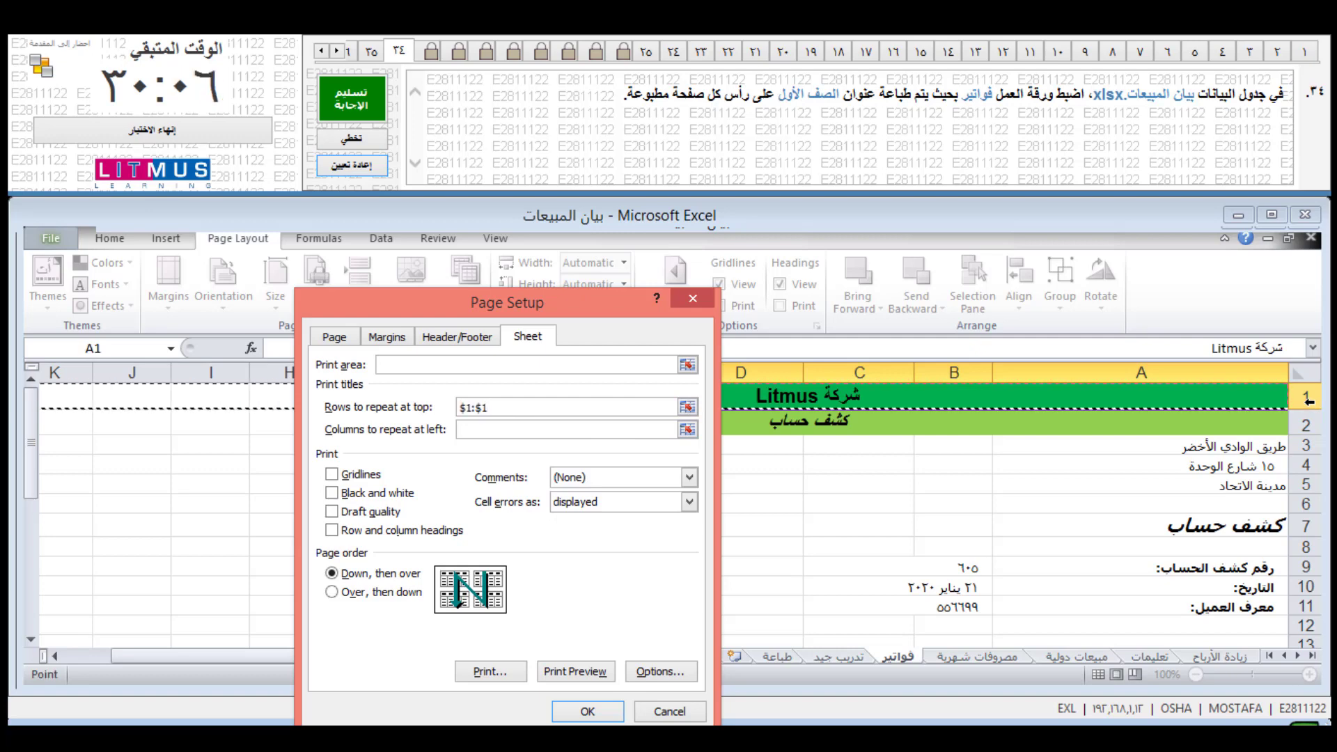
click(557, 712)
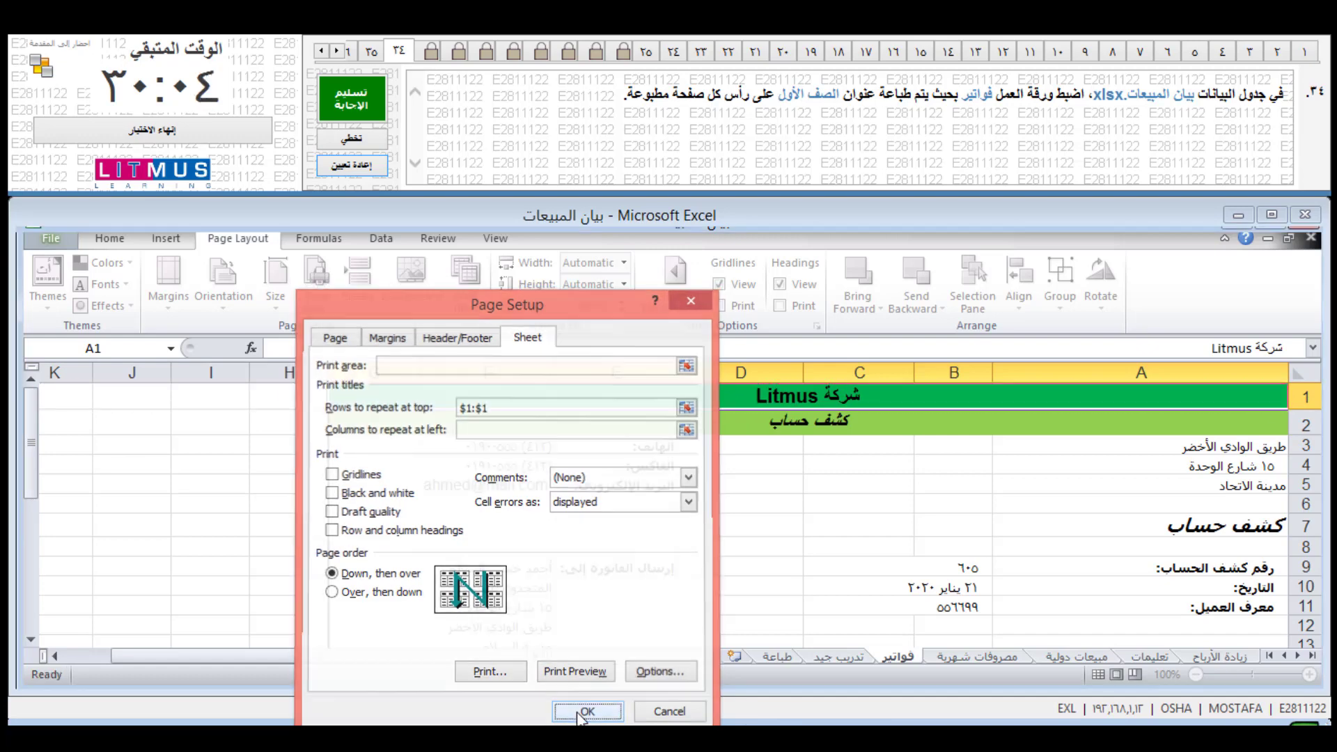
click(317, 549)
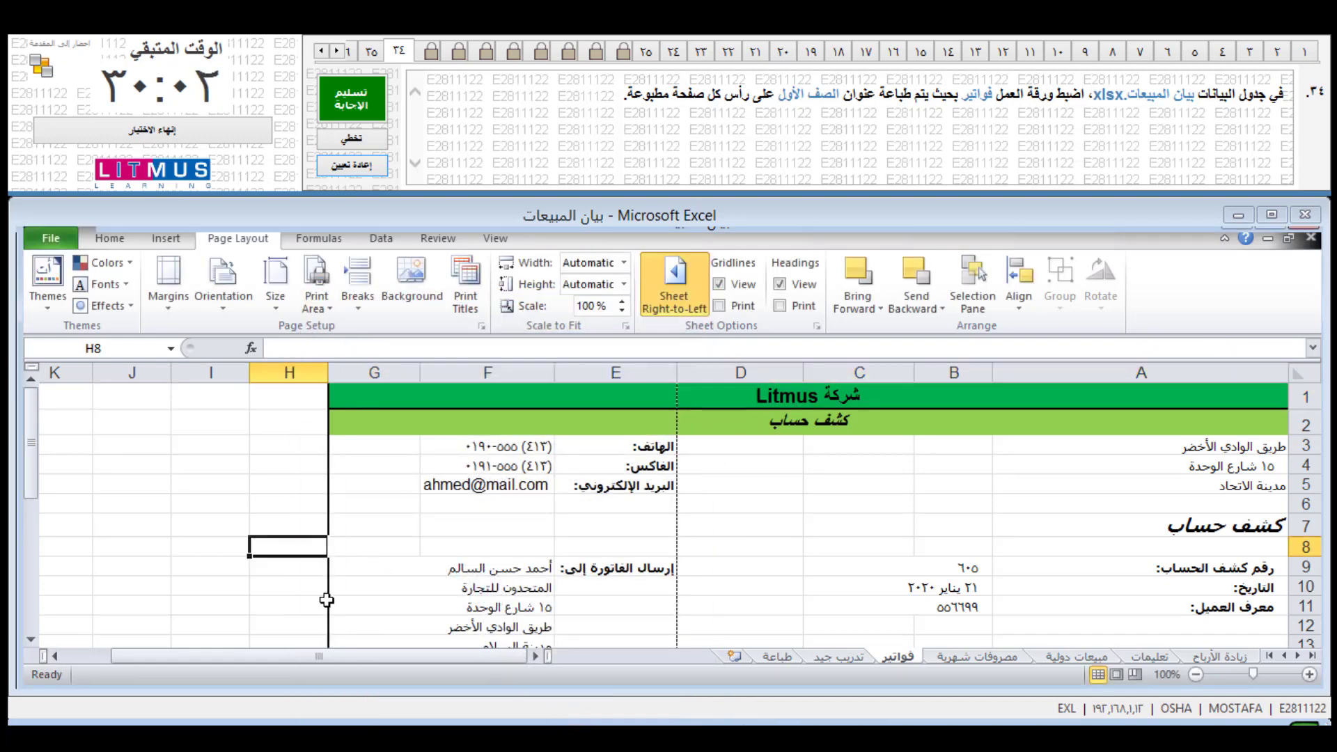
click(352, 111)
click(730, 464)
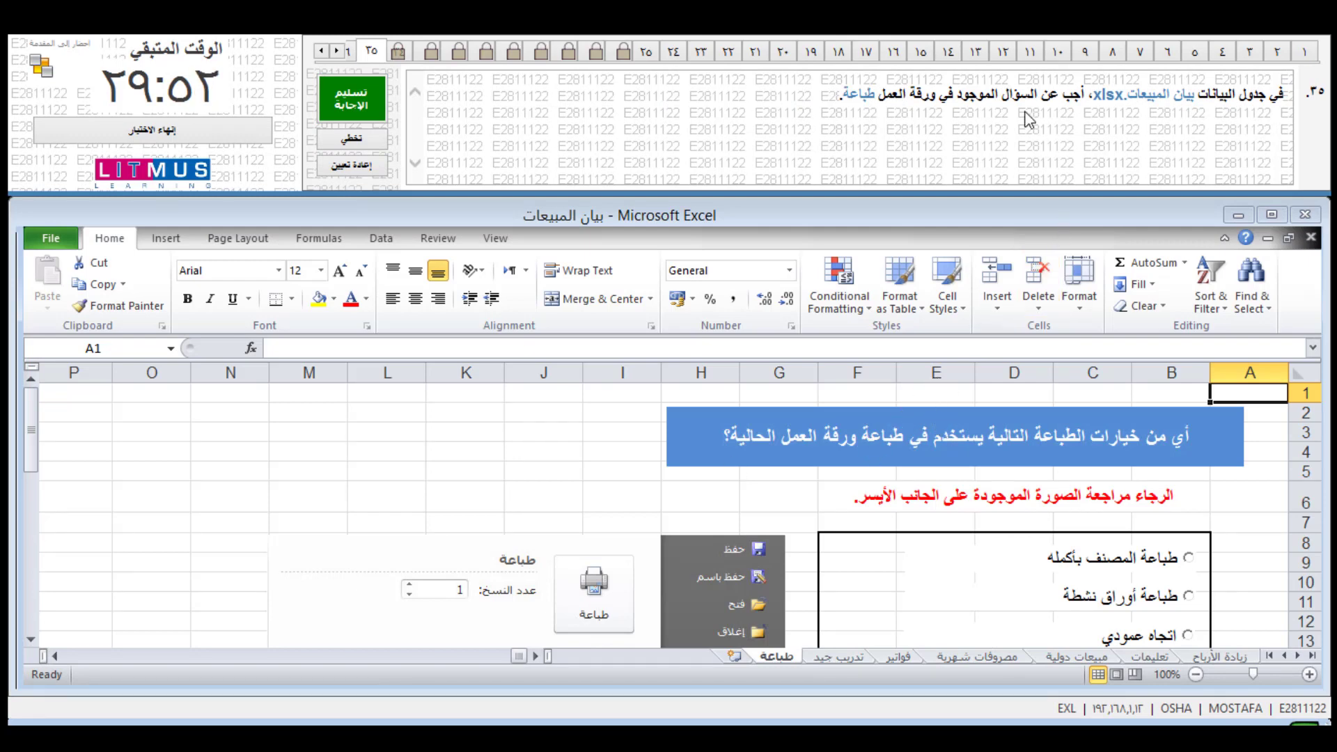
Step: Choose the طباعة أوراق نشطة answer for question 35 and submit it
scroll(970, 435, down, 1)
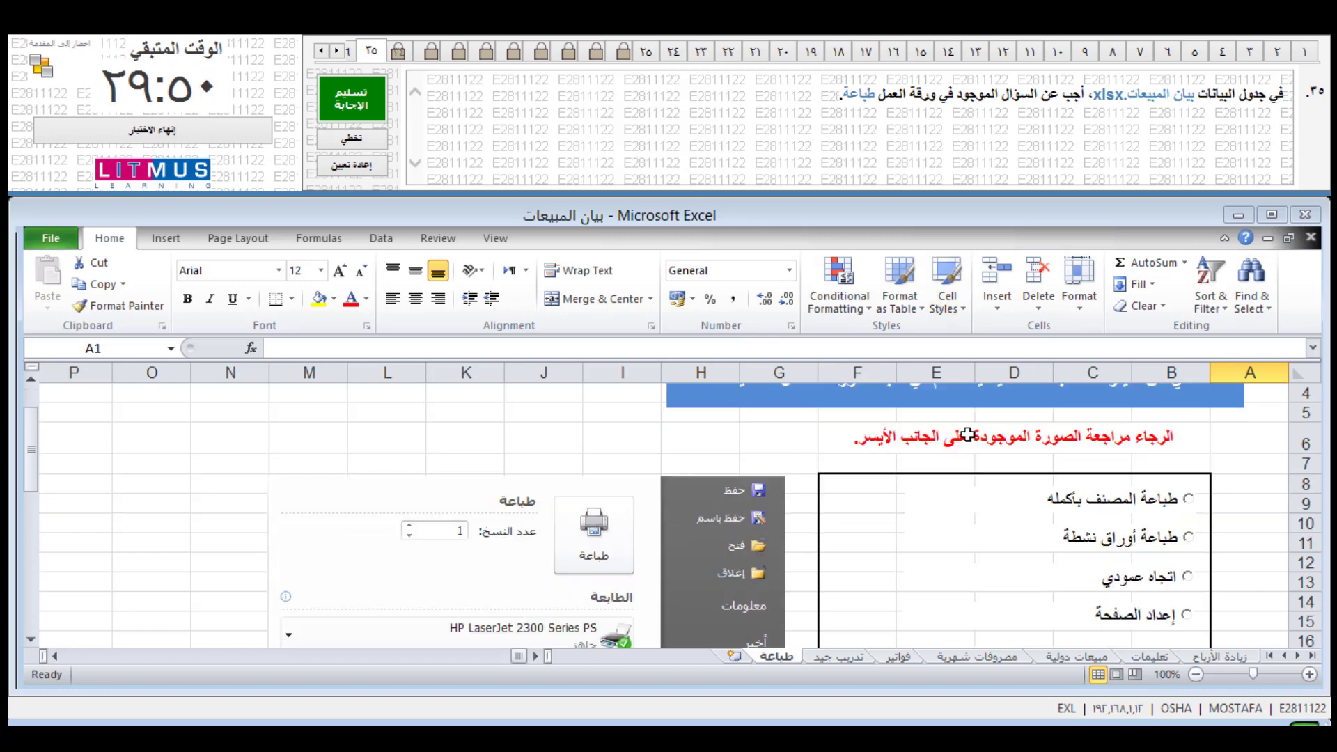
scroll(1056, 485, up, 1)
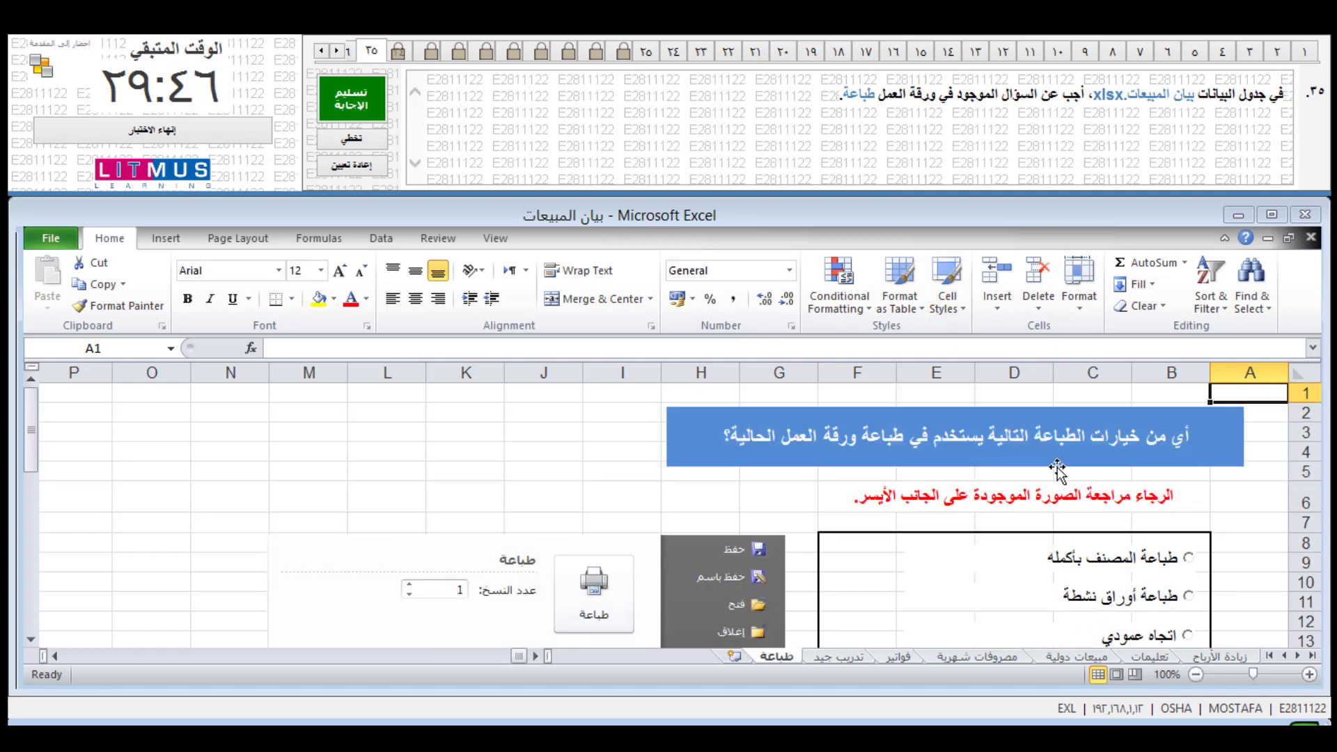
scroll(1057, 471, down, 1)
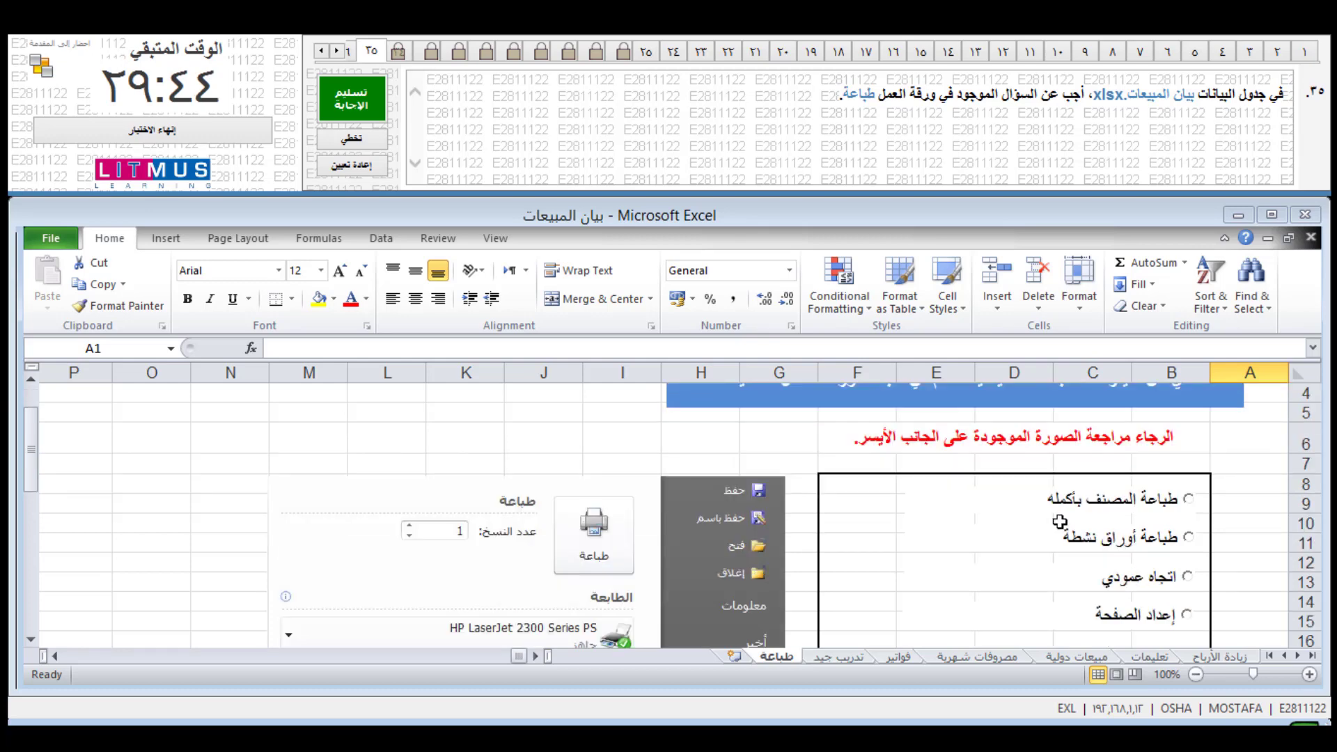
click(1187, 542)
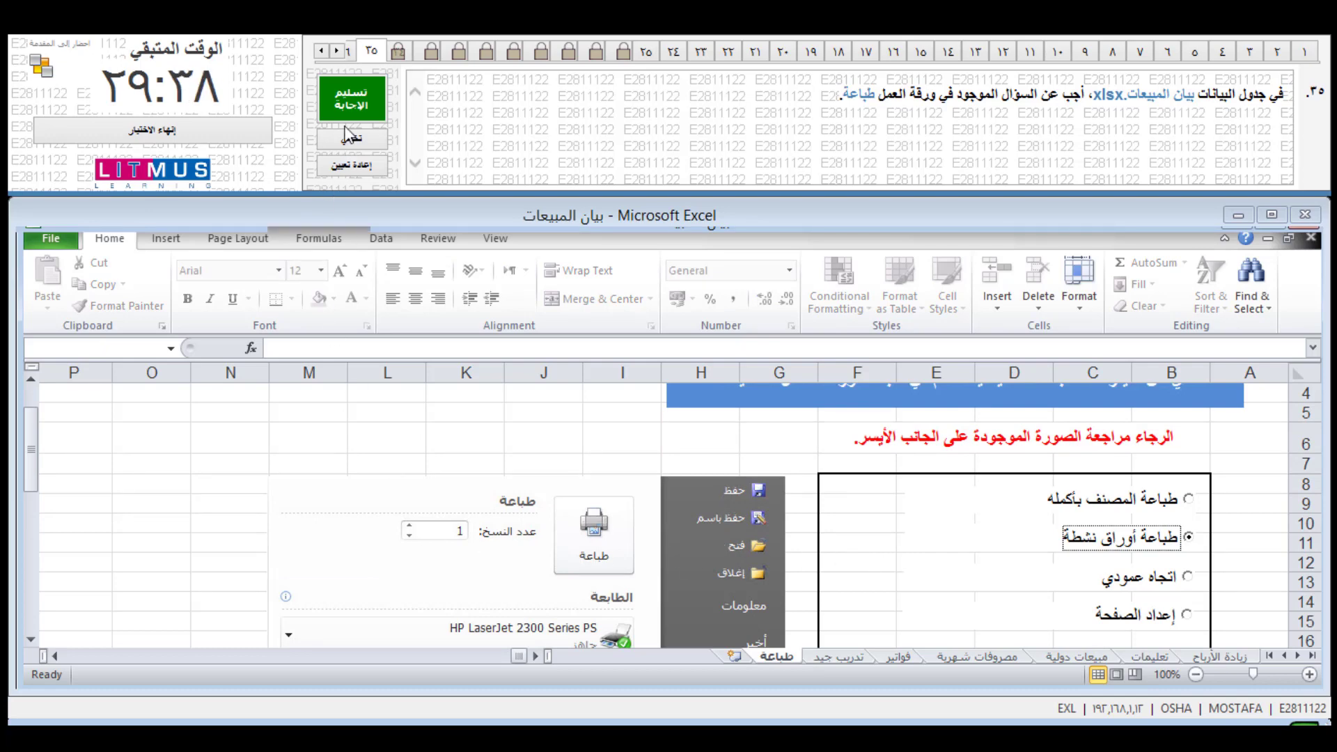
click(351, 105)
click(700, 467)
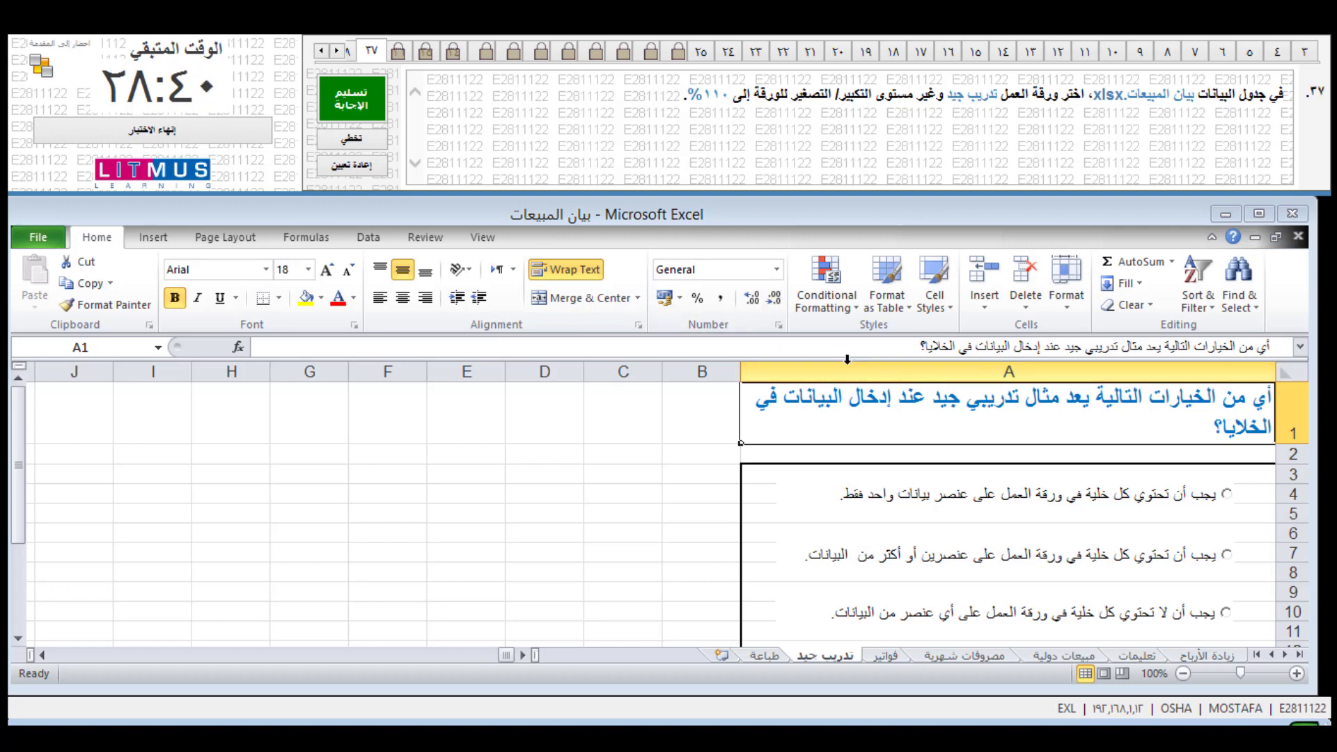
Step: Set a custom 110% zoom on the تدريب جيد sheet and submit the answer
click(490, 245)
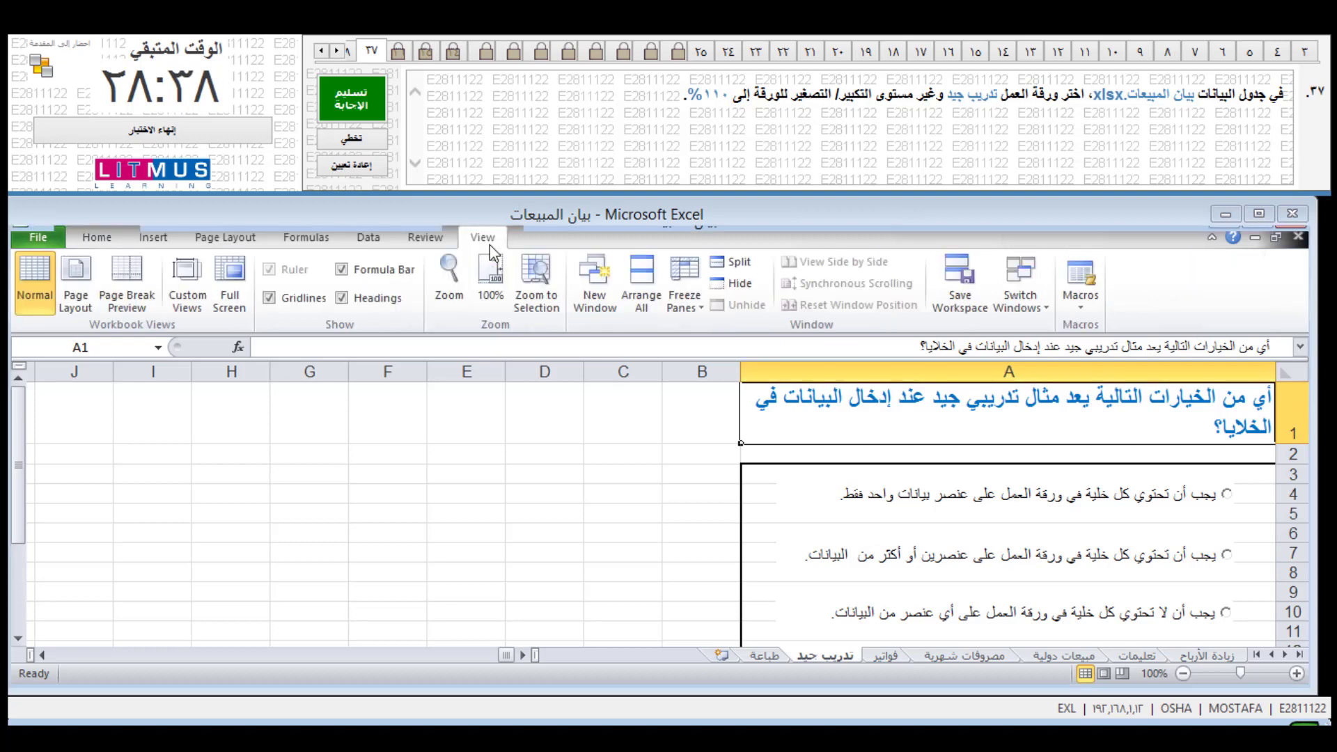
click(446, 301)
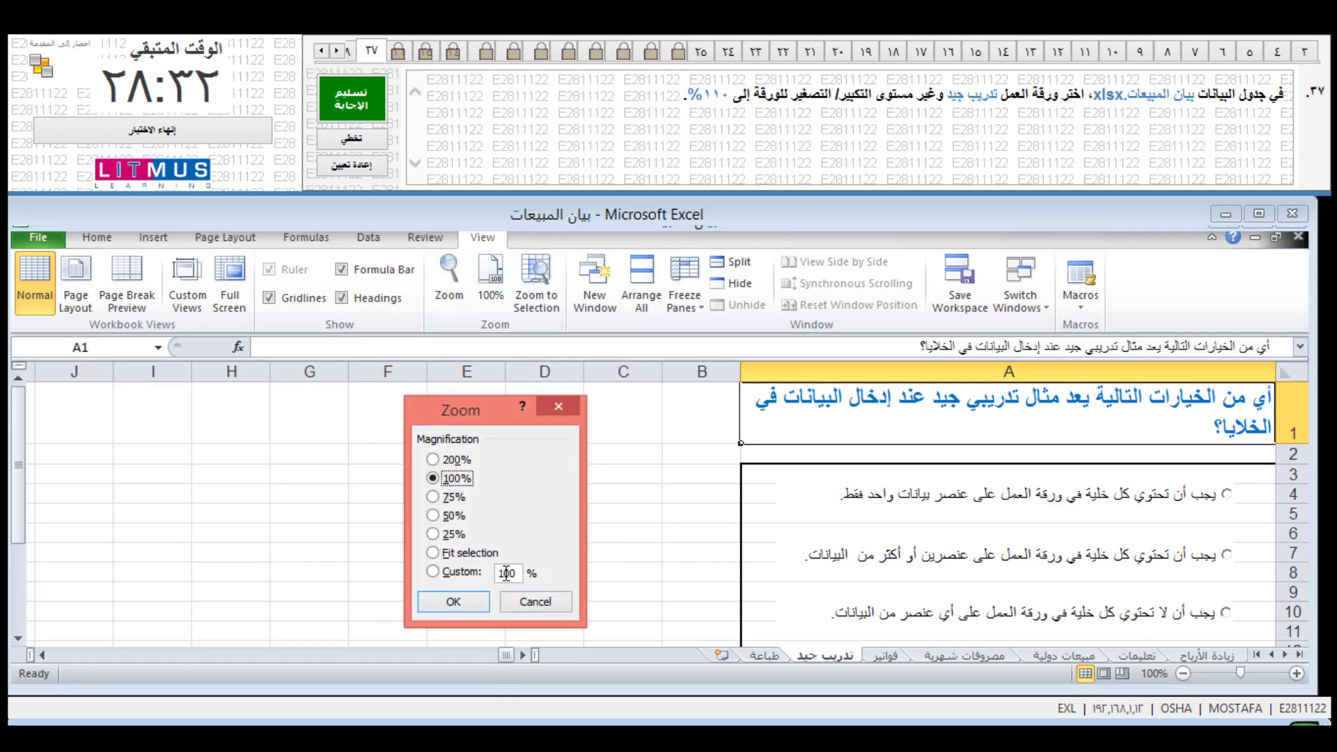
double_click(507, 573)
text(11)
click(464, 604)
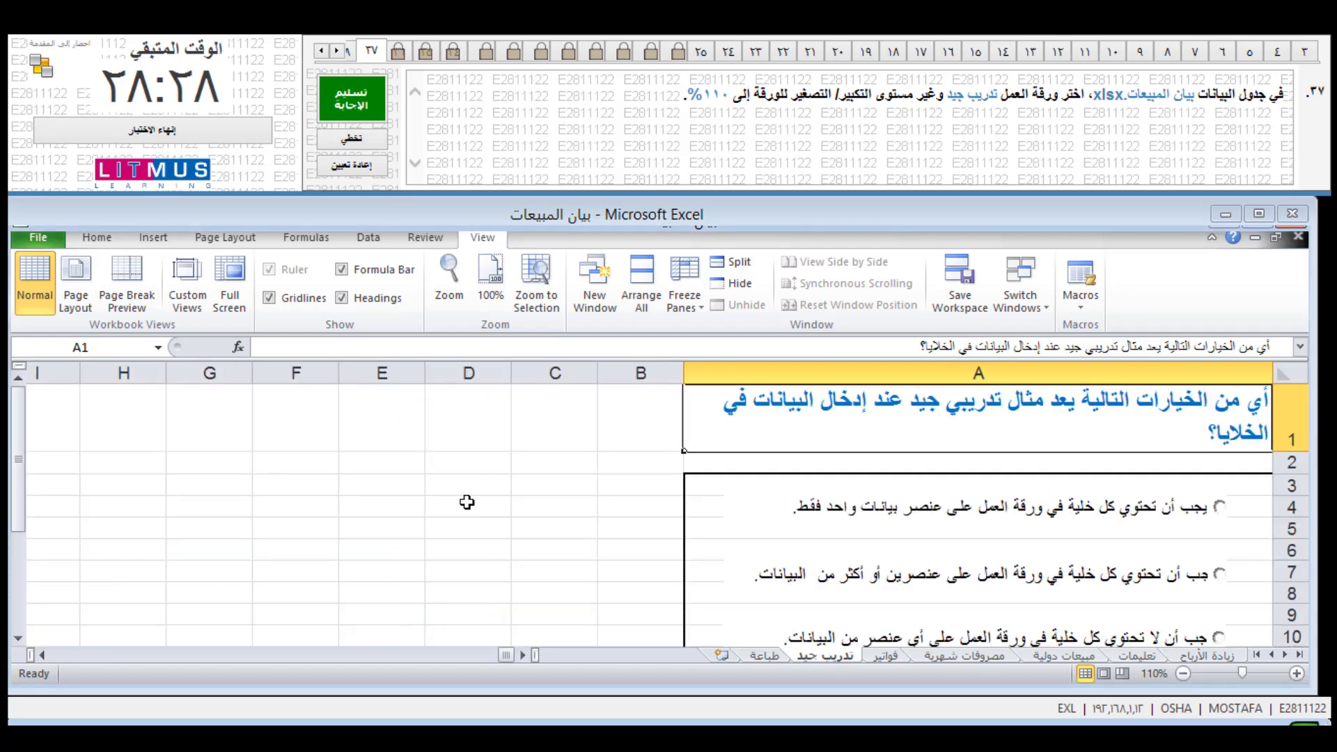
click(351, 98)
click(714, 463)
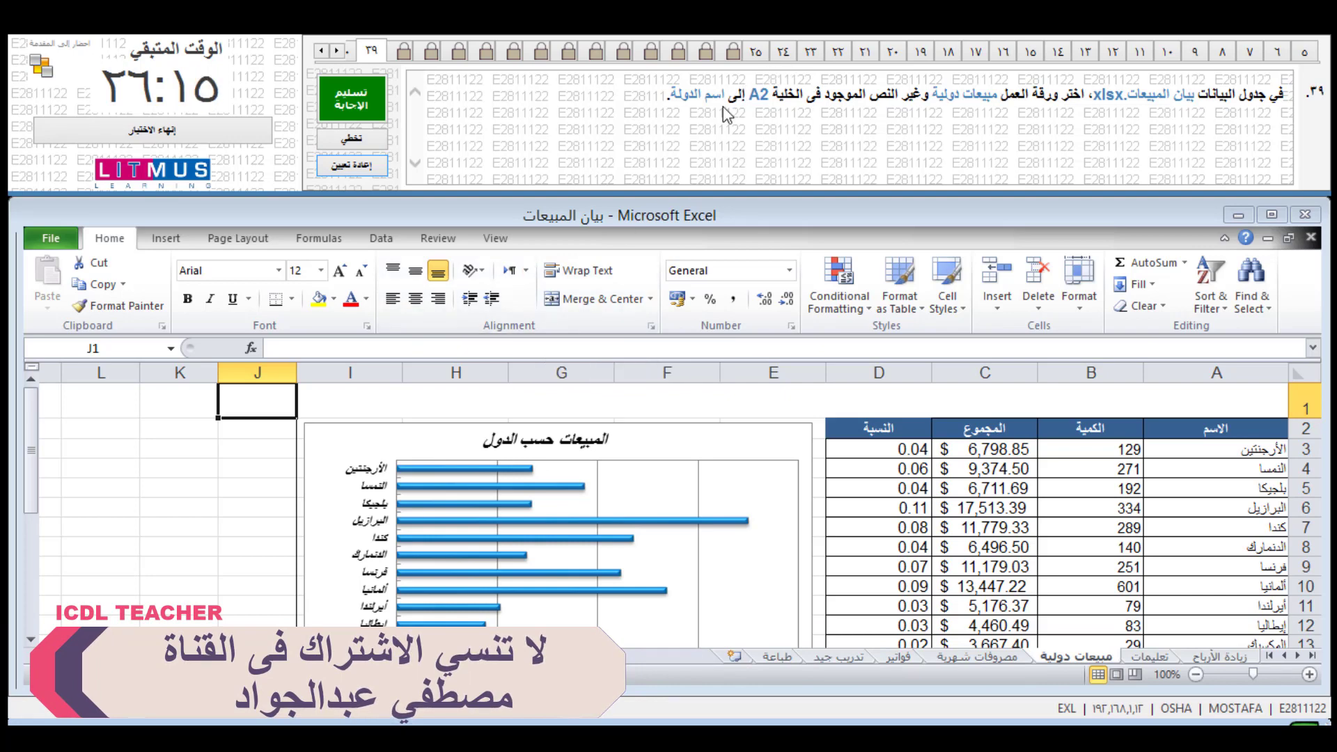
Step: Replace the A2 header text with 'اسم الدولة' and submit the answer
click(127, 348)
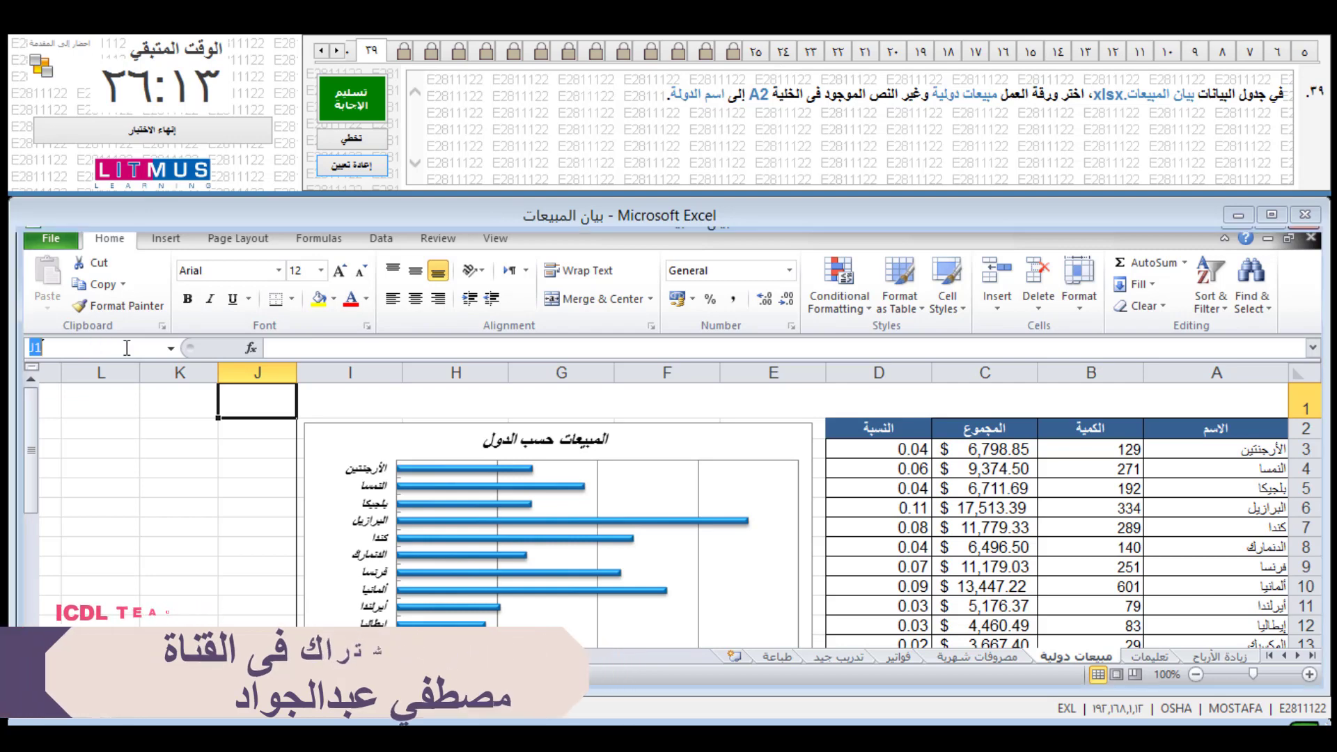
text(A2)
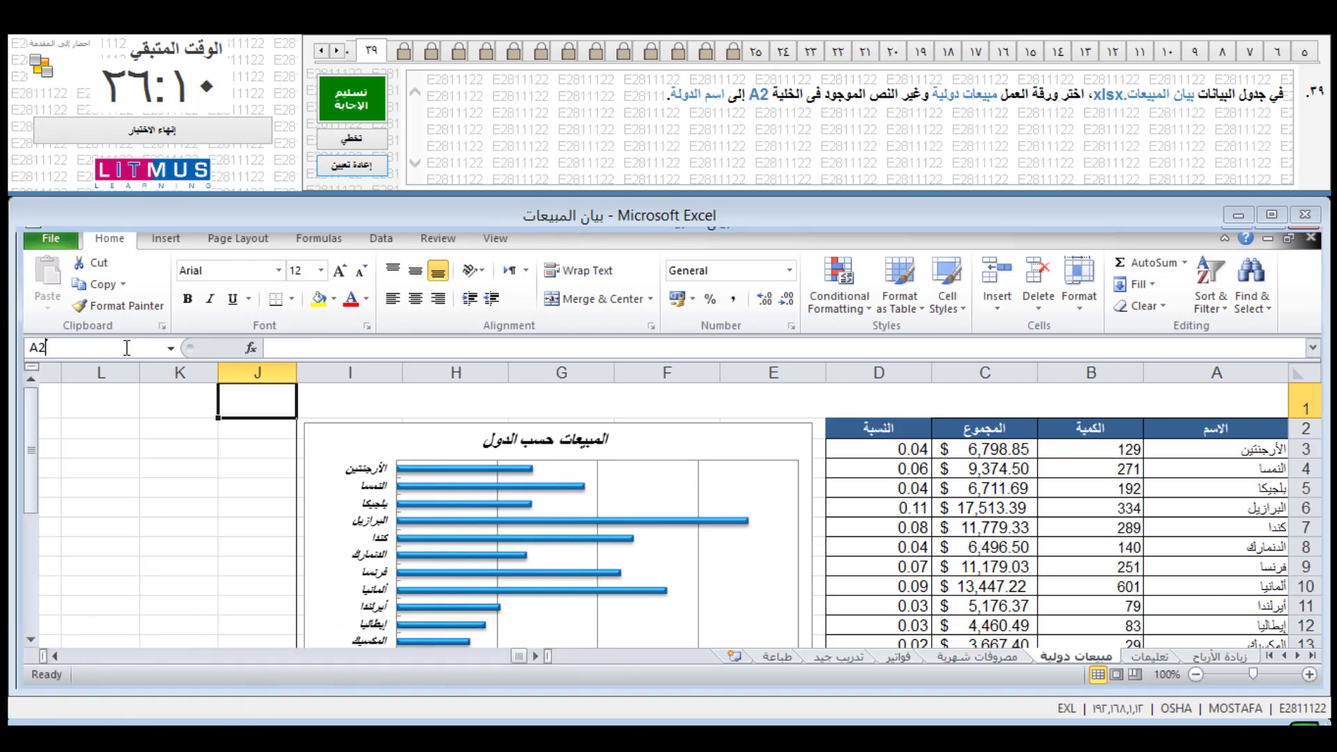
key(Return)
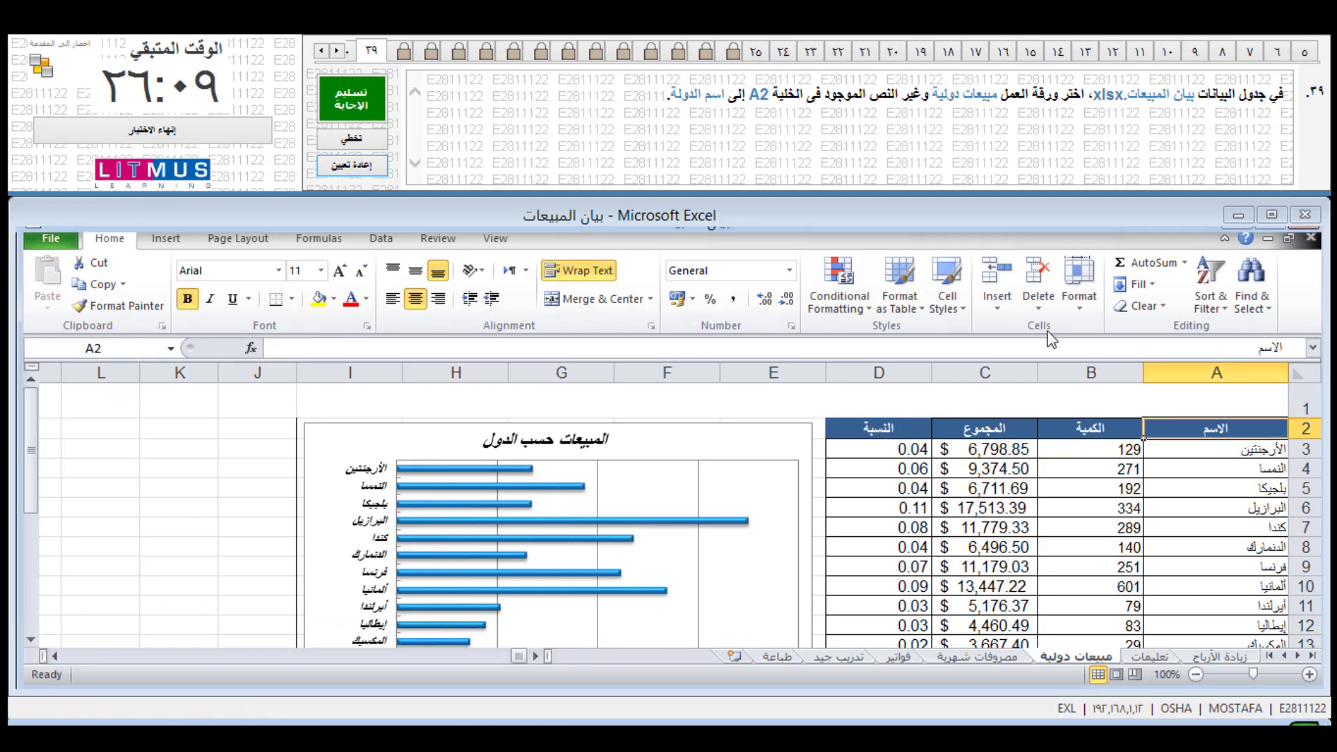
drag(1253, 348, 1313, 351)
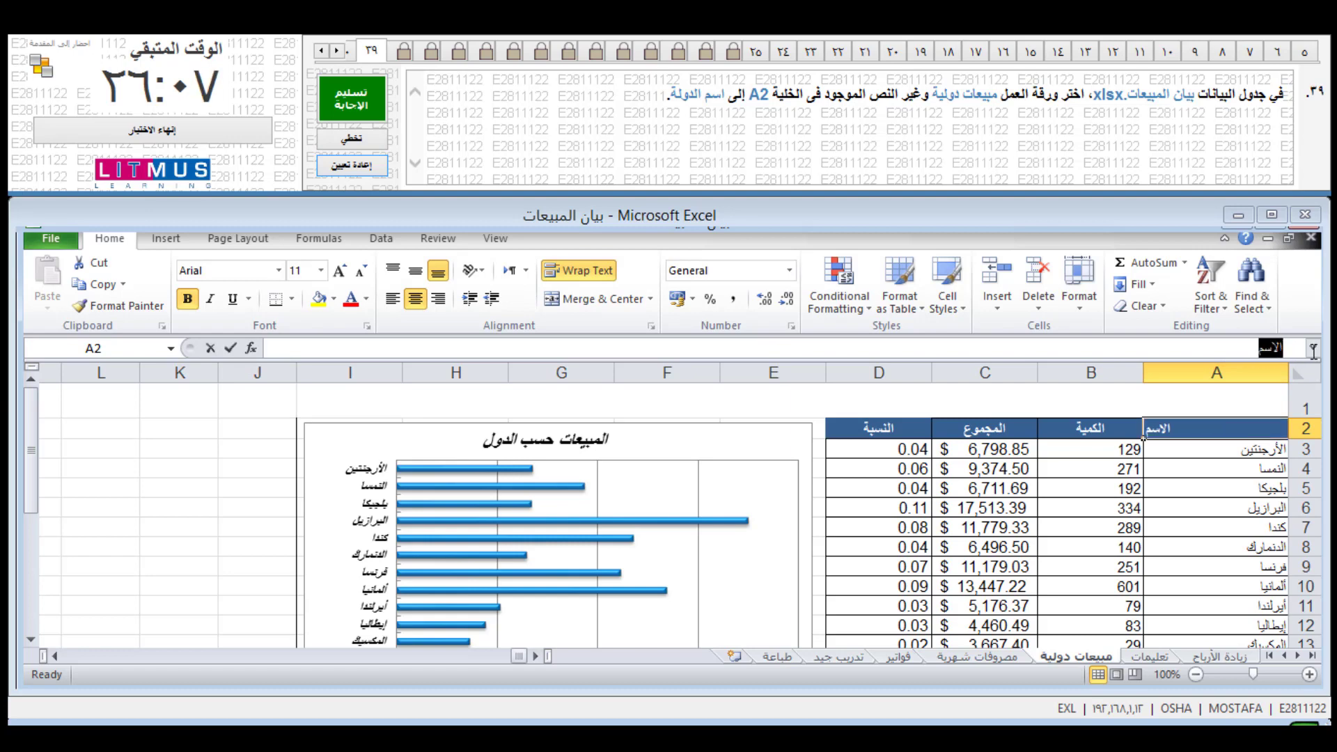
text(ا)
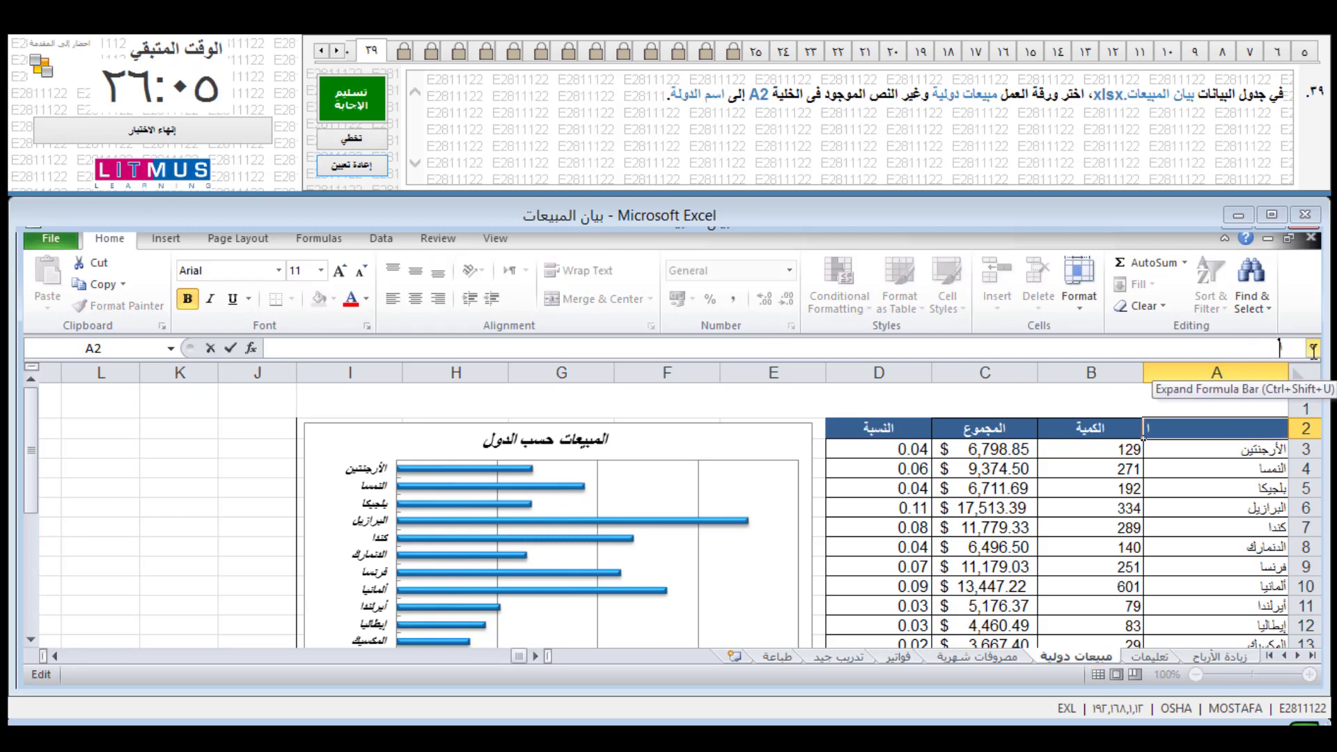
text(سم الدو)
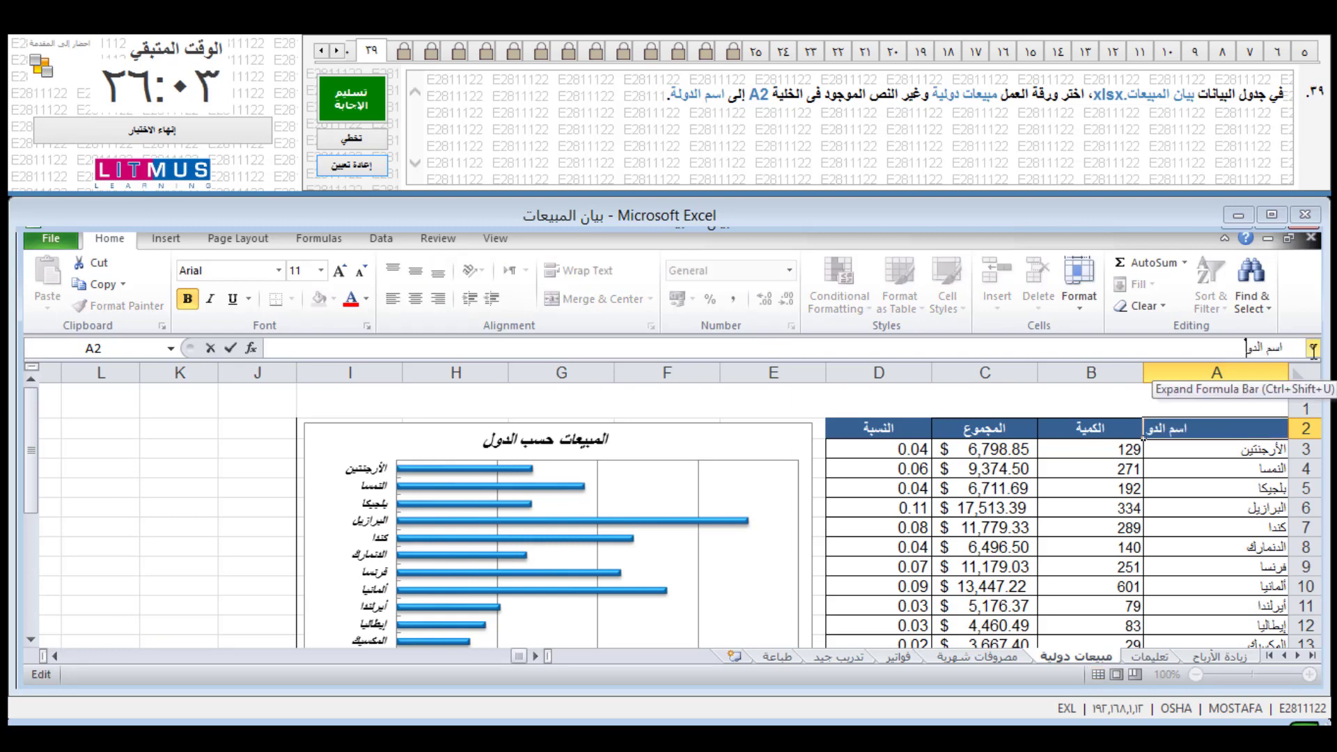
text(لة)
key(Return)
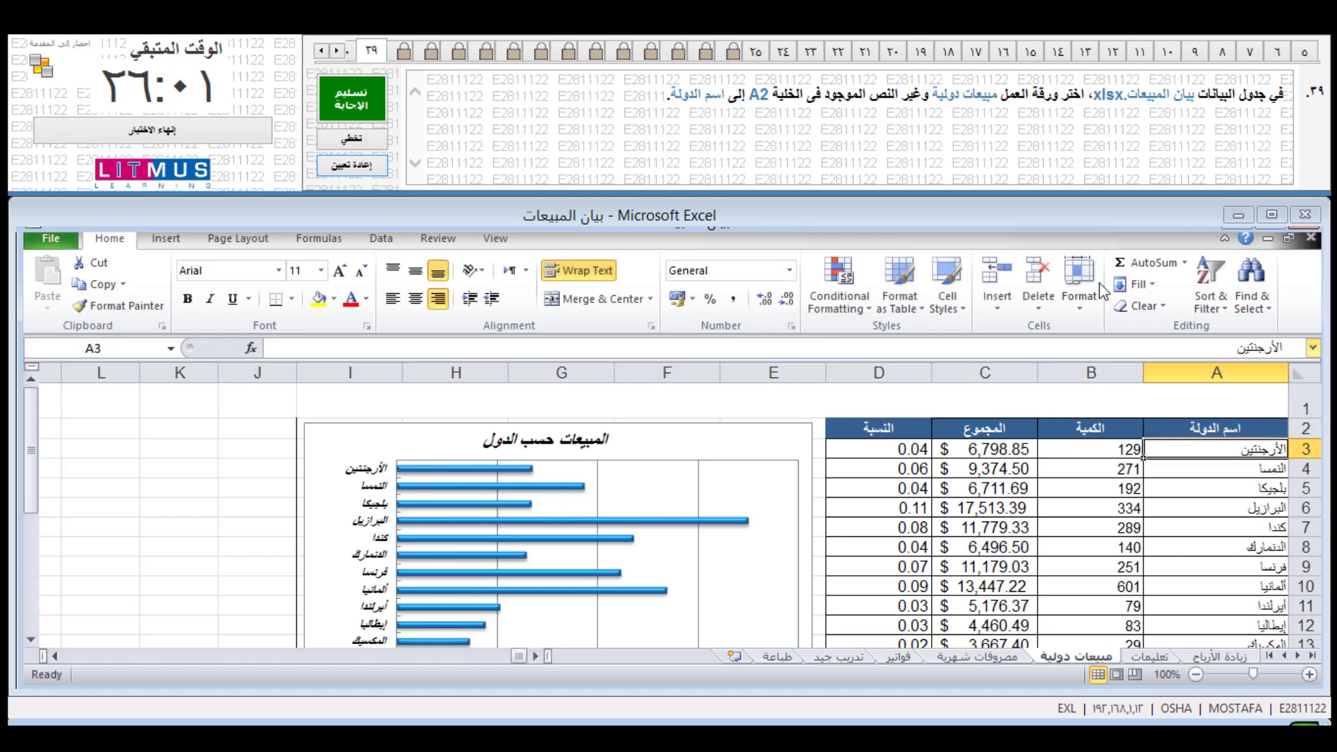
click(377, 109)
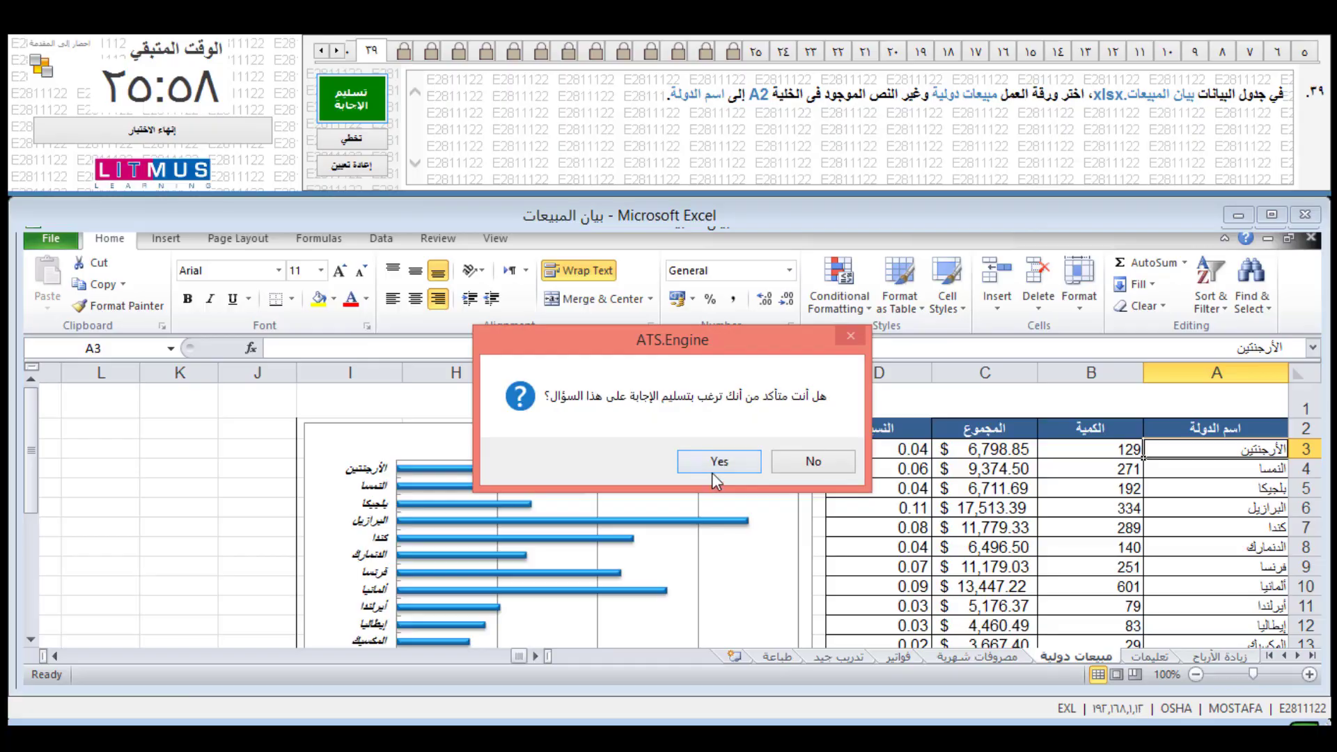
click(712, 470)
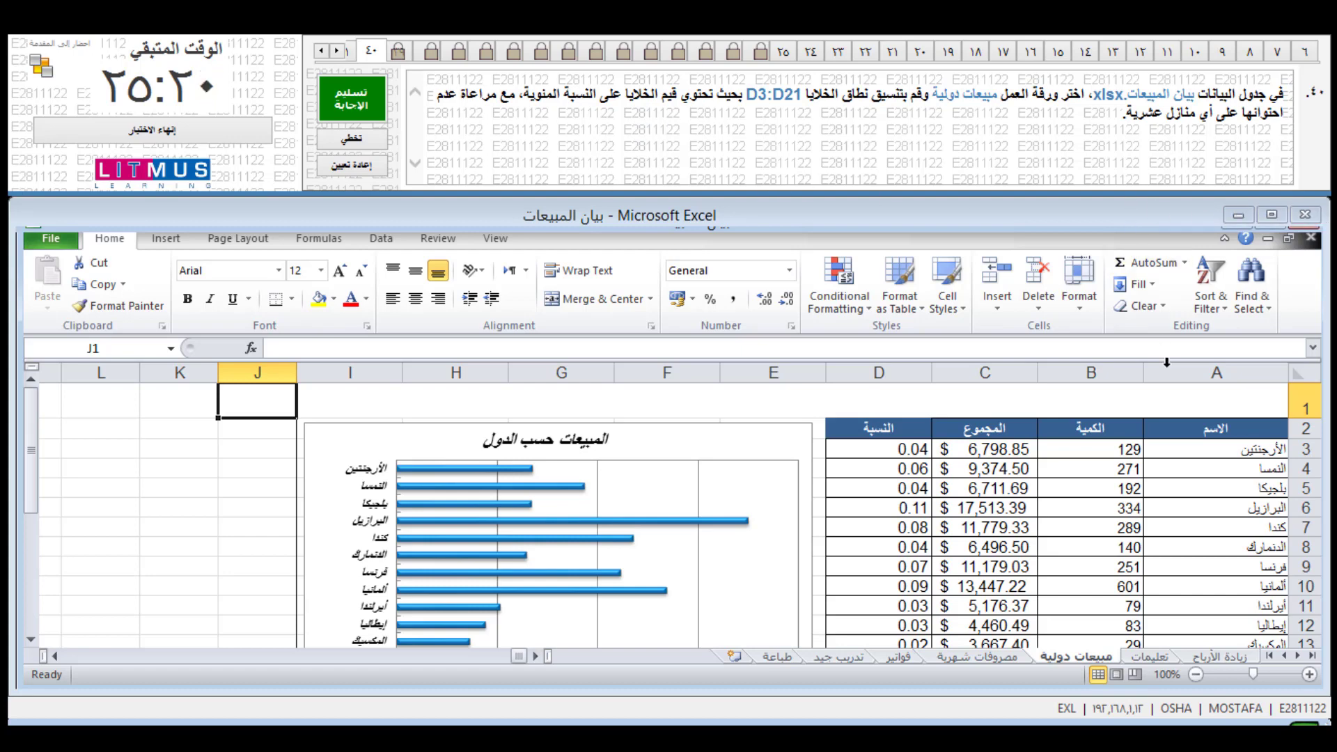
Step: Apply Percent Style to D3:D21 so the ratios show as whole percentages, then skip ahead
click(923, 455)
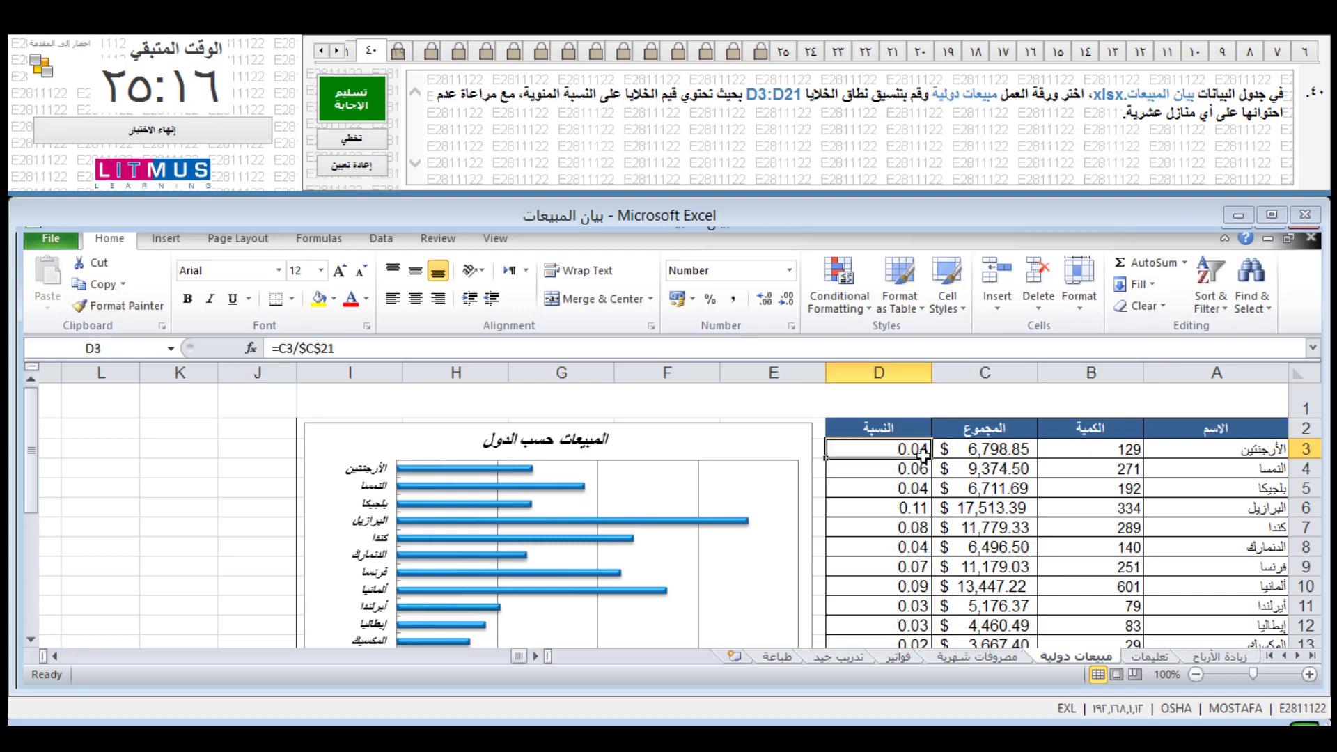
scroll(965, 508, down, 1)
scroll(965, 508, down, 2)
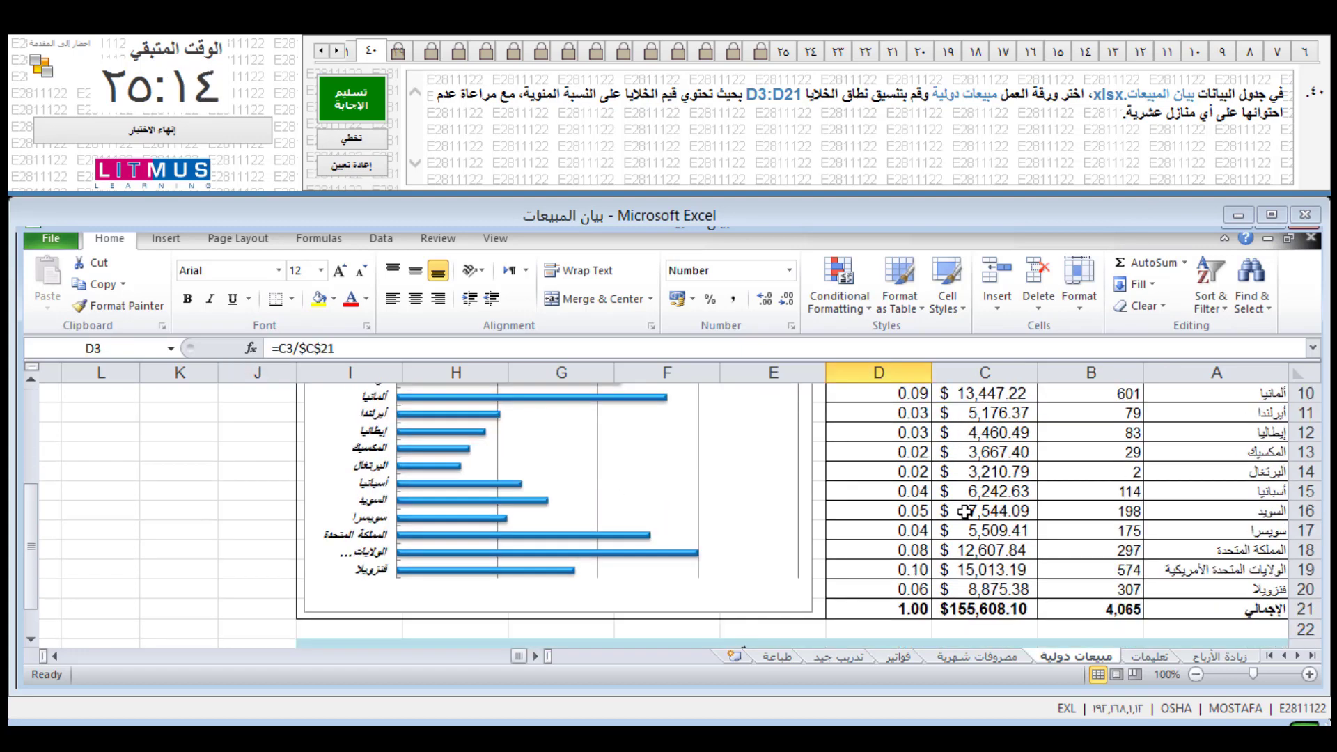
scroll(964, 630, down, 1)
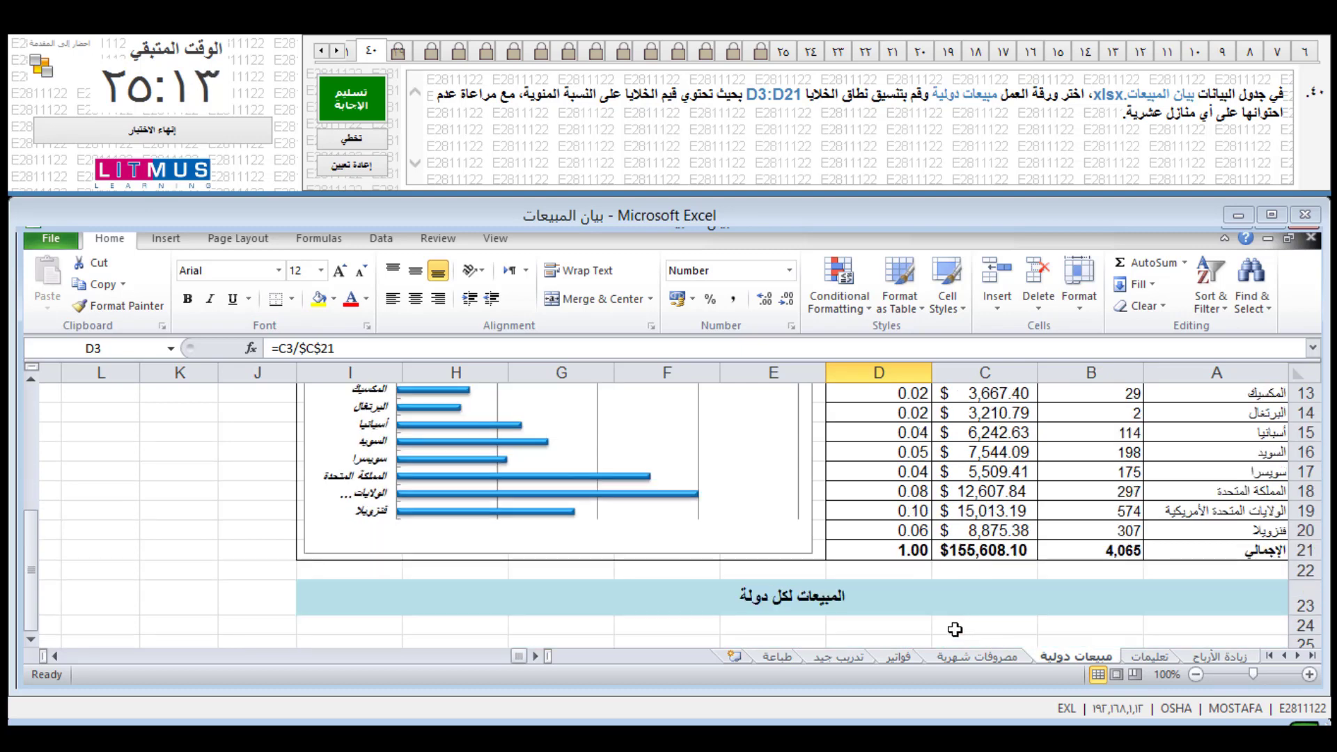
shift+click(905, 551)
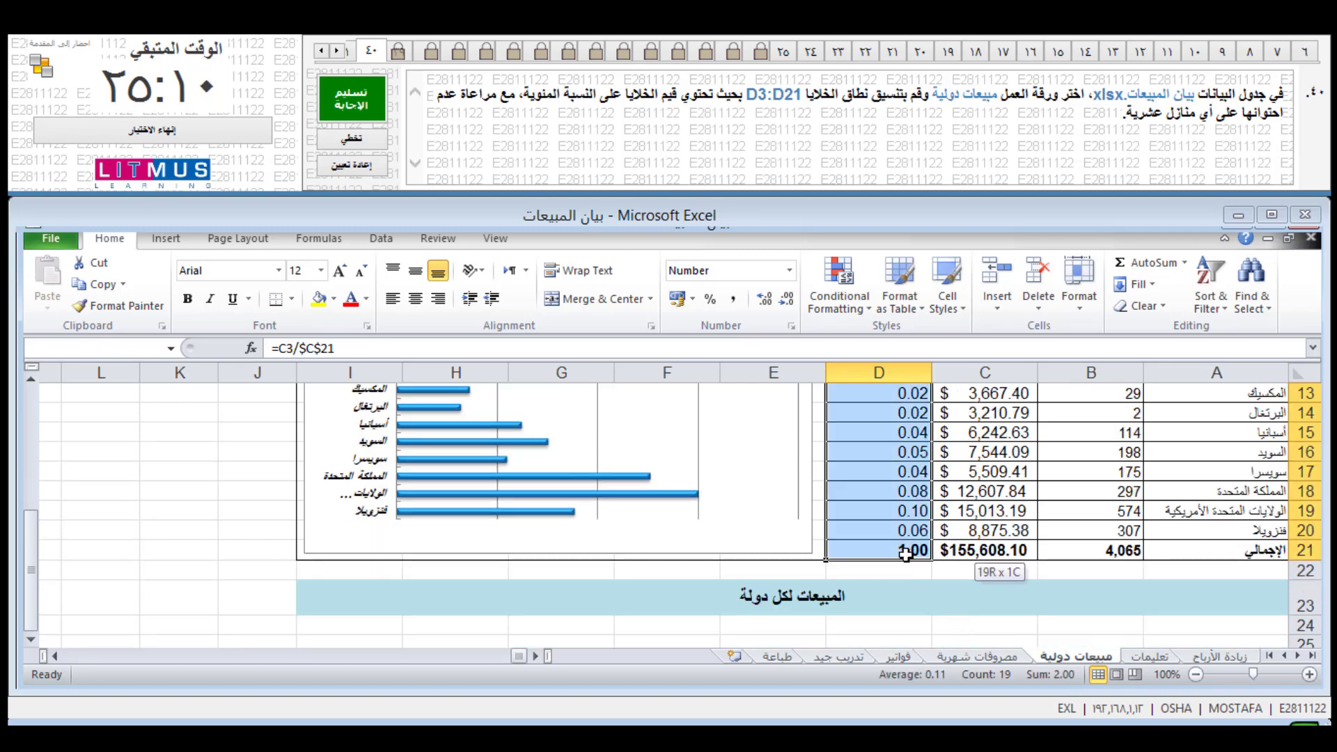
drag(905, 552, 905, 552)
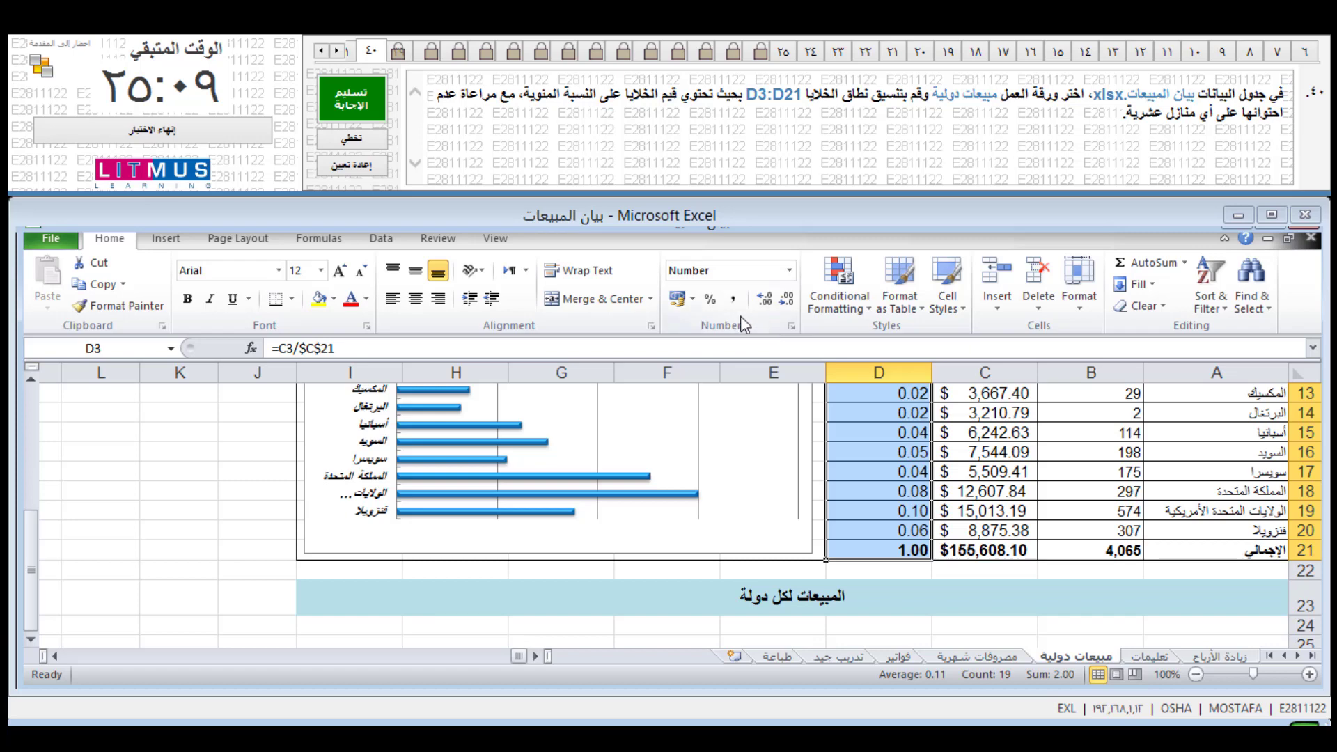
click(710, 298)
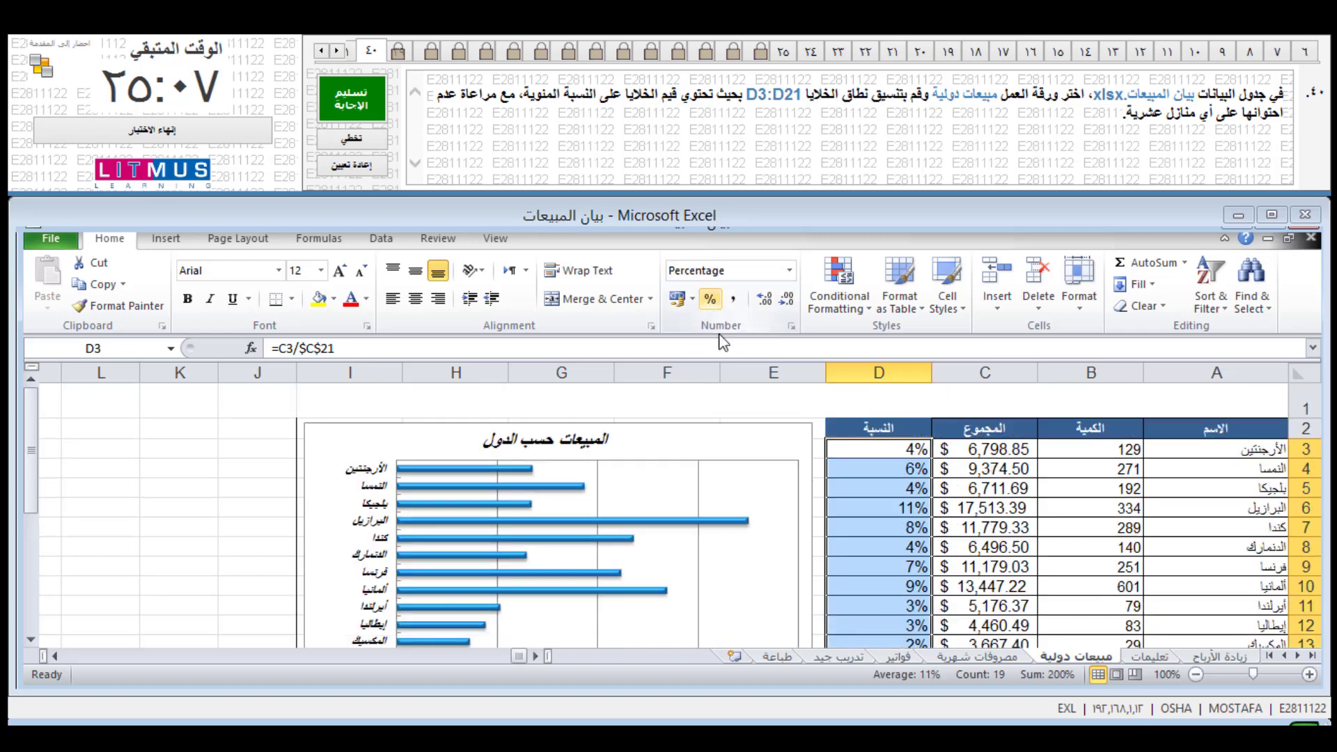
click(160, 485)
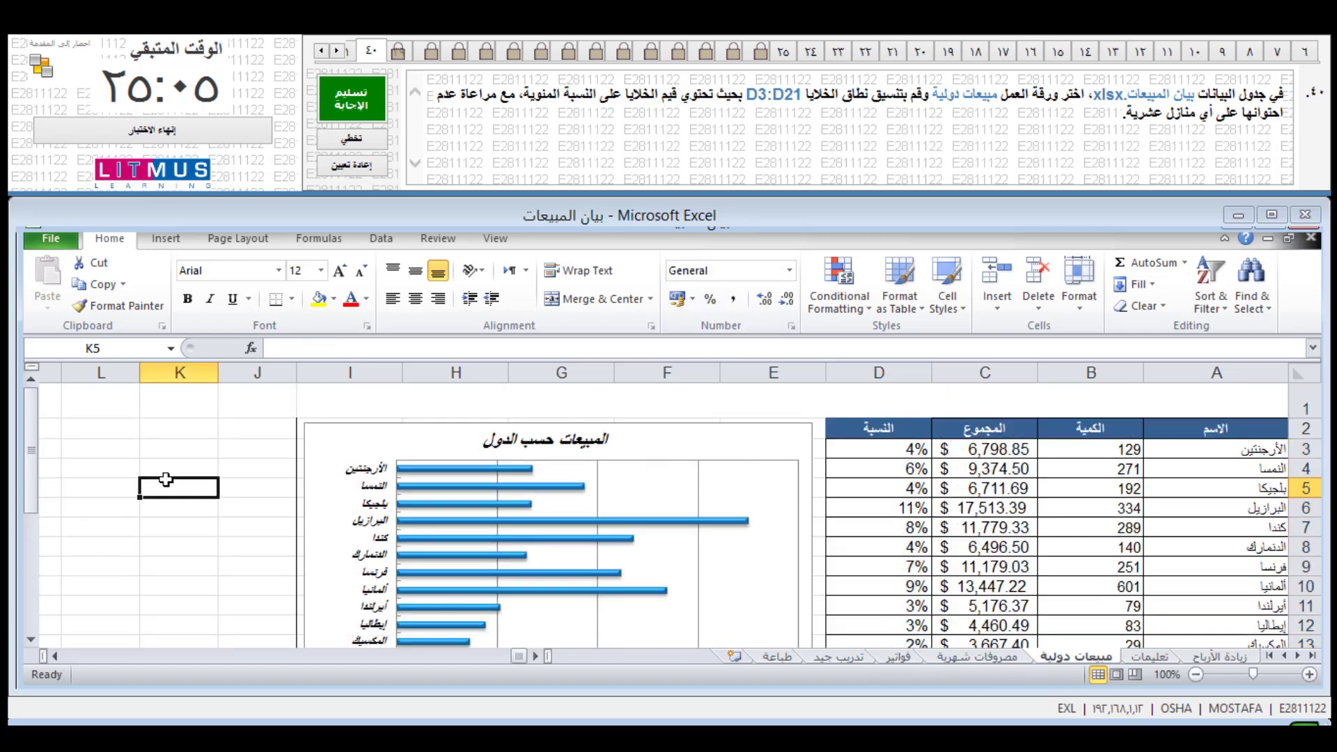
click(356, 144)
click(716, 462)
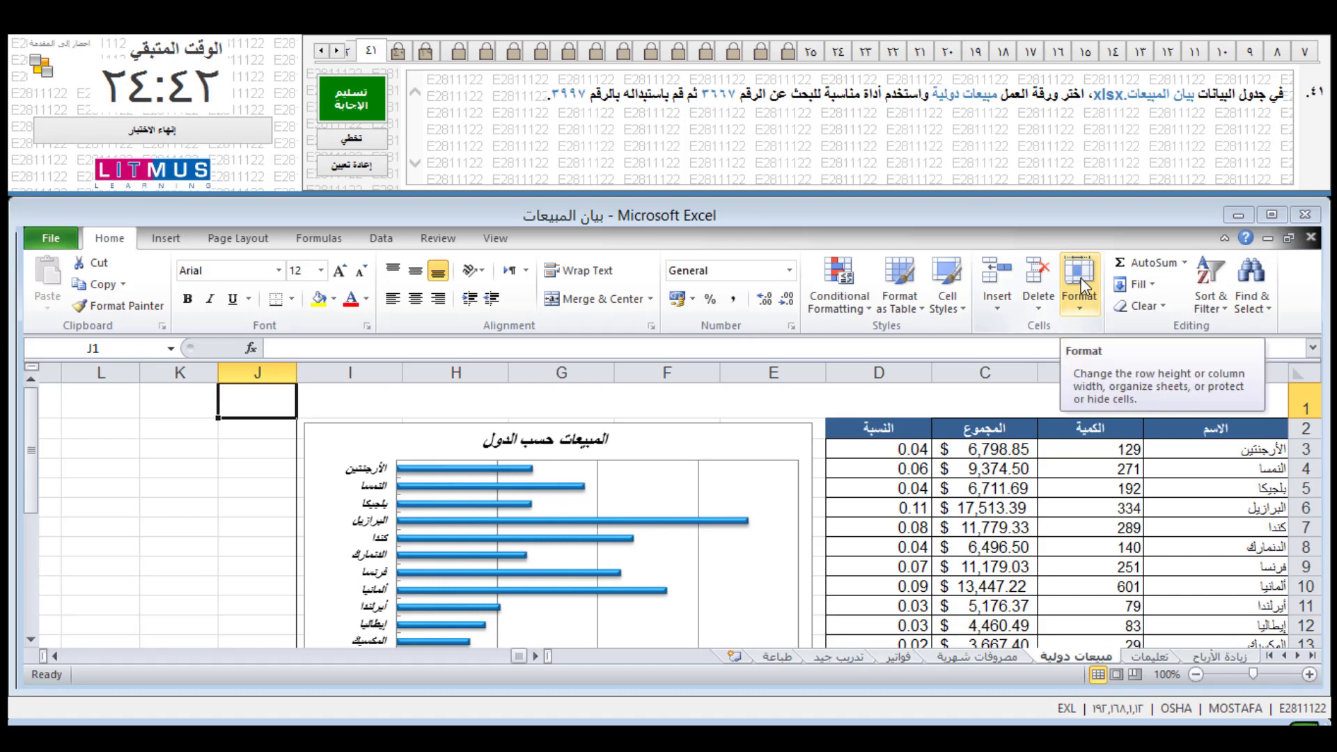
Step: Use Find and Replace to change 3667 to 3997 in C13, then submit
click(1260, 315)
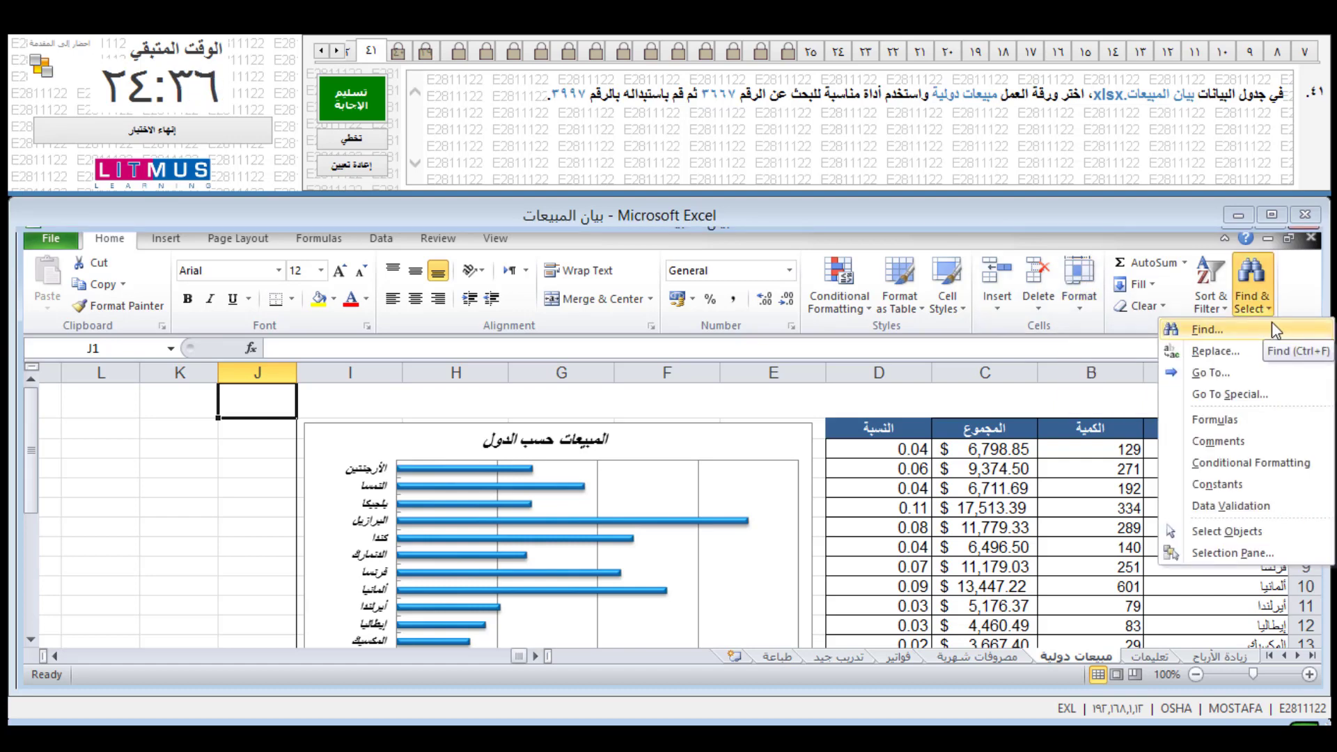
click(1226, 351)
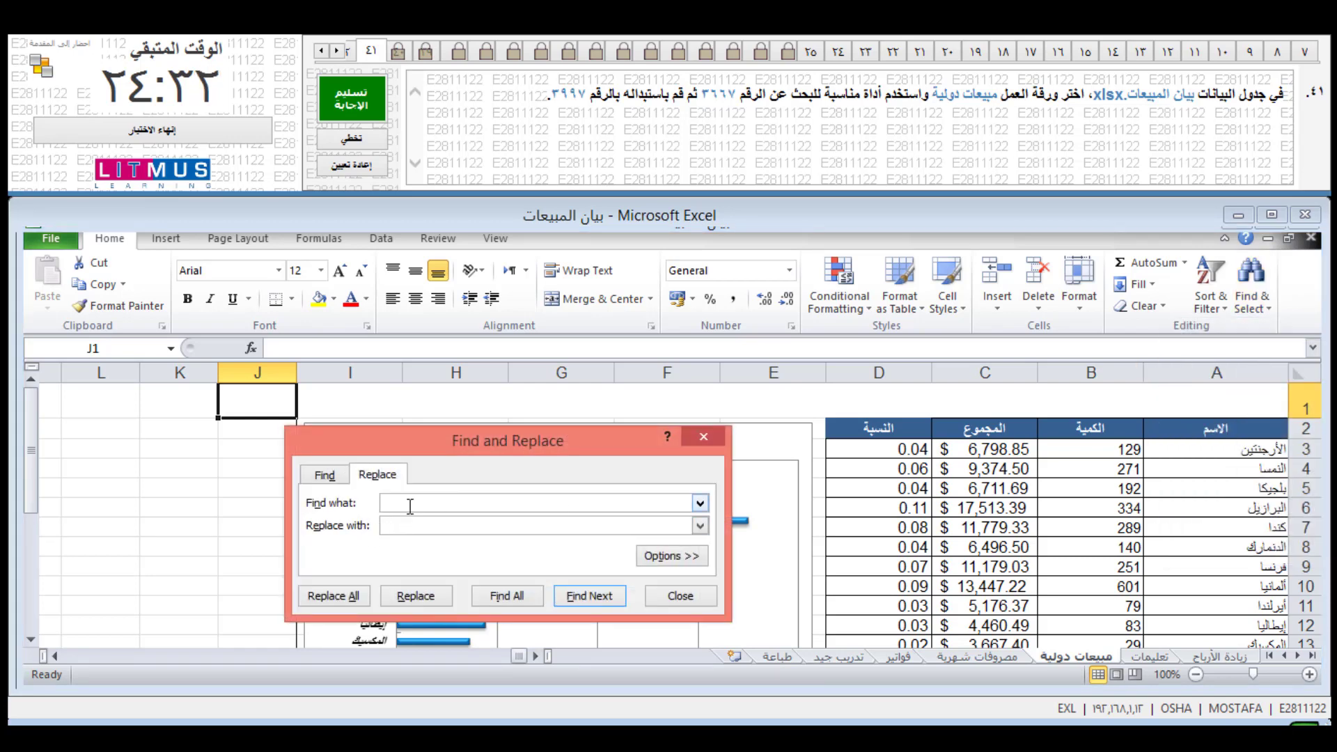
text(366)
text(7)
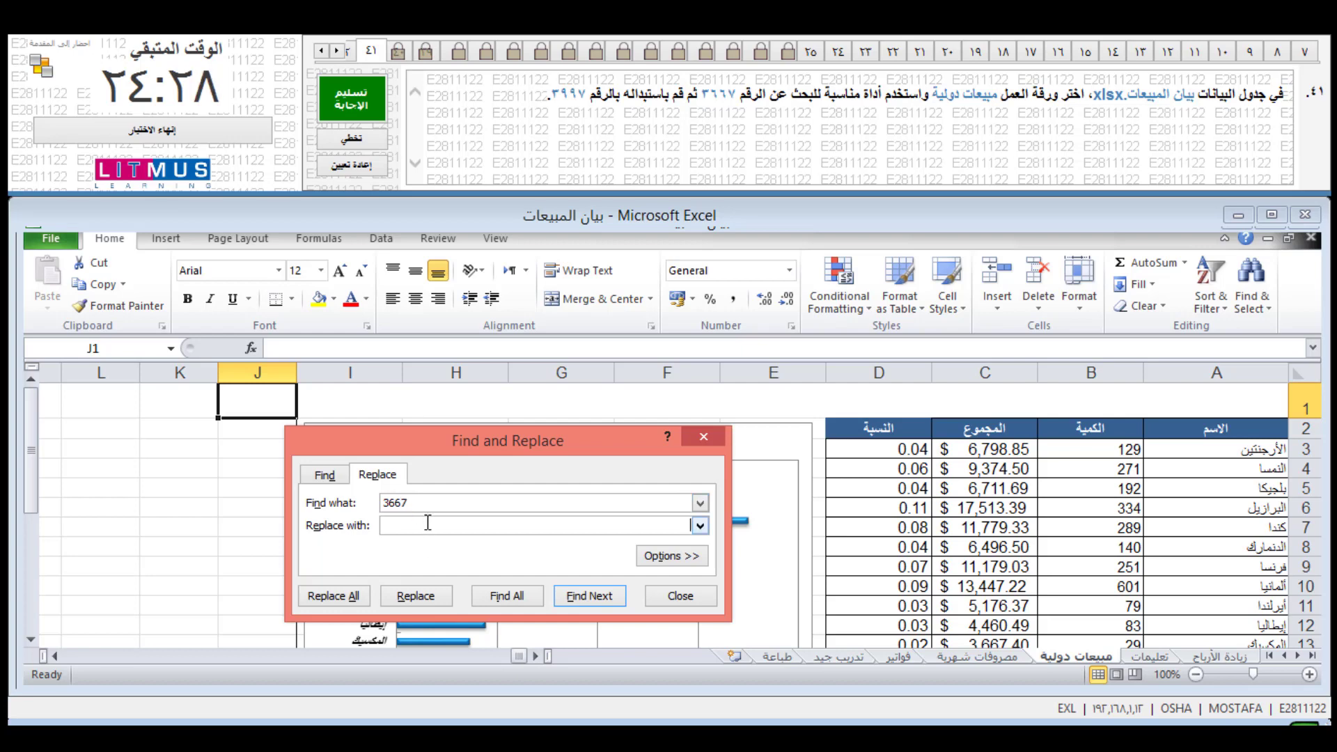
text(99)
key(BackSpace)
text(399)
text(7)
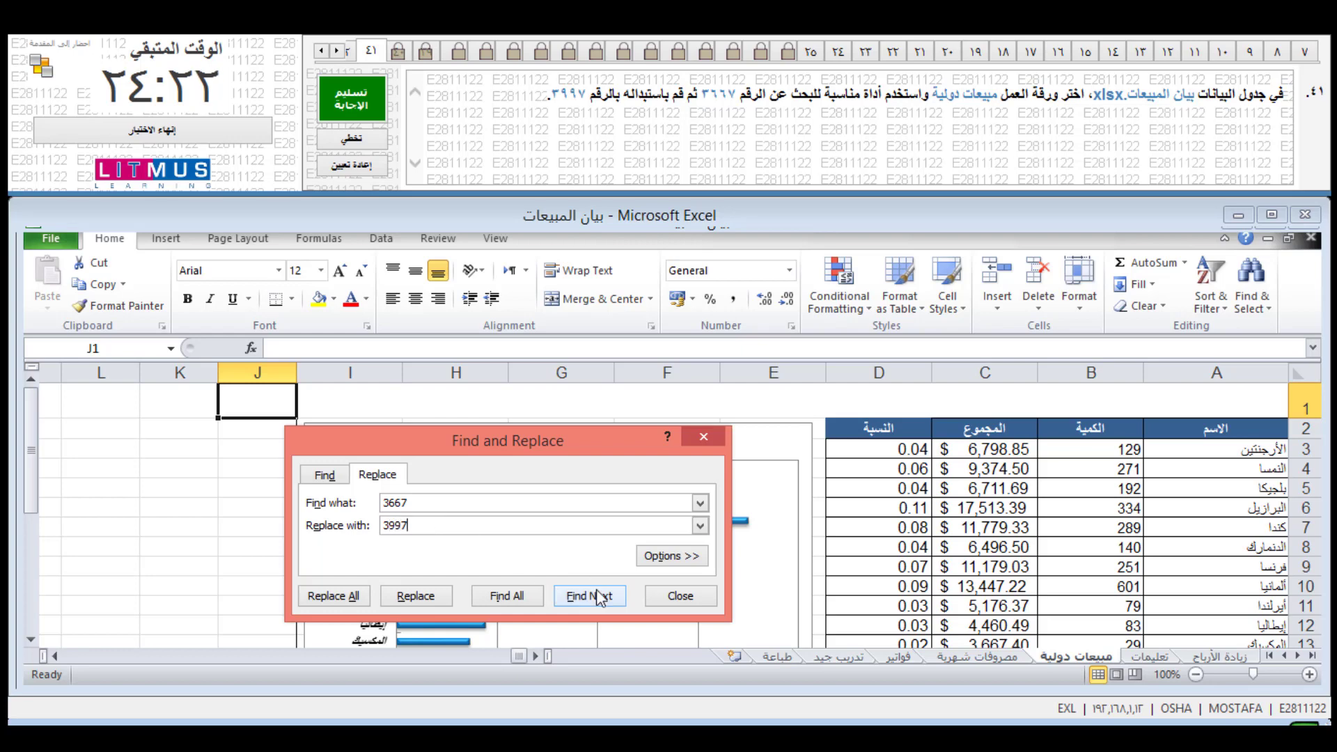
click(589, 596)
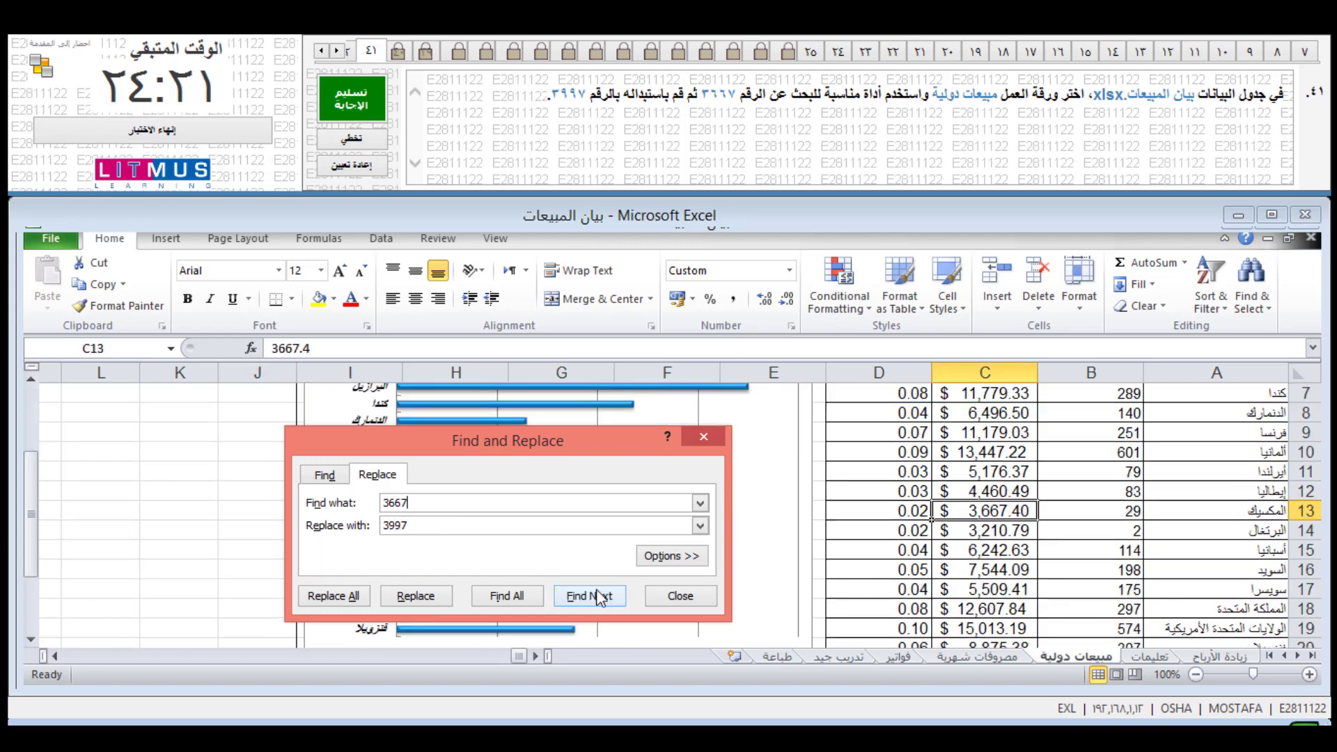
click(443, 602)
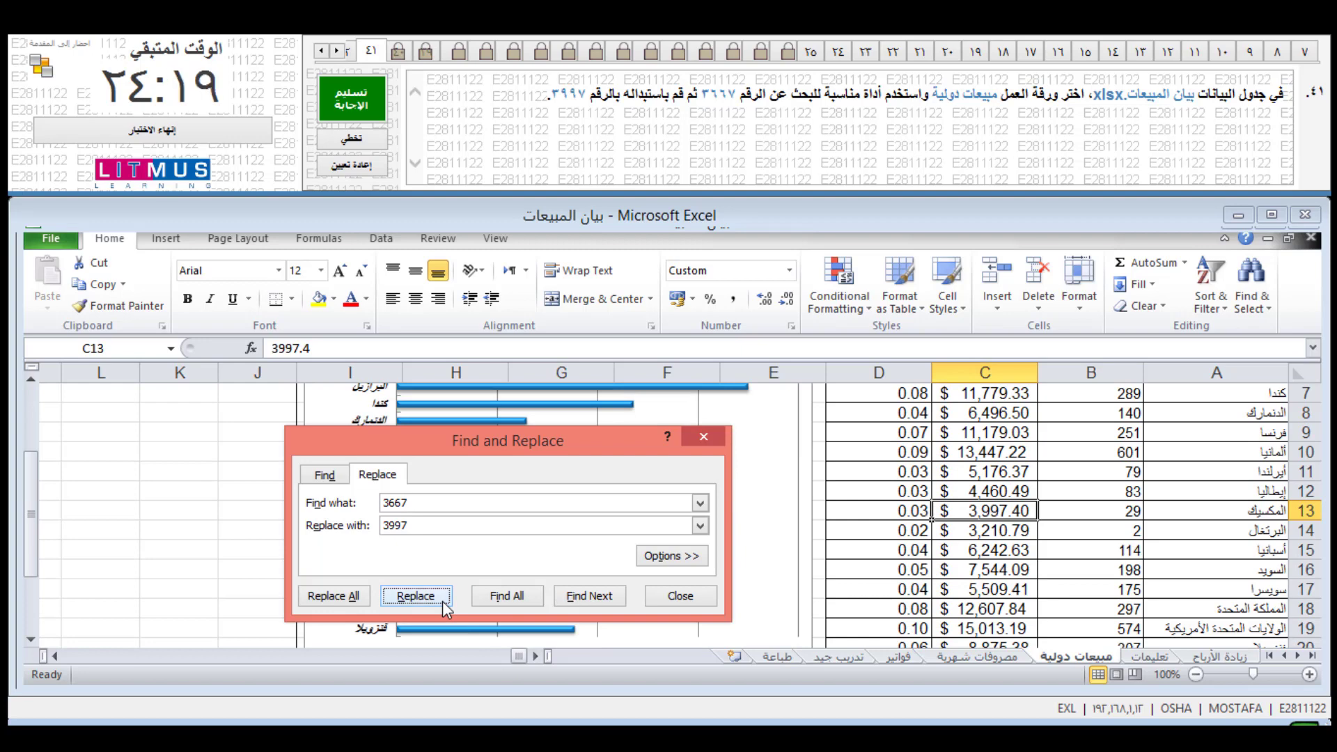
click(670, 596)
click(352, 99)
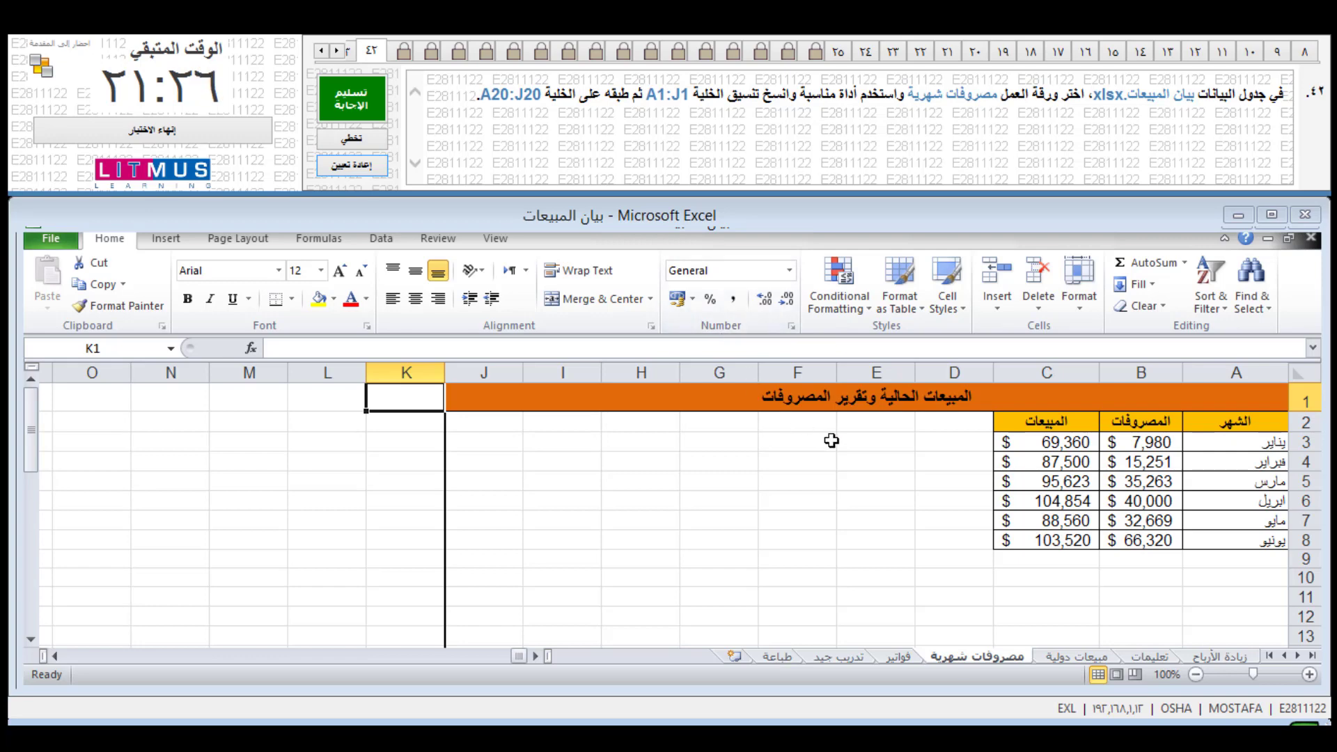
Step: Copy the A1:J1 title formatting onto A20:J20 with Format Painter and submit the answer
click(822, 399)
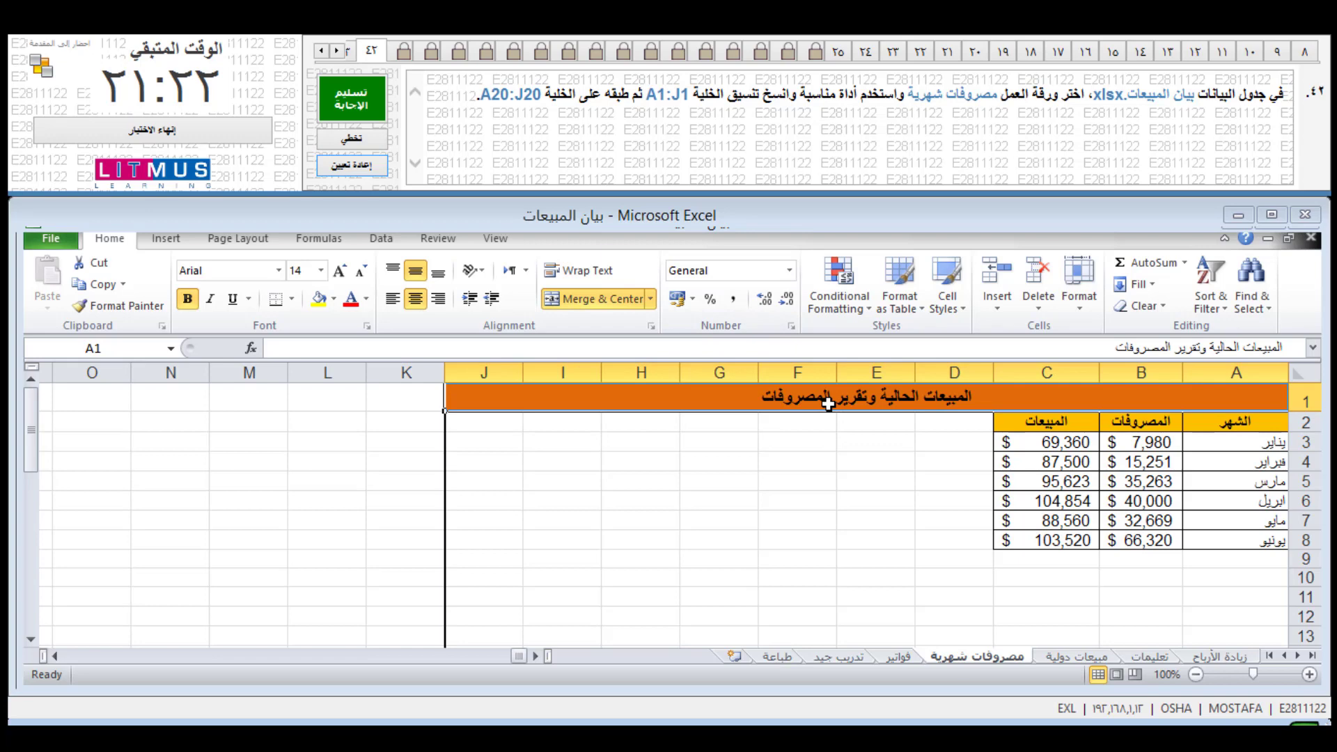
click(118, 306)
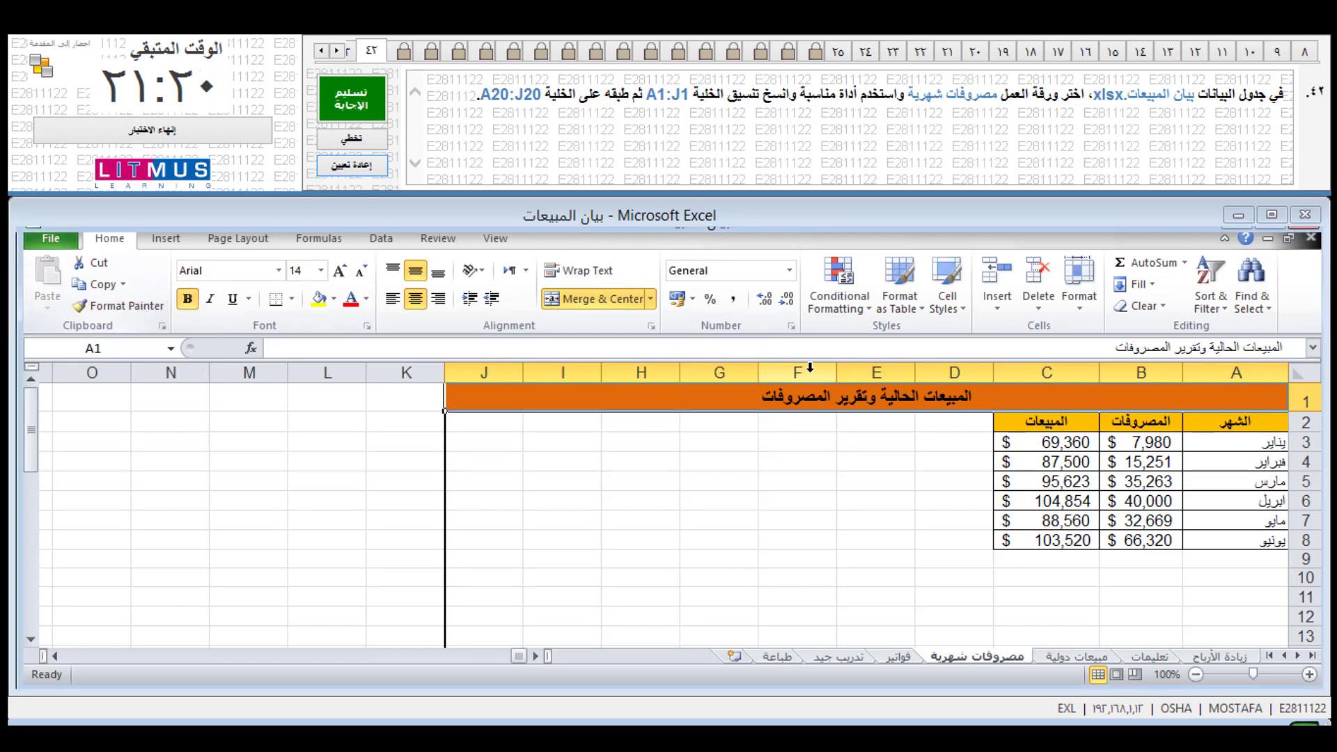
click(118, 306)
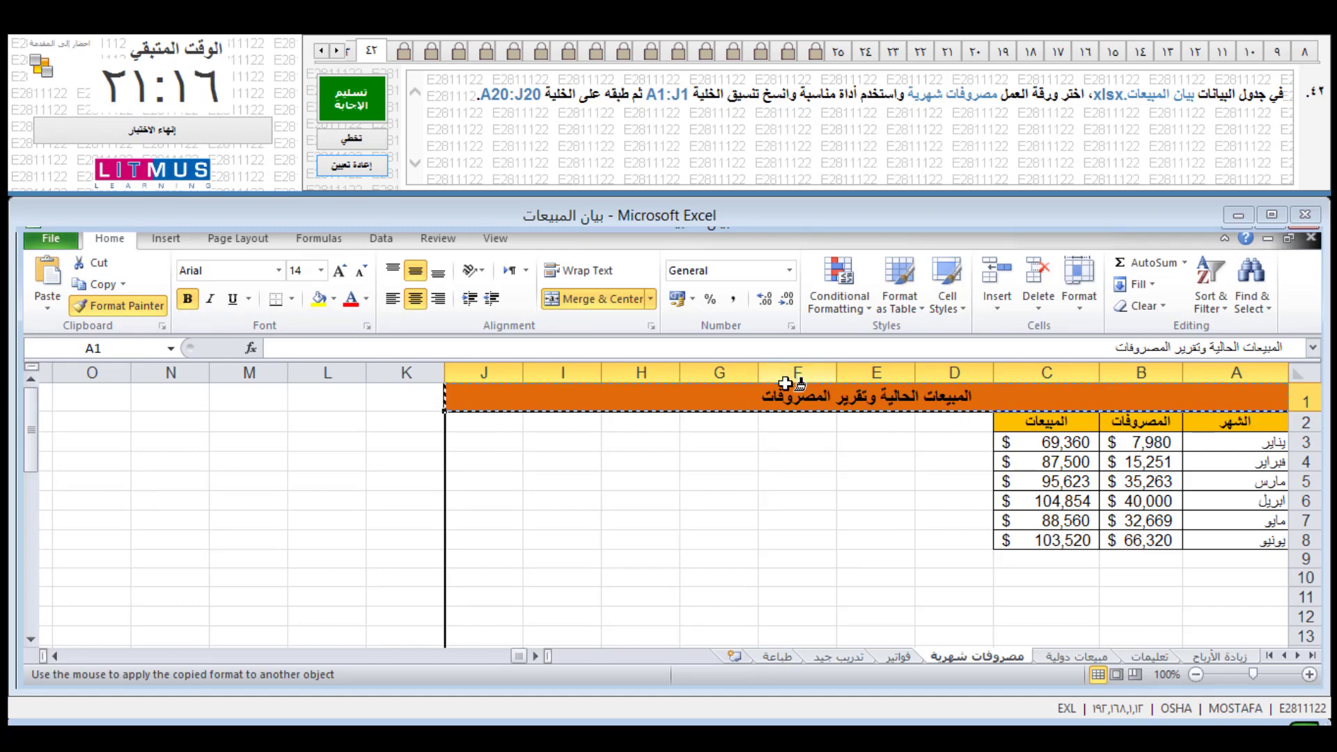
scroll(829, 411, down, 3)
scroll(829, 411, down, 2)
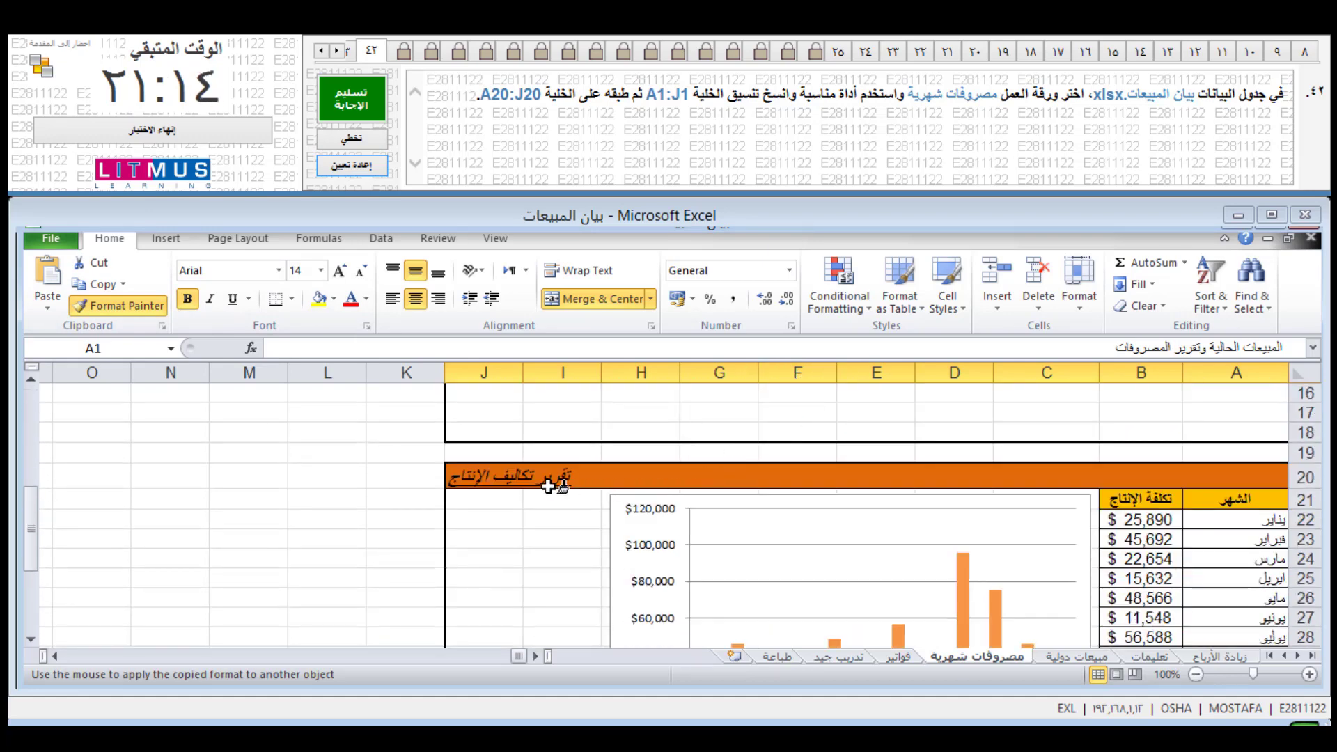
click(726, 478)
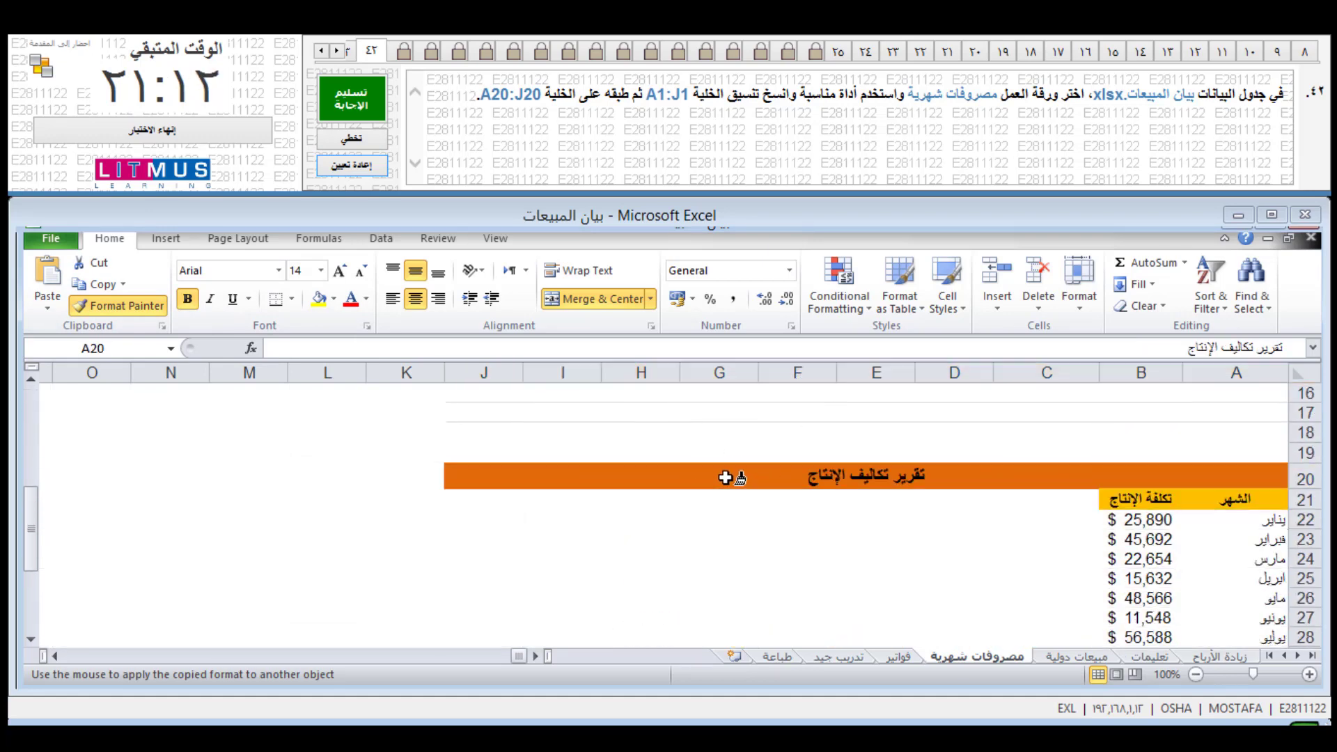
click(382, 493)
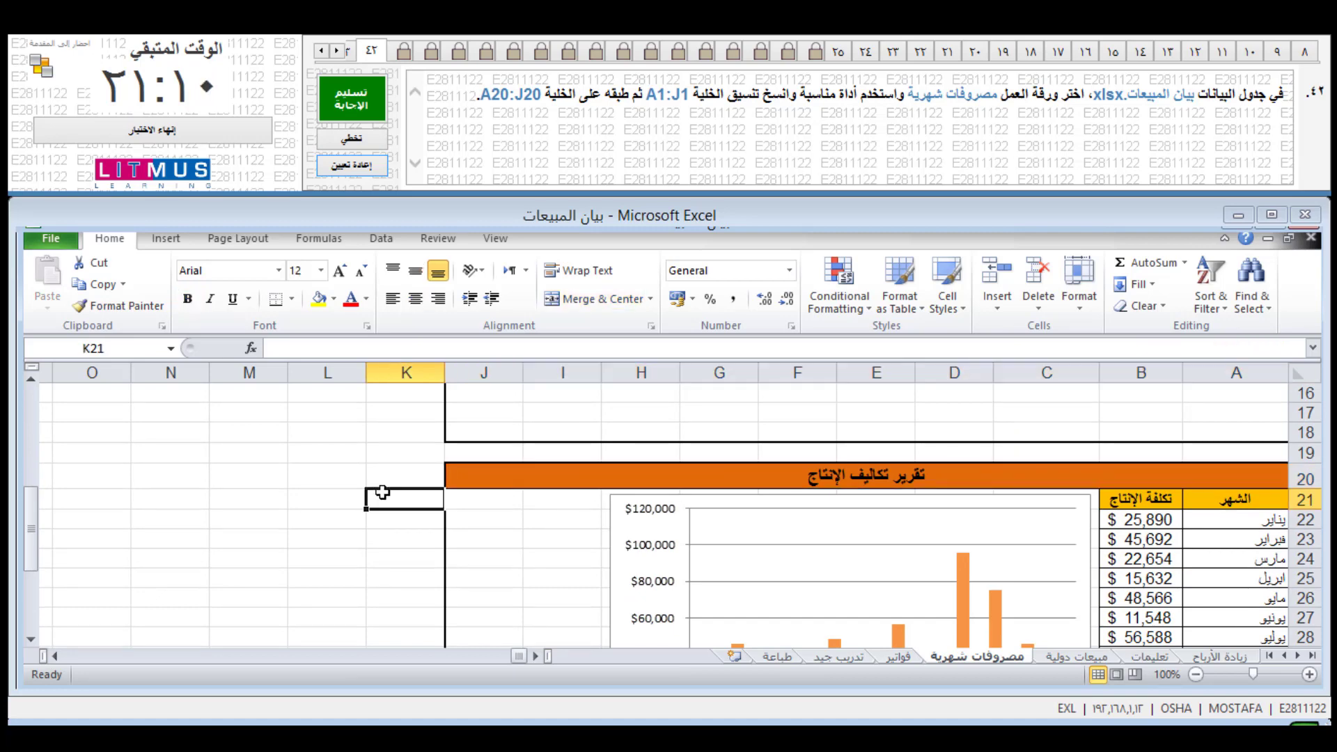
click(351, 97)
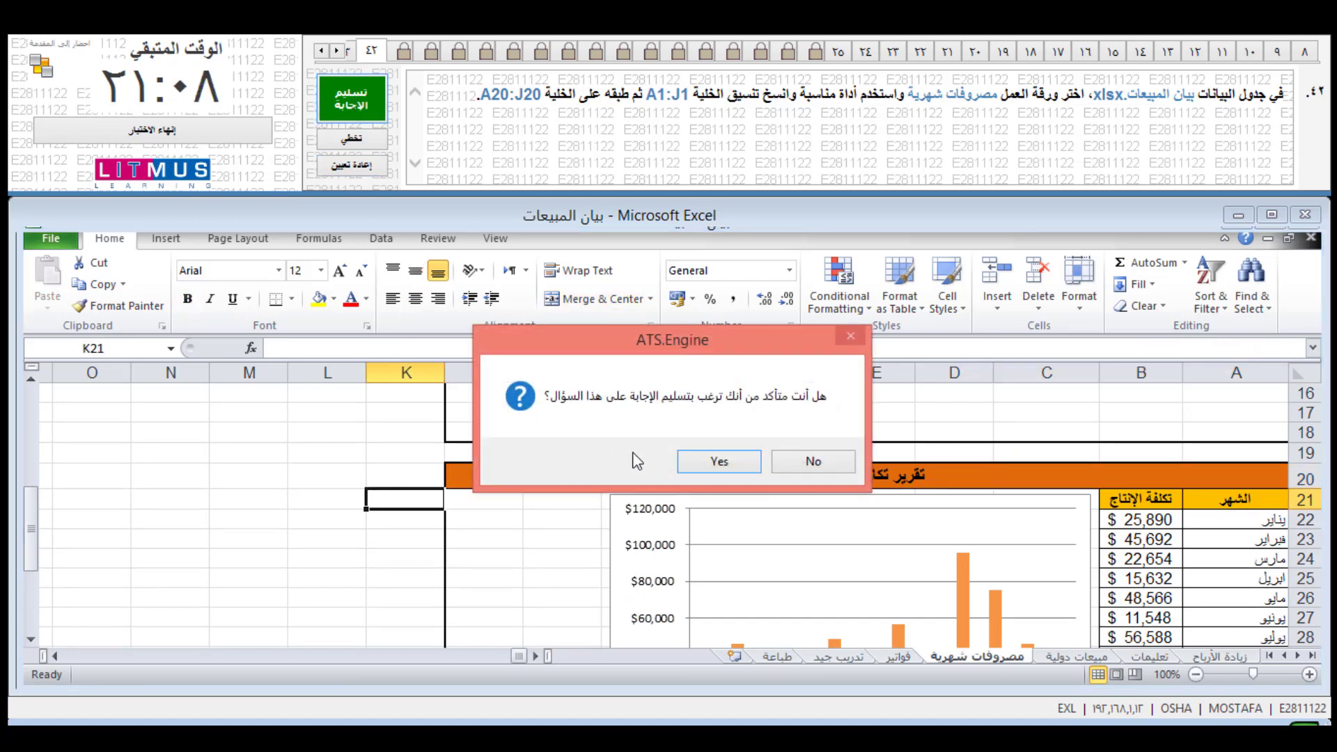
click(698, 465)
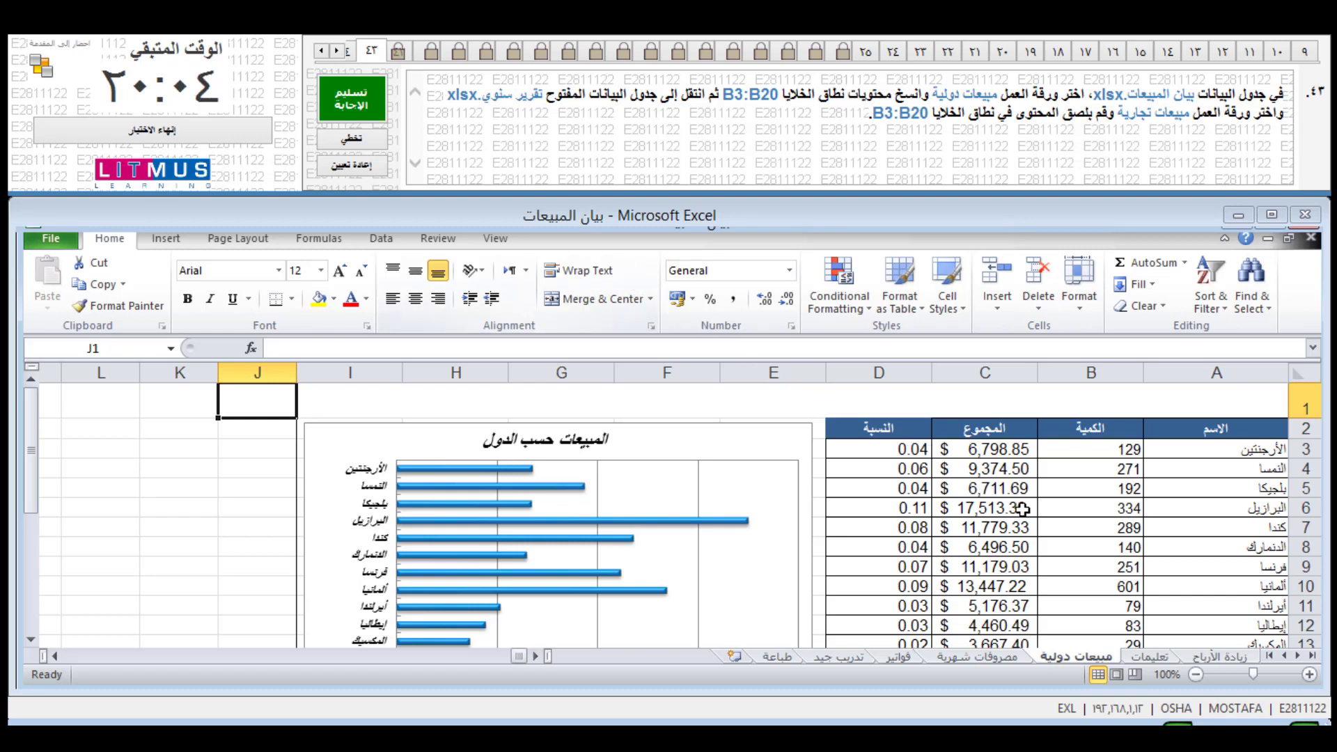
Step: Copy the quantities in B3:B20 on the مبيعات دولية sheet
scroll(1055, 568, down, 1)
scroll(1061, 556, up, 1)
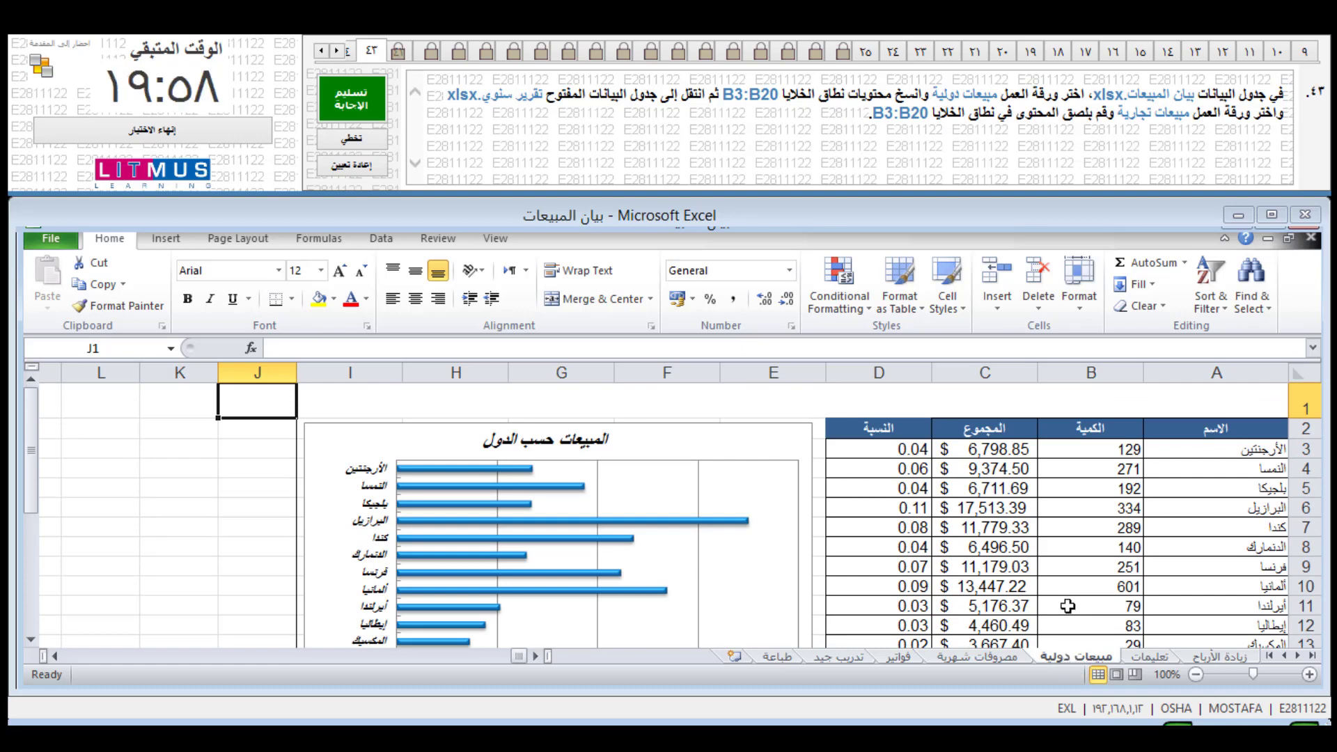
click(1085, 449)
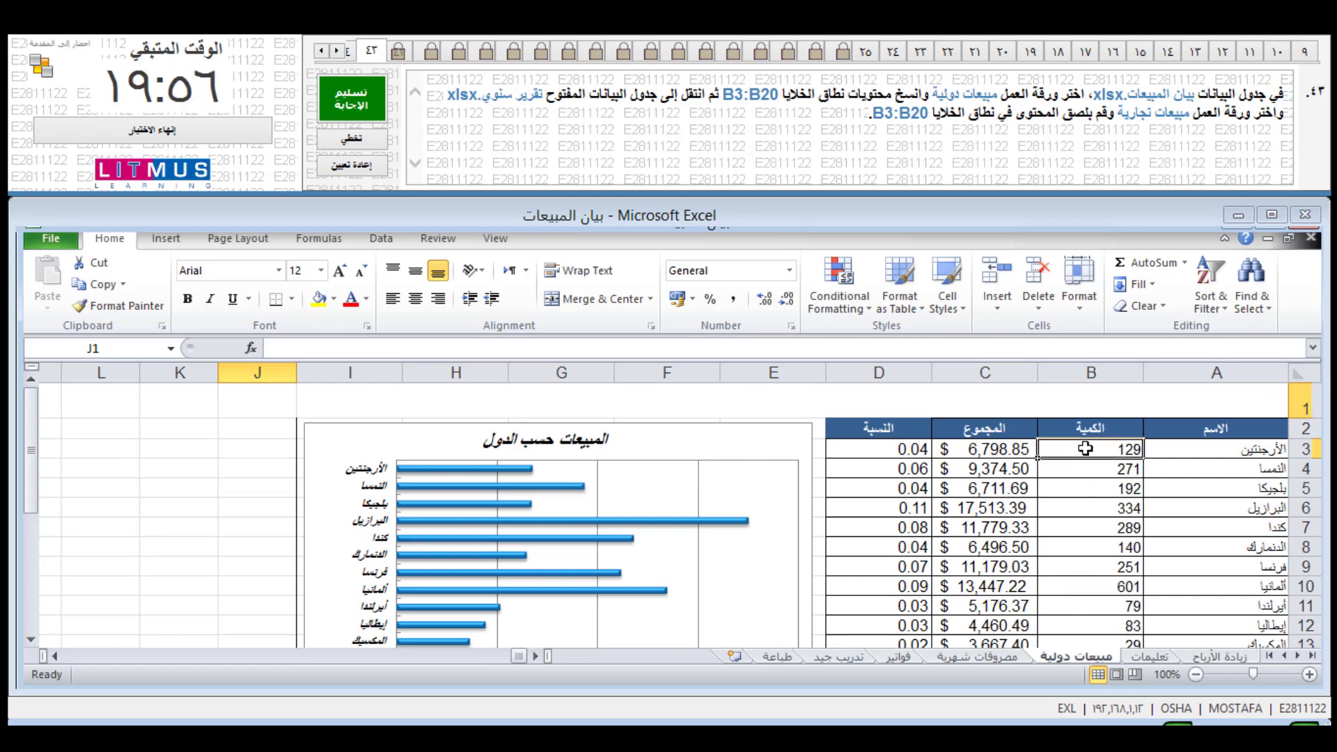
scroll(1094, 494, down, 1)
scroll(1094, 498, down, 1)
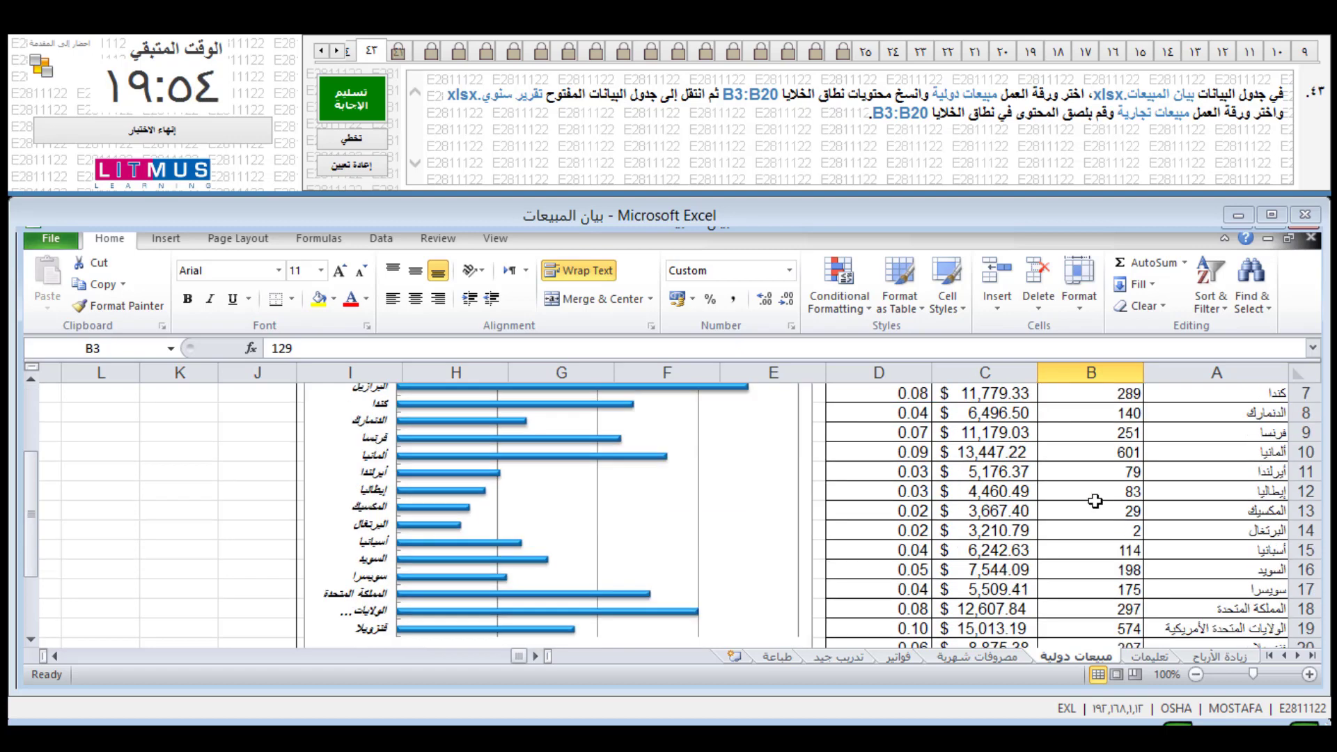
scroll(1095, 502, down, 1)
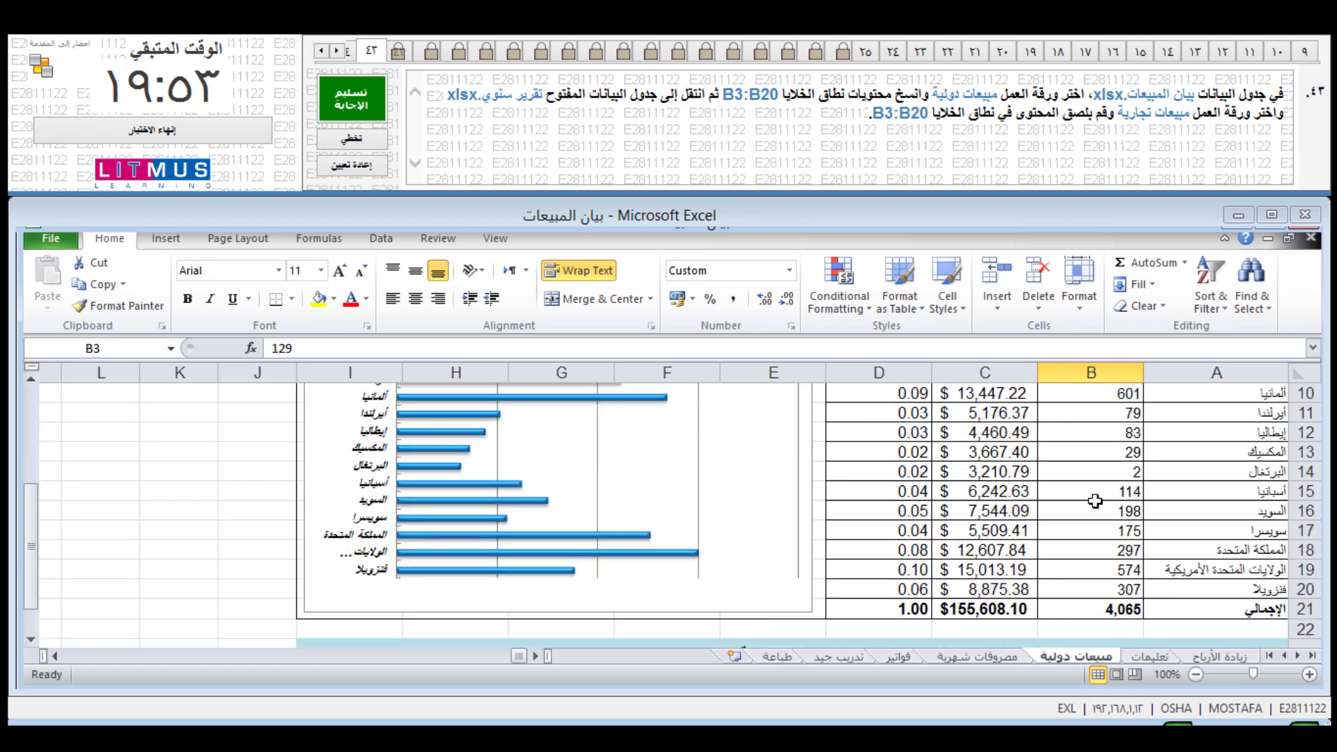
shift+click(1109, 593)
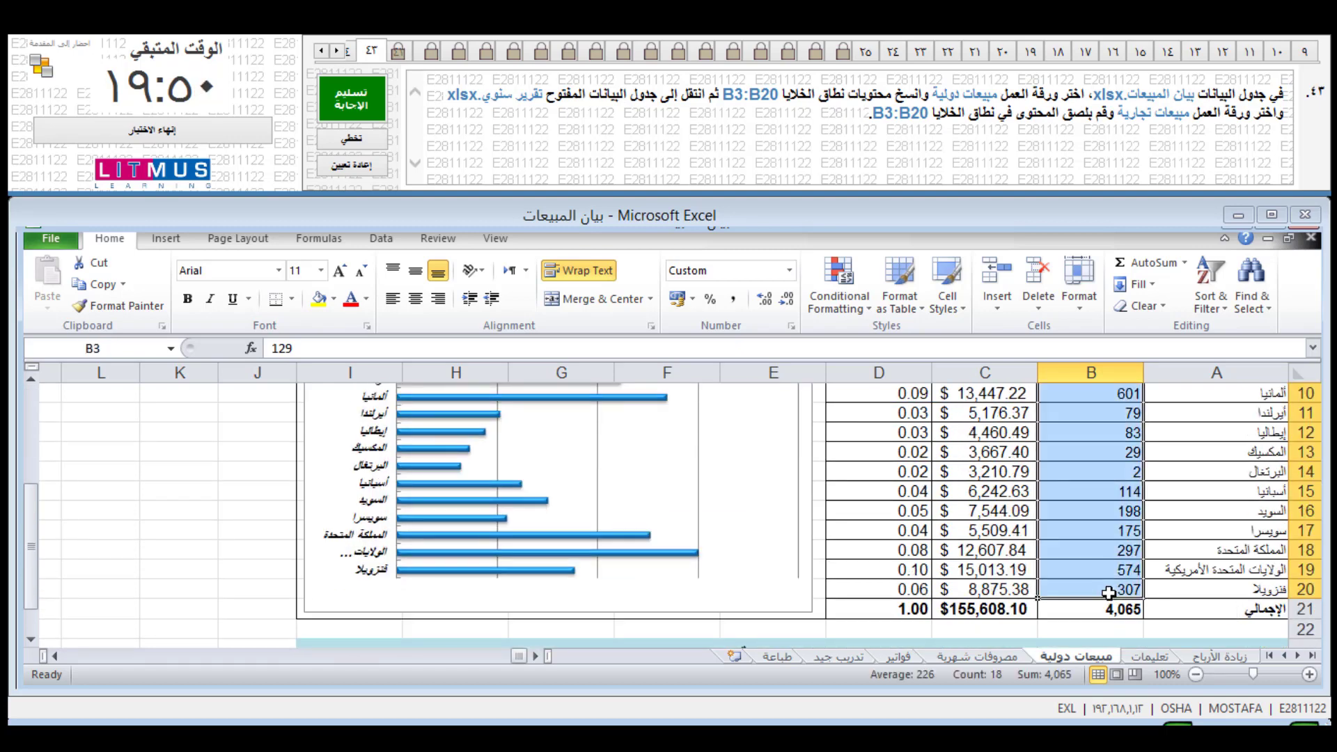
click(103, 286)
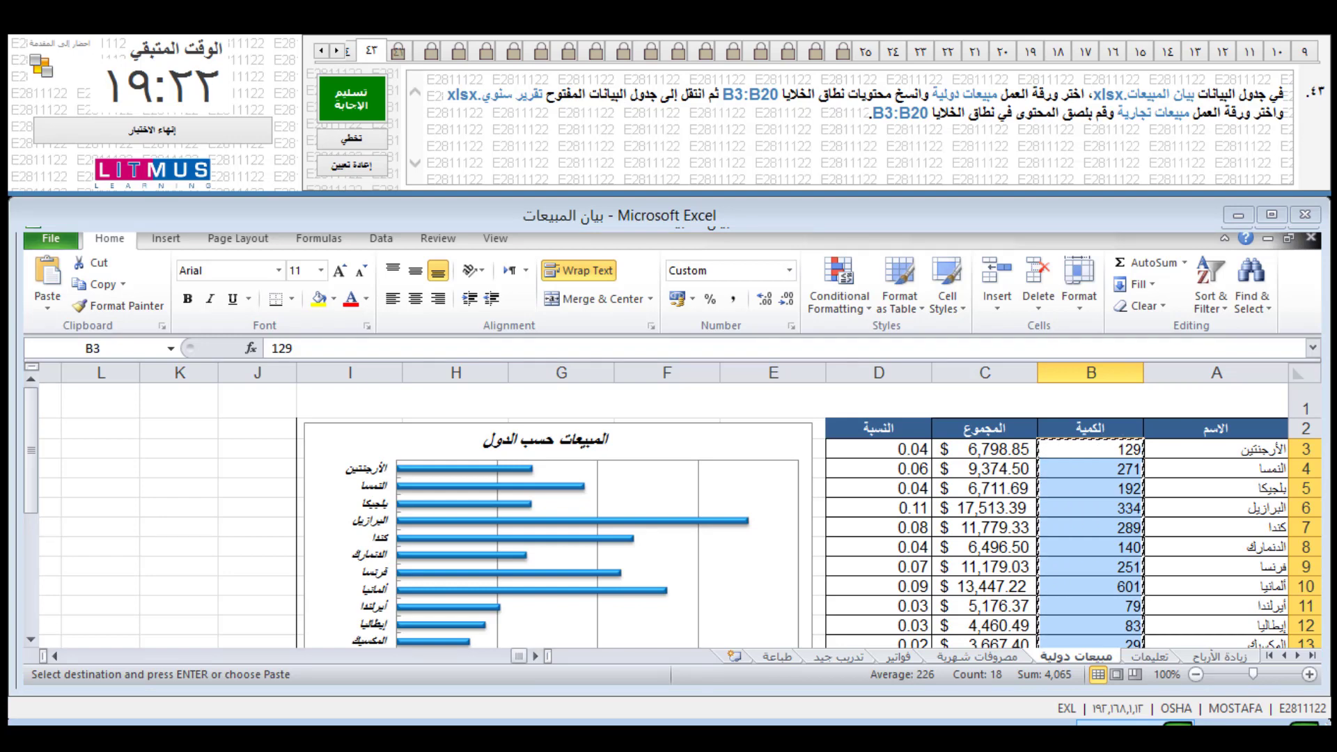
Step: Paste them at B3 in the تقرير سنوي workbook and submit the answer
key(ctrl+Tab)
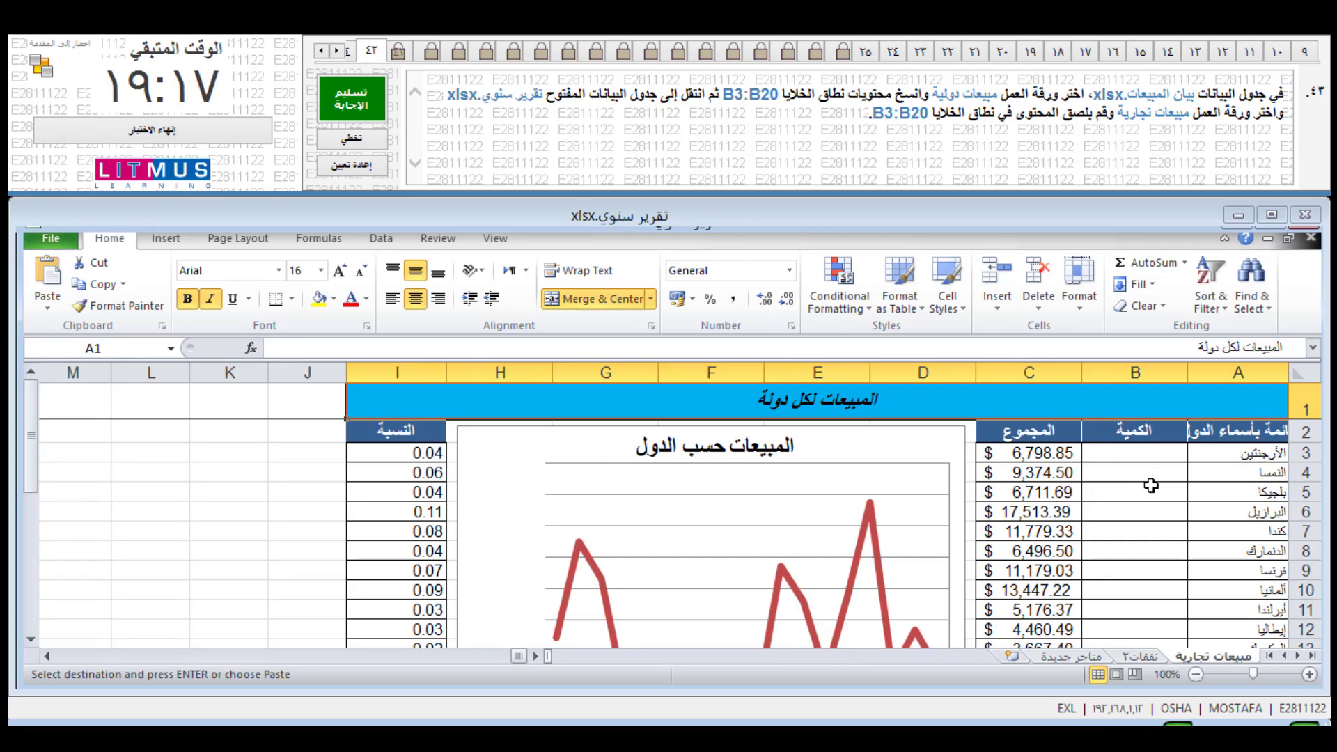
click(1140, 451)
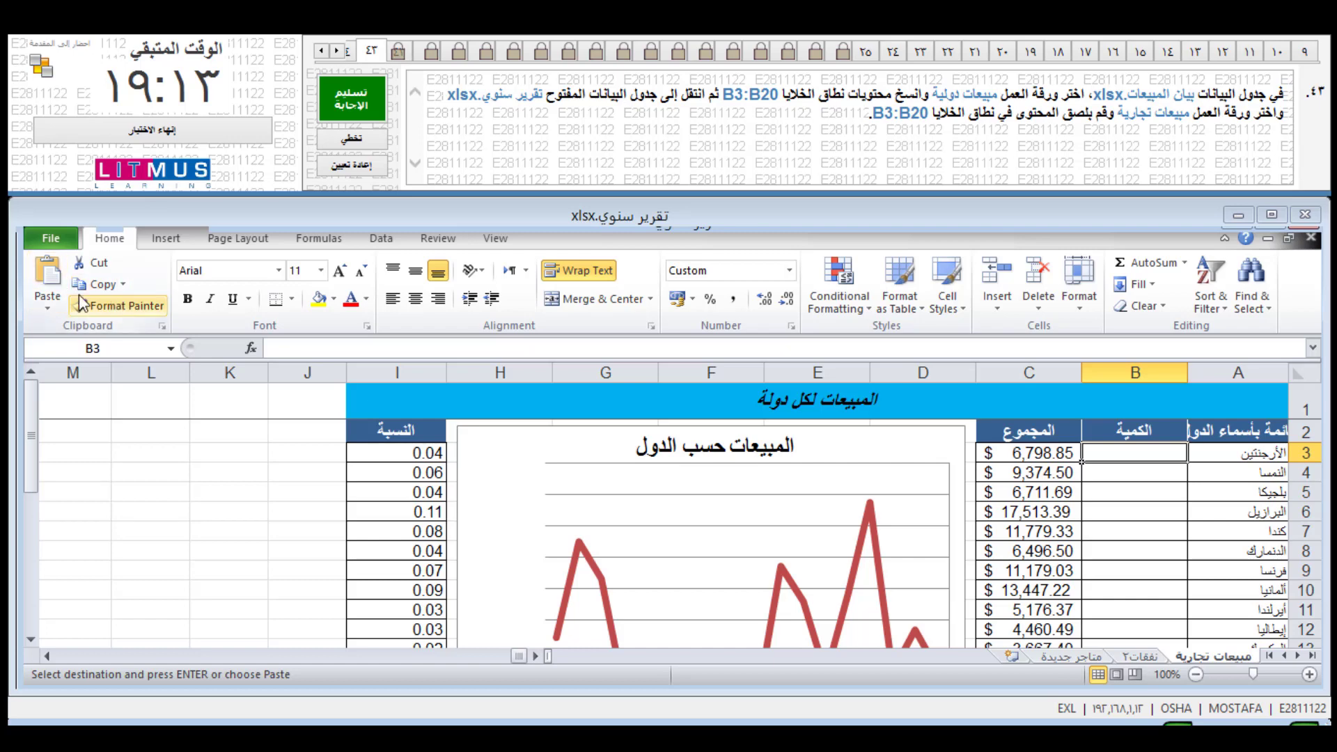
click(47, 275)
click(272, 440)
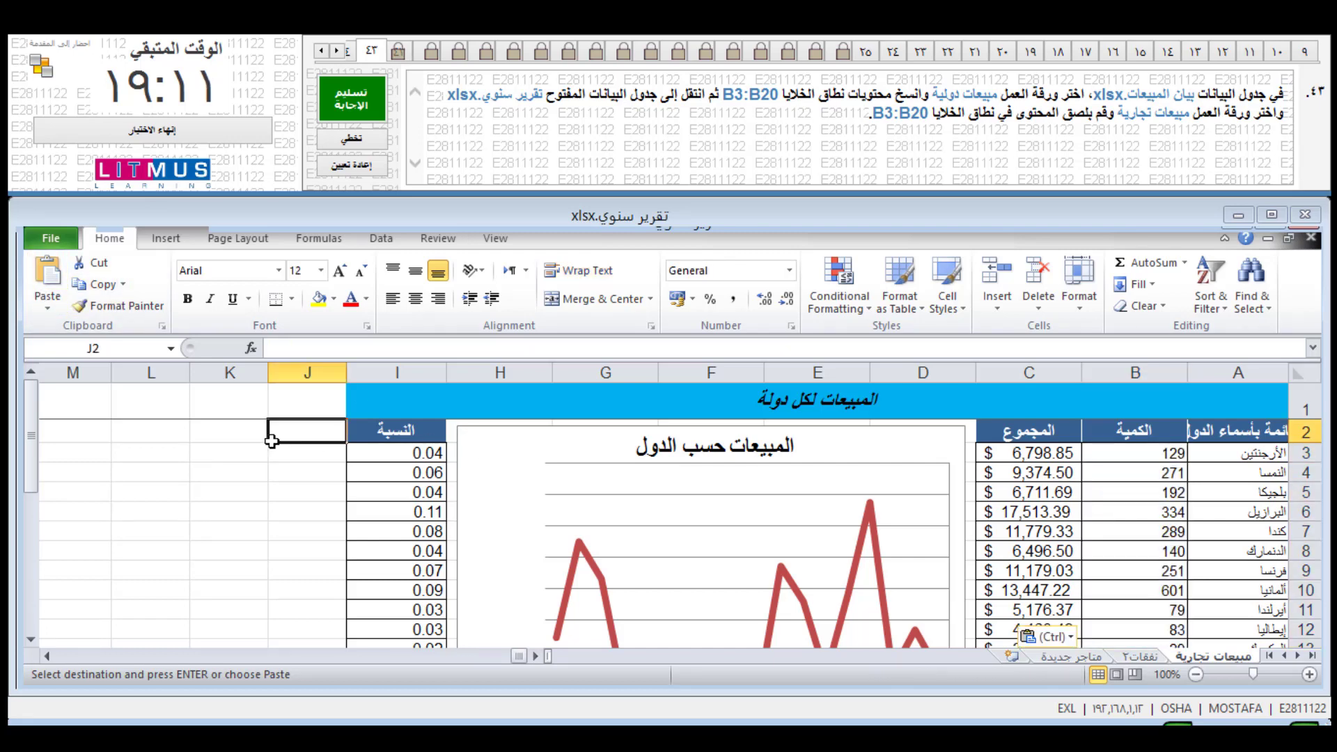
click(351, 98)
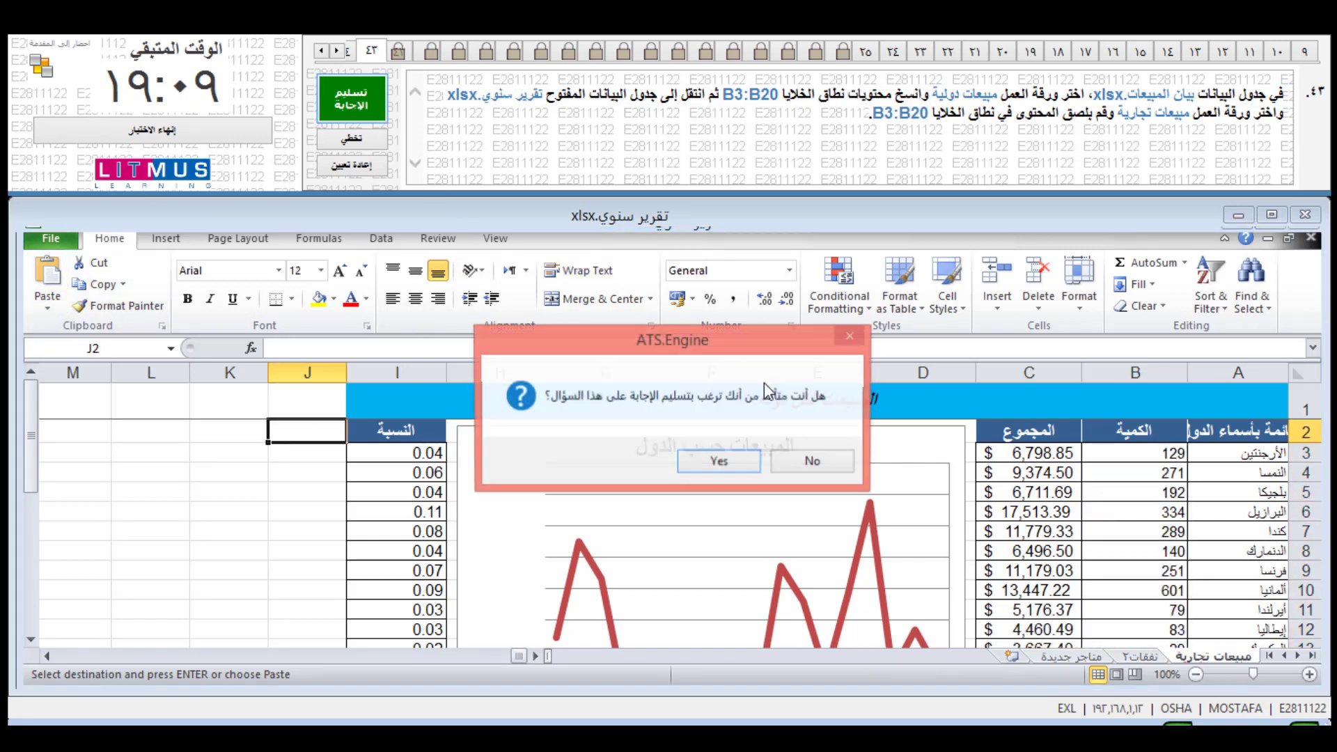
click(725, 469)
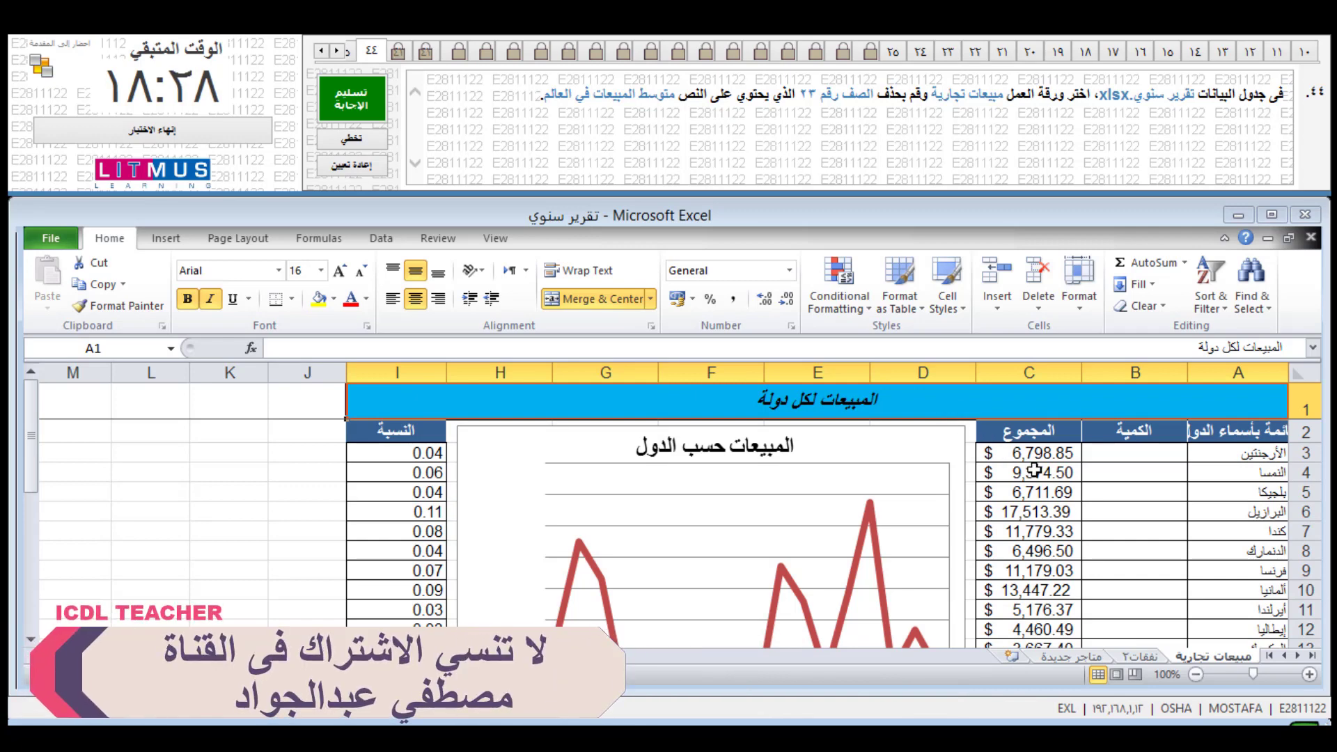
Step: Delete sheet row 23 with the world average sales text and submit the answer
scroll(1041, 498, down, 2)
scroll(1038, 533, down, 2)
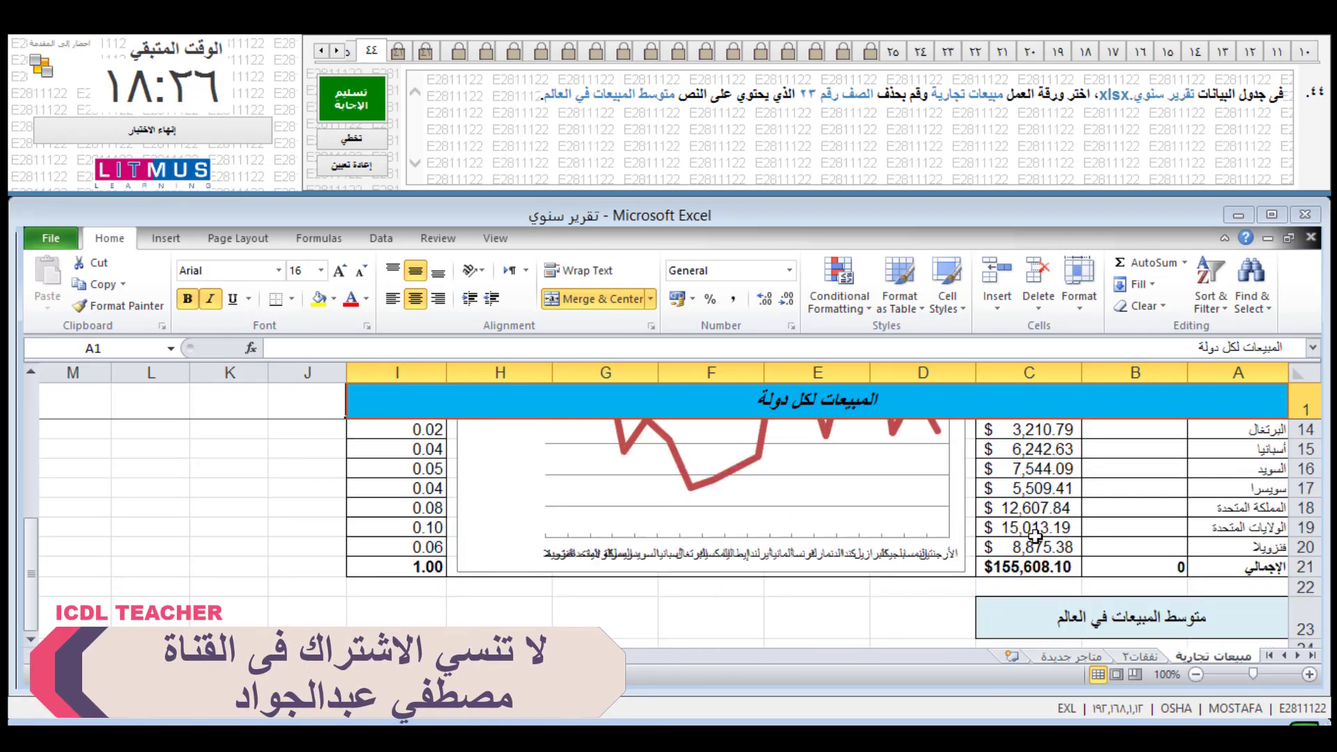
scroll(1056, 581, down, 2)
click(1306, 503)
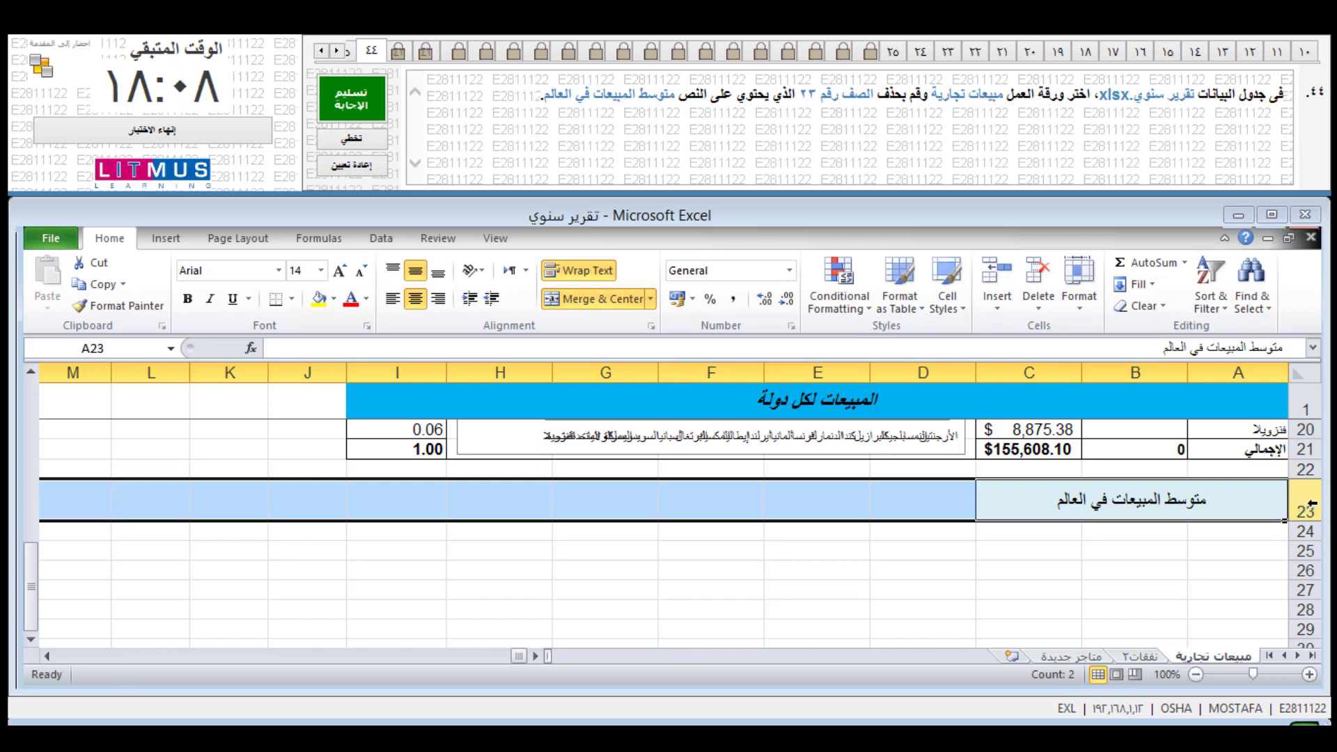
click(1038, 306)
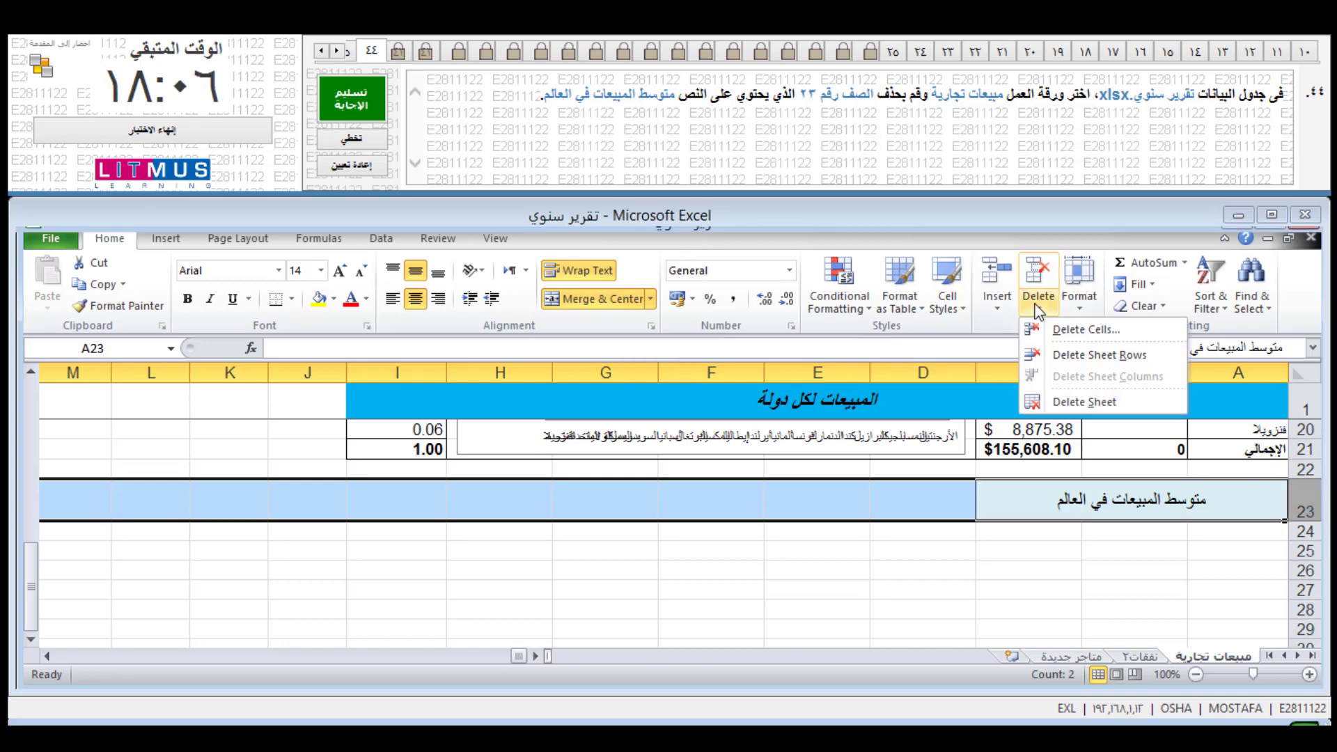
click(1063, 354)
click(1009, 574)
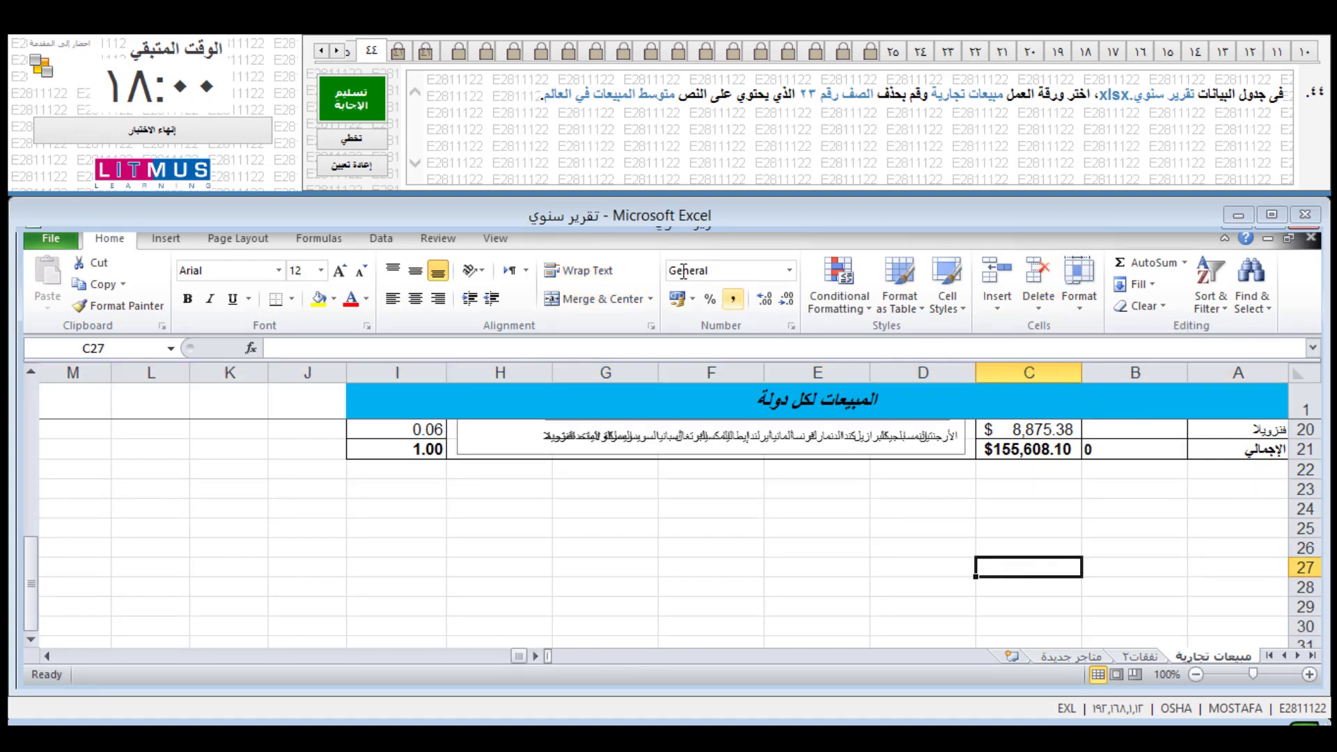
click(359, 105)
click(688, 468)
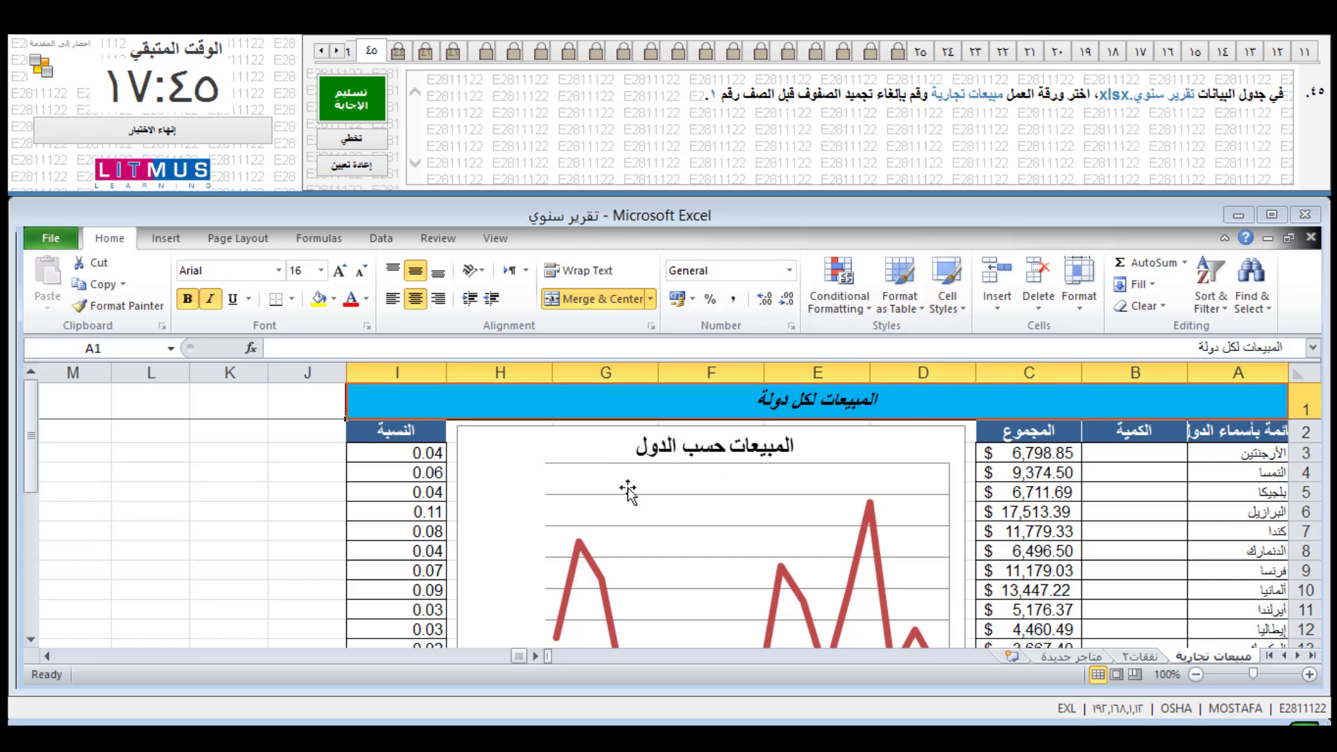
Step: Unfreeze the panes on the مبيعات تجارية sheet
scroll(642, 488, down, 1)
scroll(673, 502, up, 1)
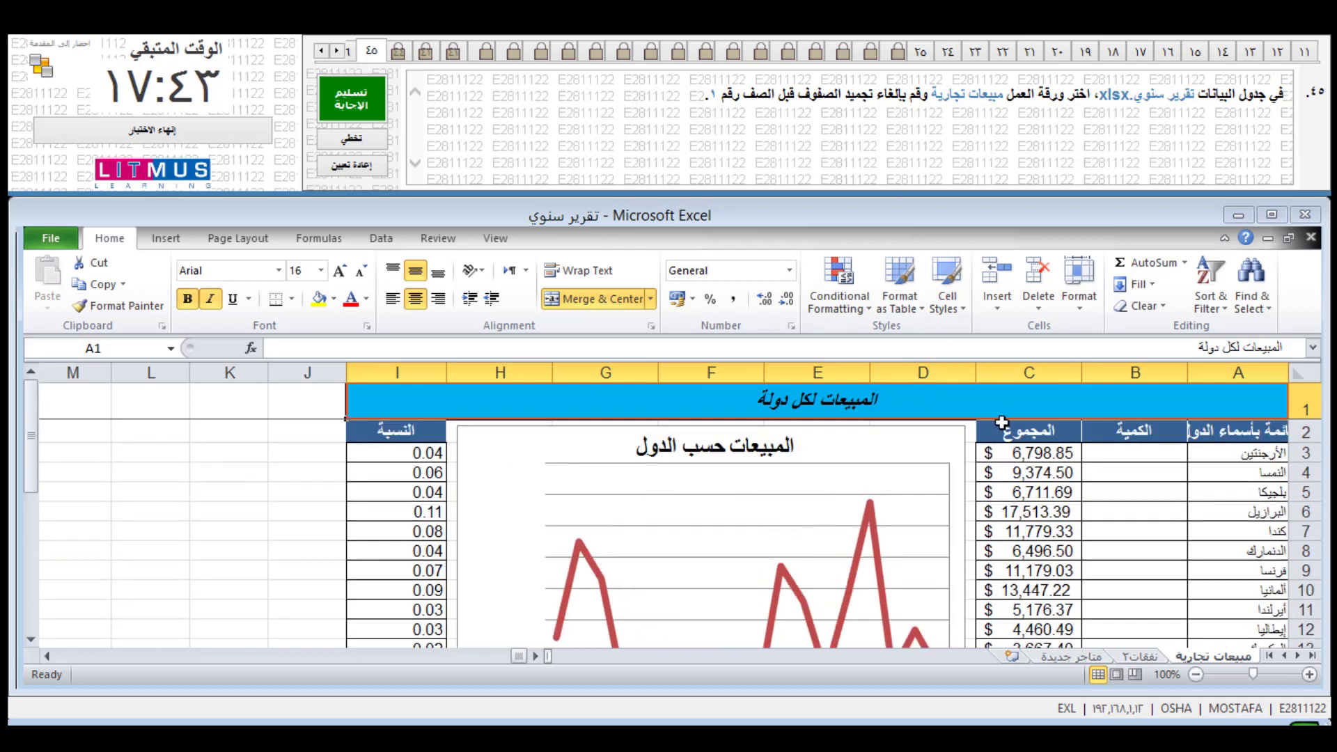
scroll(821, 498, down, 2)
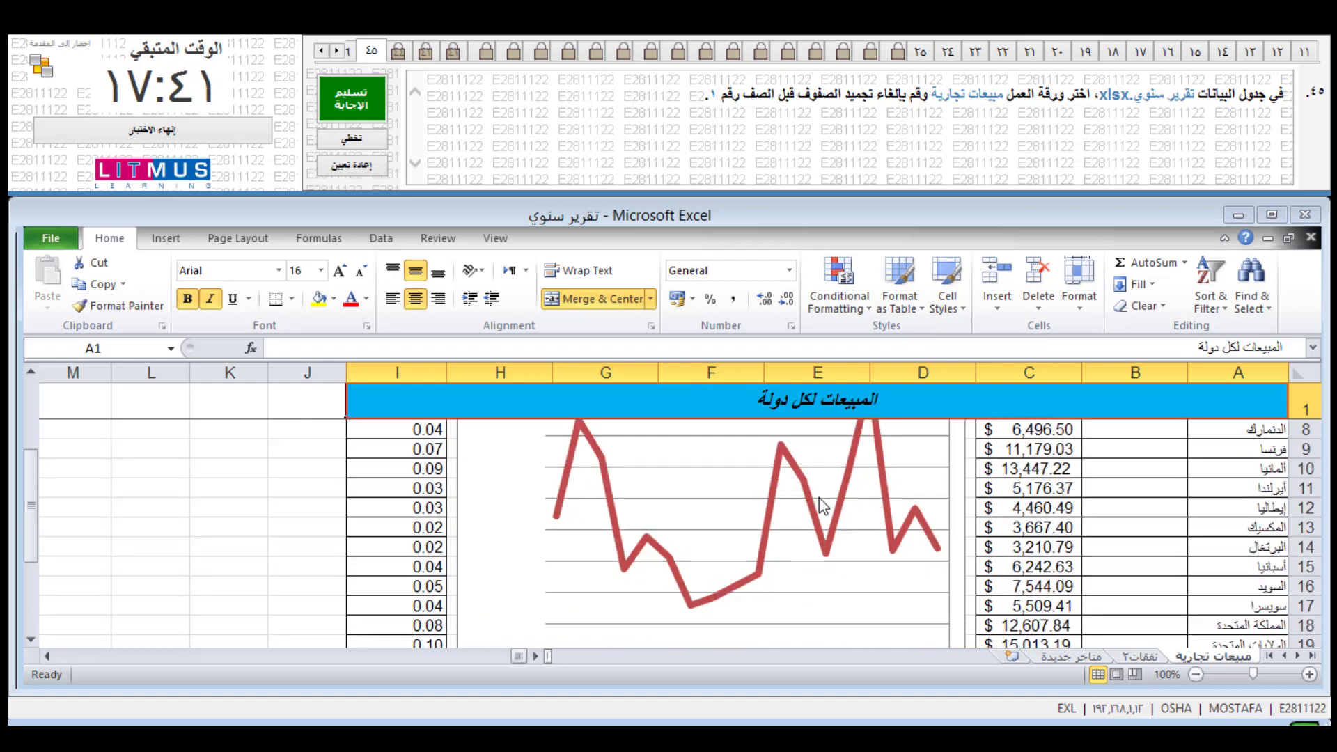
scroll(821, 503, down, 3)
scroll(820, 503, down, 4)
scroll(821, 503, up, 6)
scroll(821, 503, up, 3)
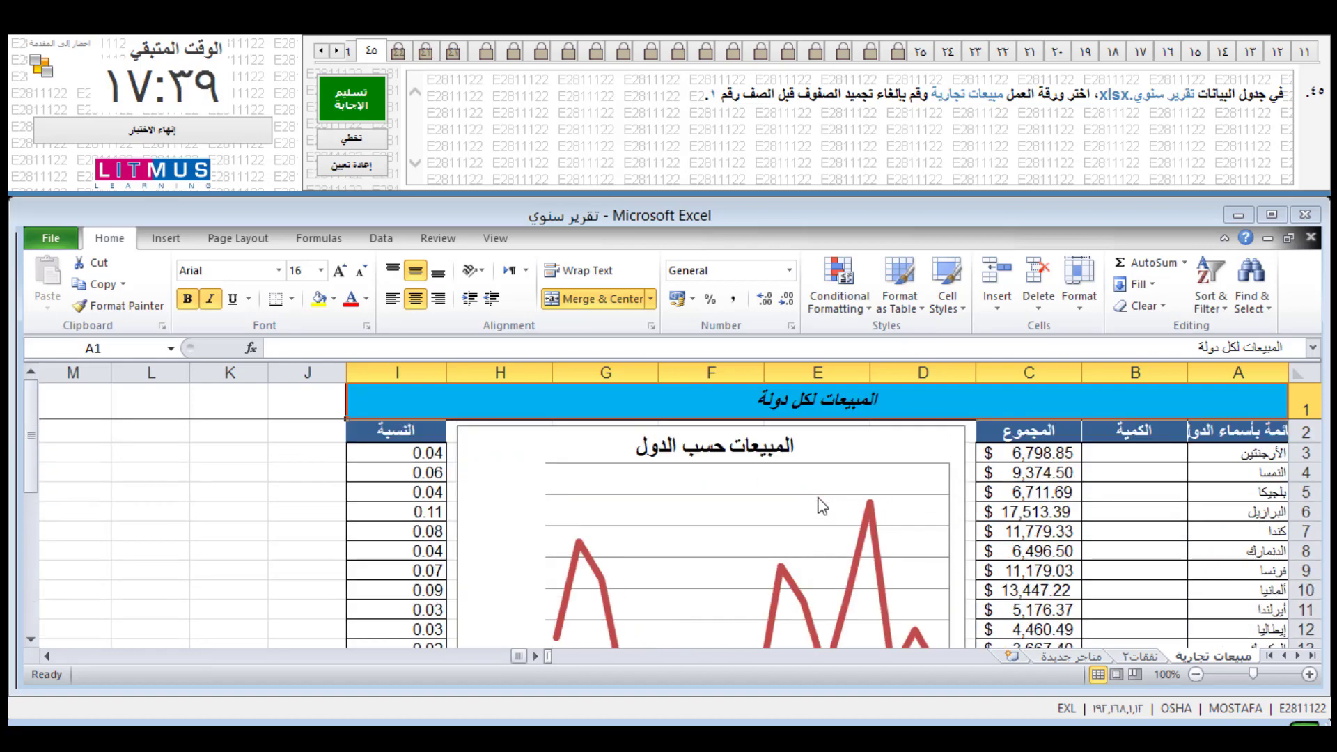
scroll(821, 503, down, 5)
scroll(821, 503, down, 3)
scroll(848, 466, up, 4)
scroll(848, 466, up, 4)
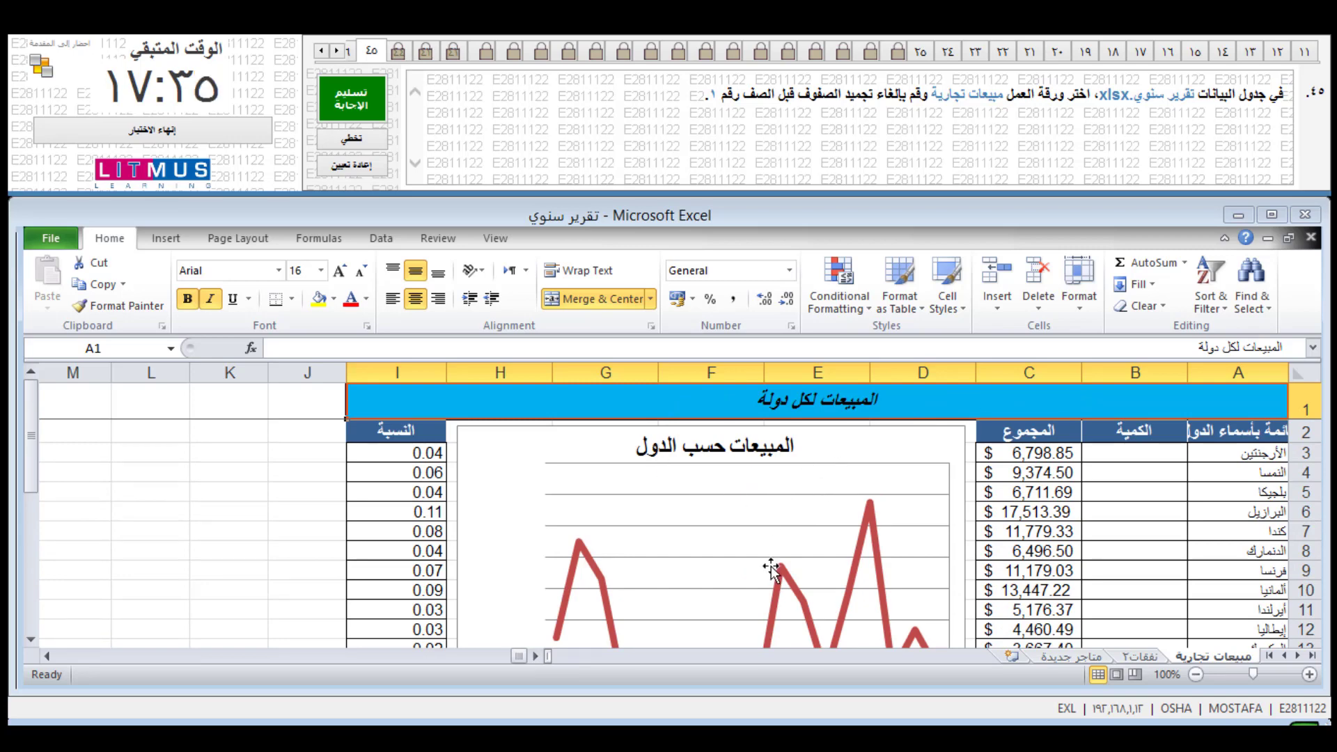
click(494, 239)
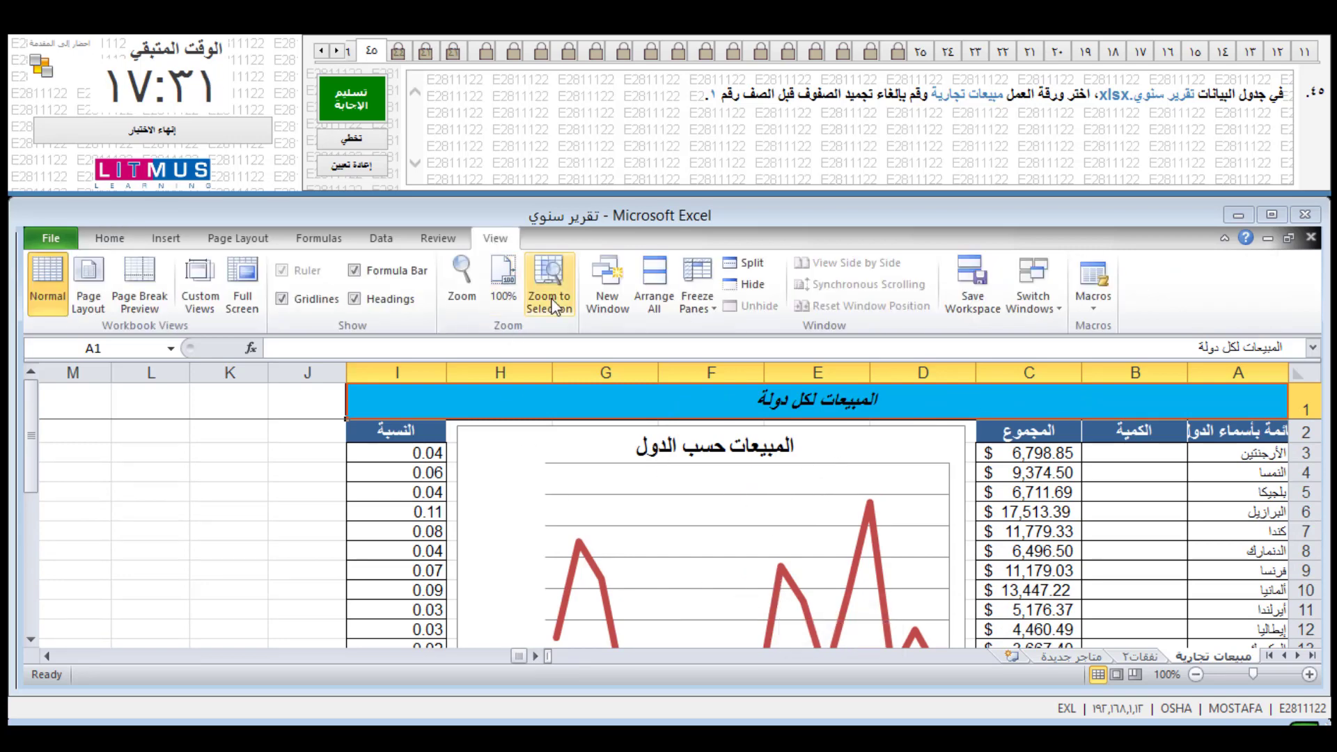
click(714, 317)
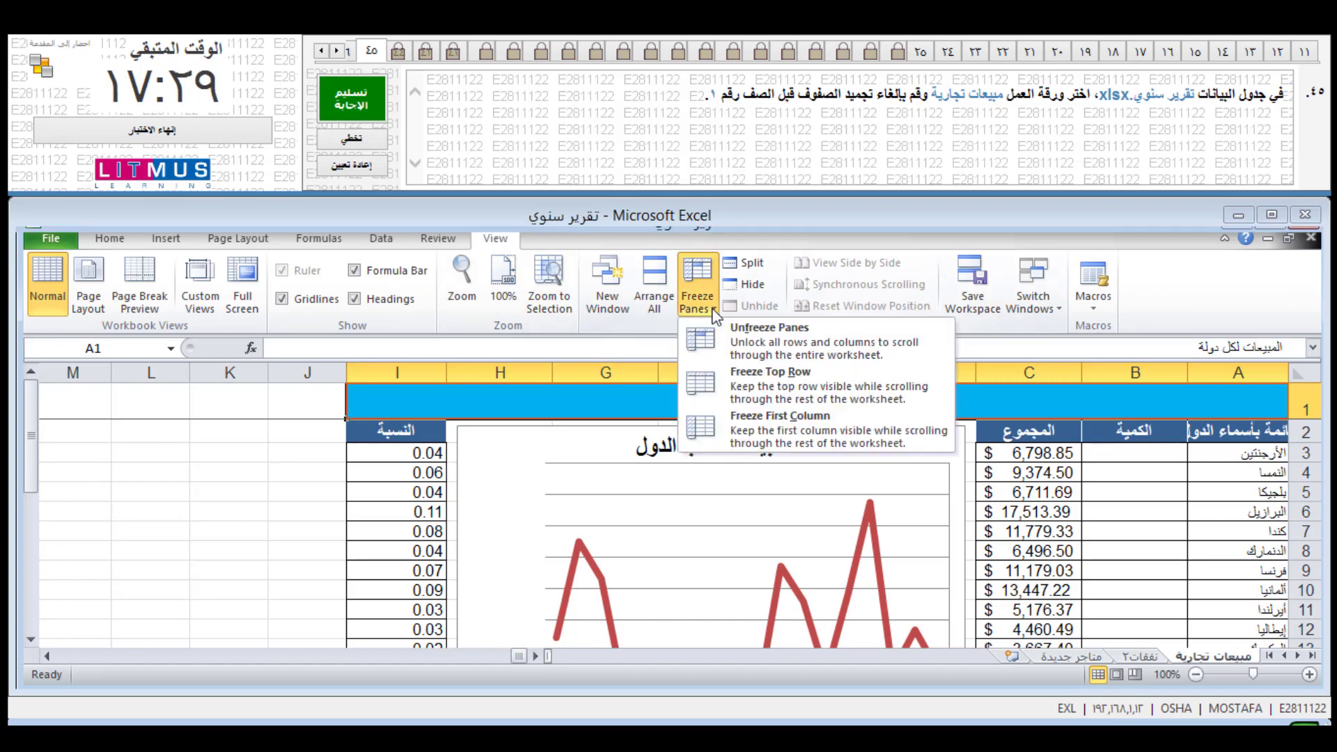
click(739, 340)
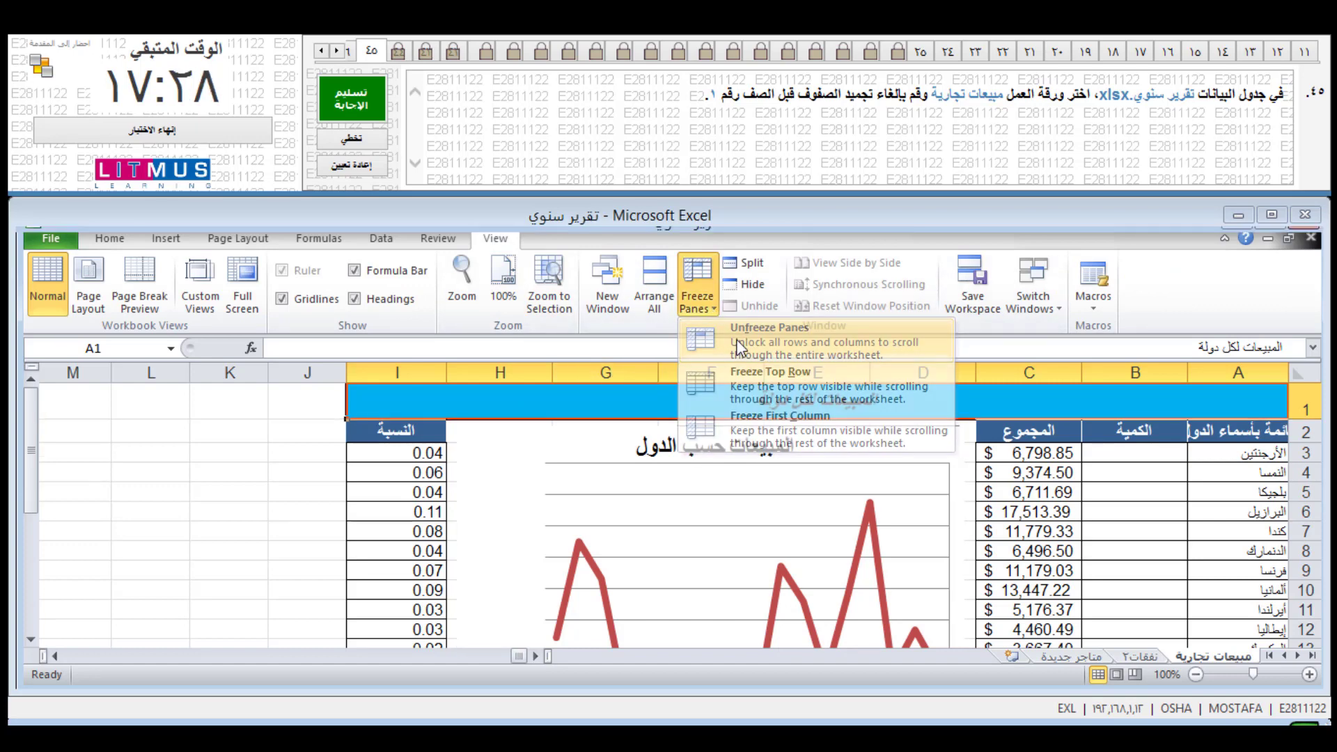
Step: Scroll to confirm the title row now scrolls with the table, then submit the answer
click(231, 489)
scroll(459, 548, down, 2)
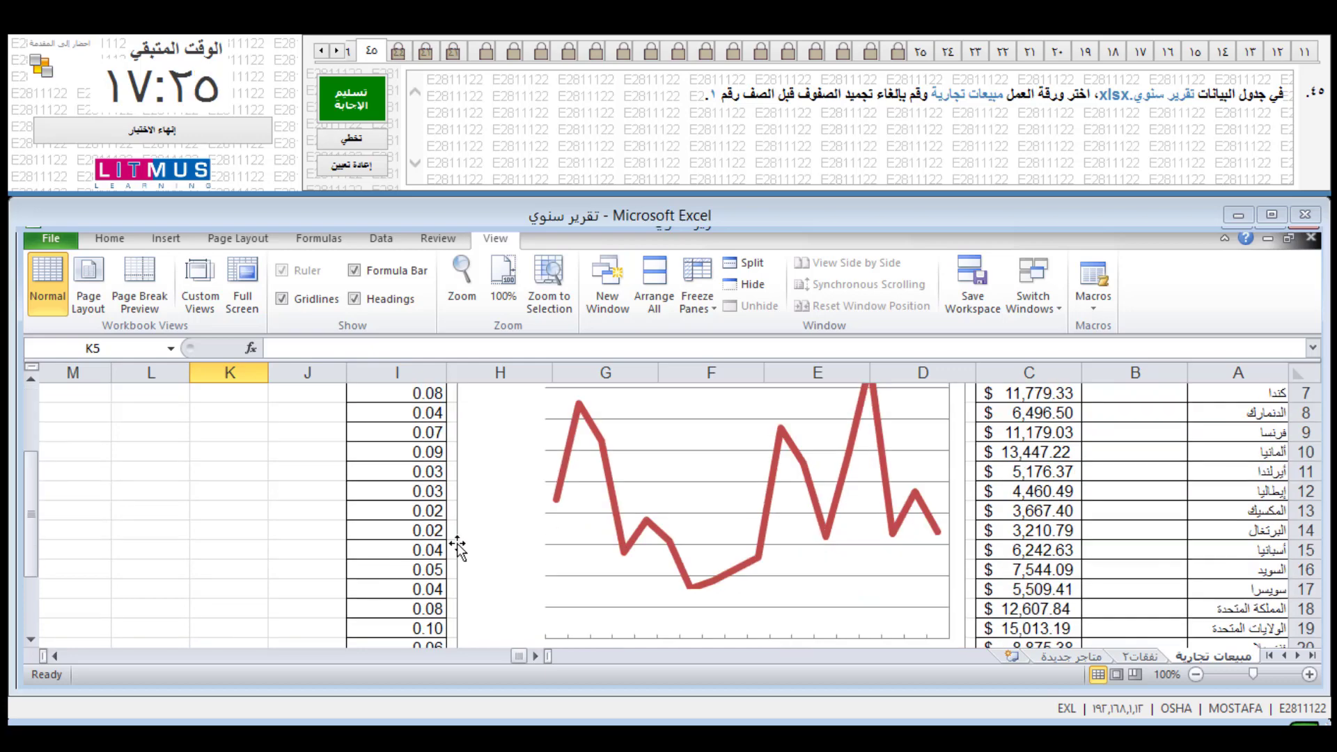
scroll(459, 549, down, 3)
scroll(459, 549, up, 4)
scroll(459, 549, down, 1)
scroll(459, 548, down, 6)
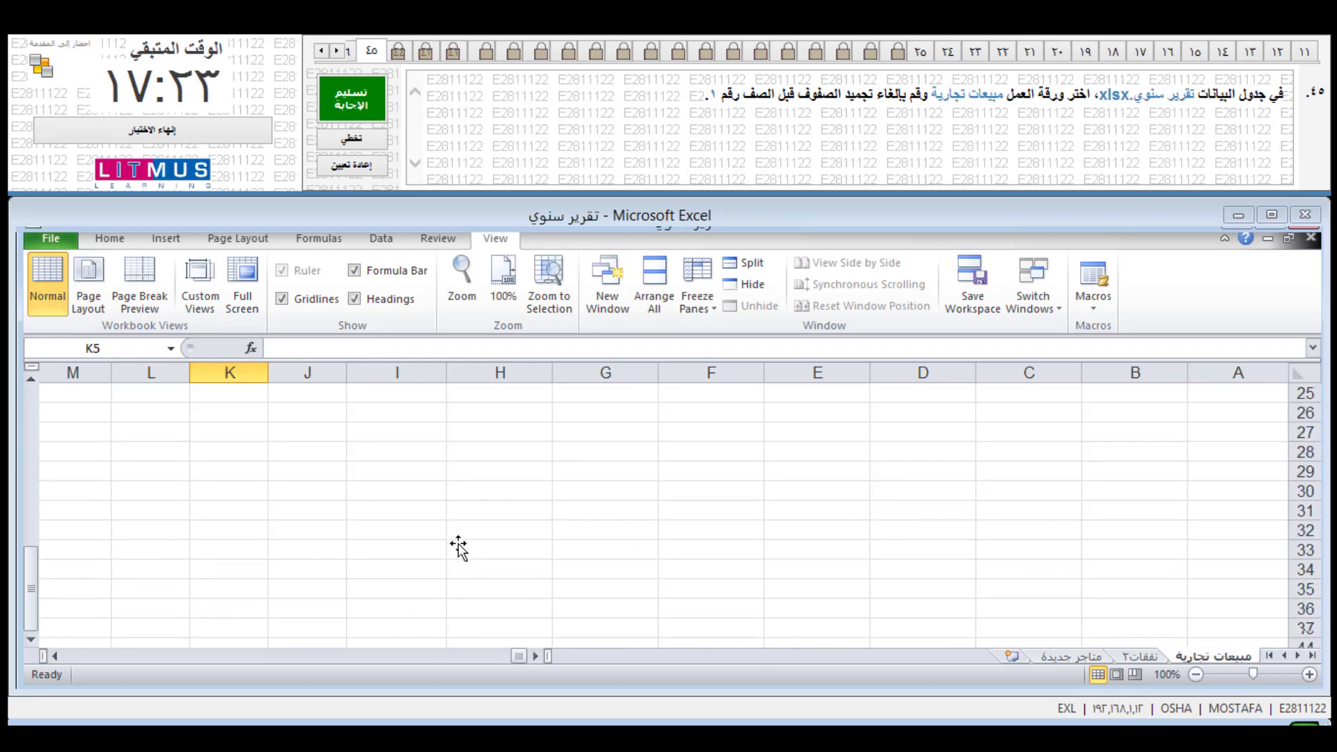
scroll(481, 530, up, 6)
scroll(480, 529, up, 2)
scroll(464, 515, down, 5)
scroll(460, 514, up, 4)
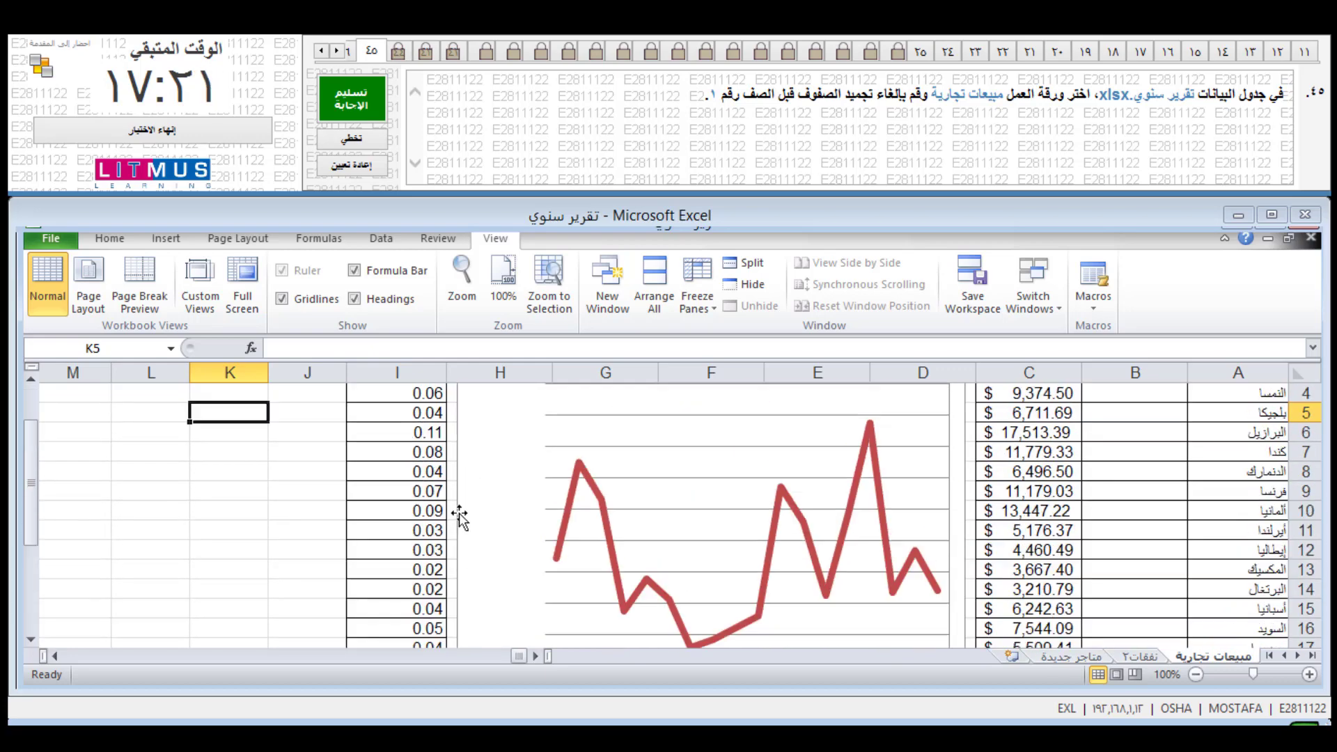
scroll(453, 513, up, 1)
click(352, 98)
click(733, 471)
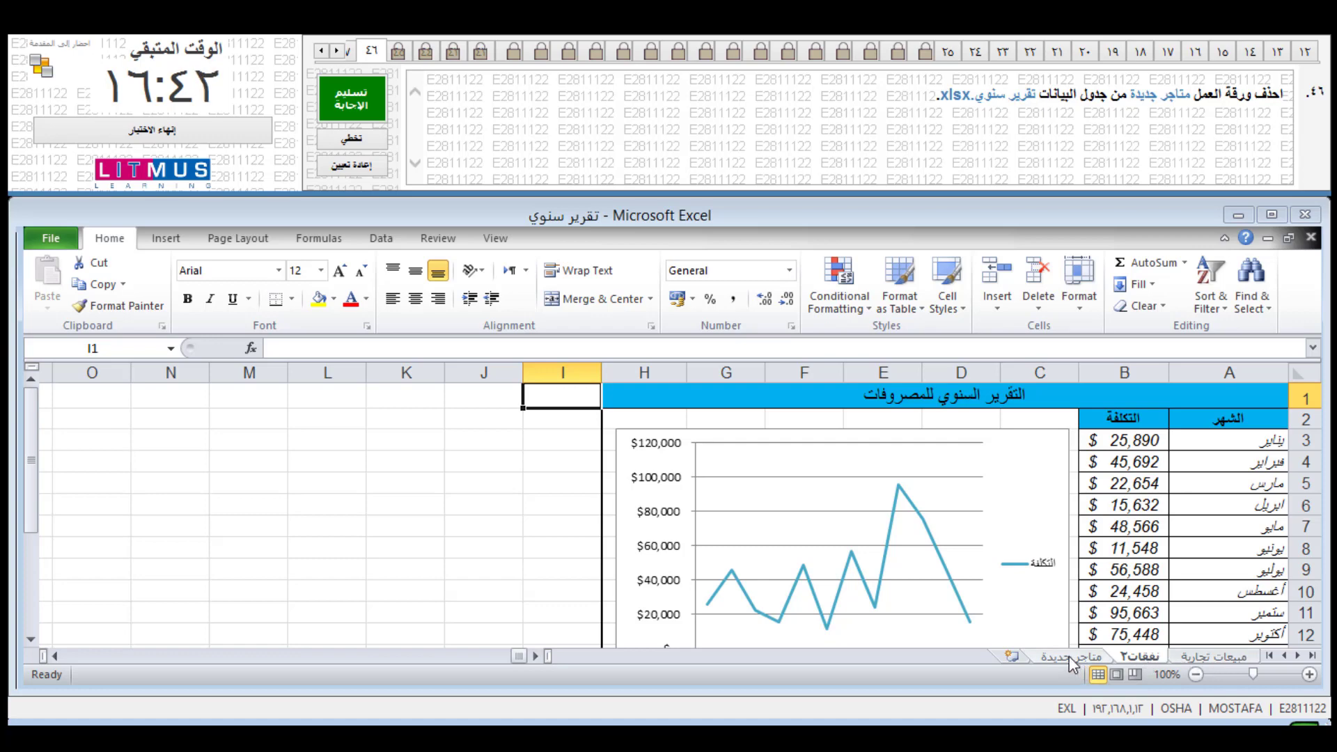
Step: Delete the متاجر جديدة worksheet, confirming the deletion, and submit the answer
click(1071, 658)
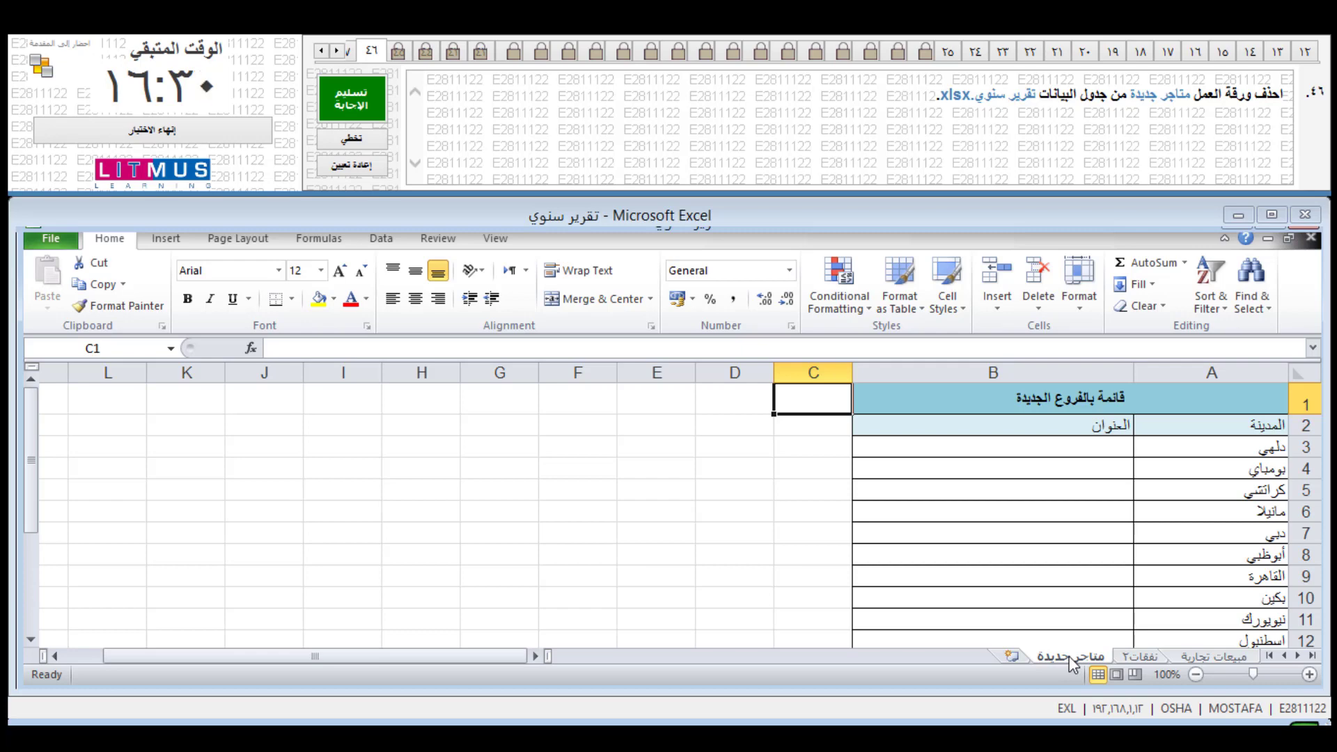
click(1040, 312)
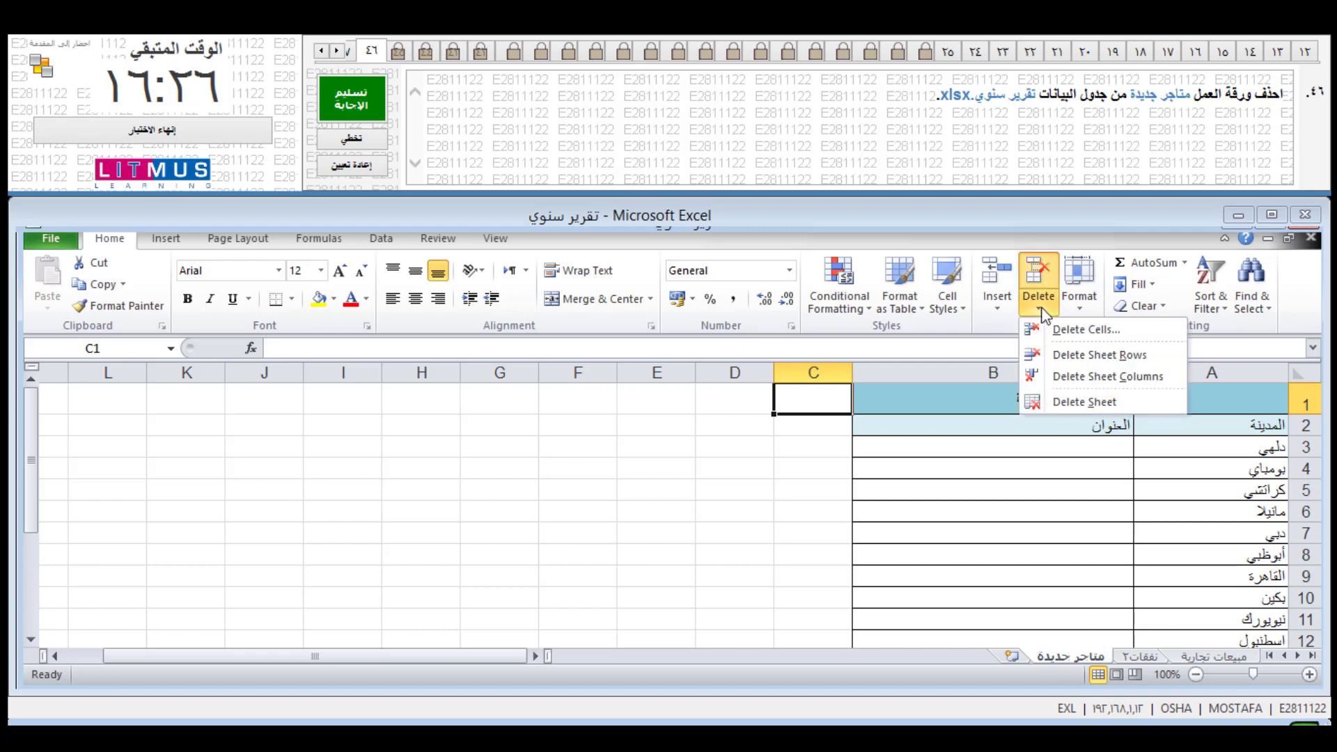
click(1097, 403)
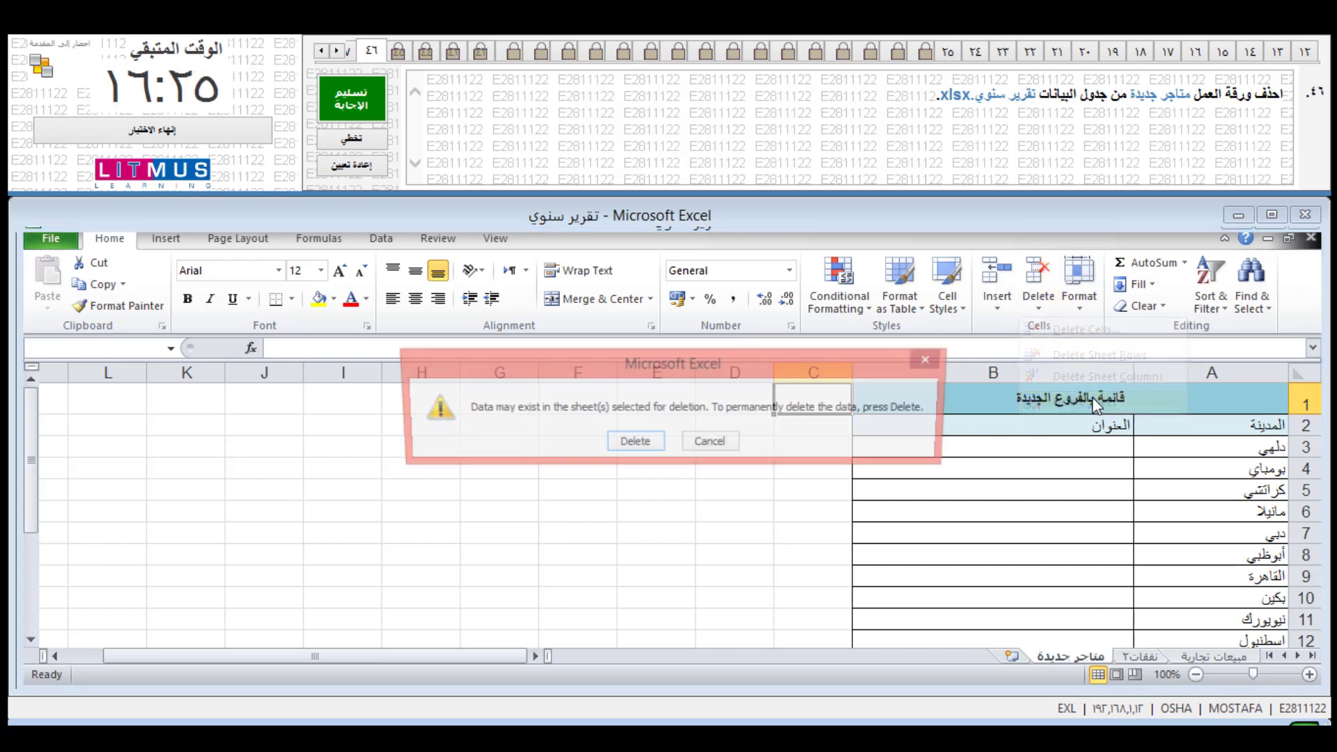
click(624, 450)
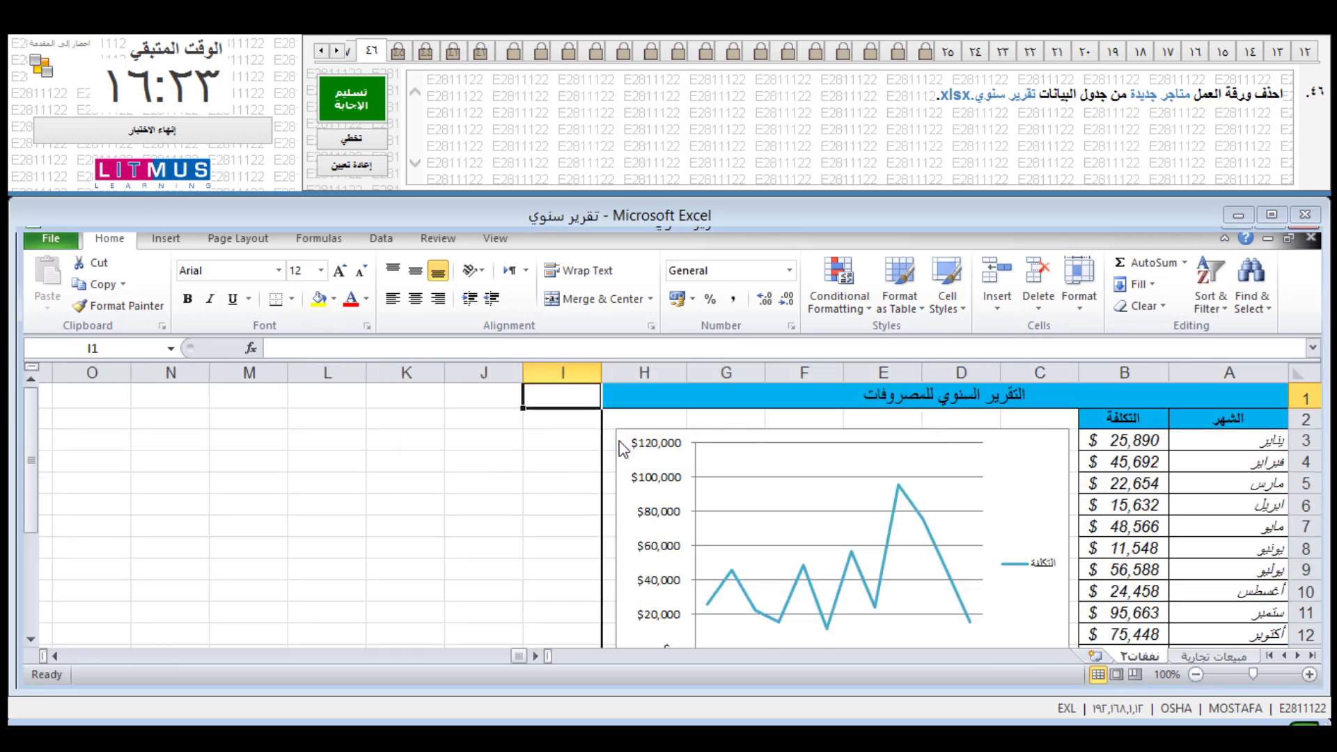
click(520, 476)
click(369, 118)
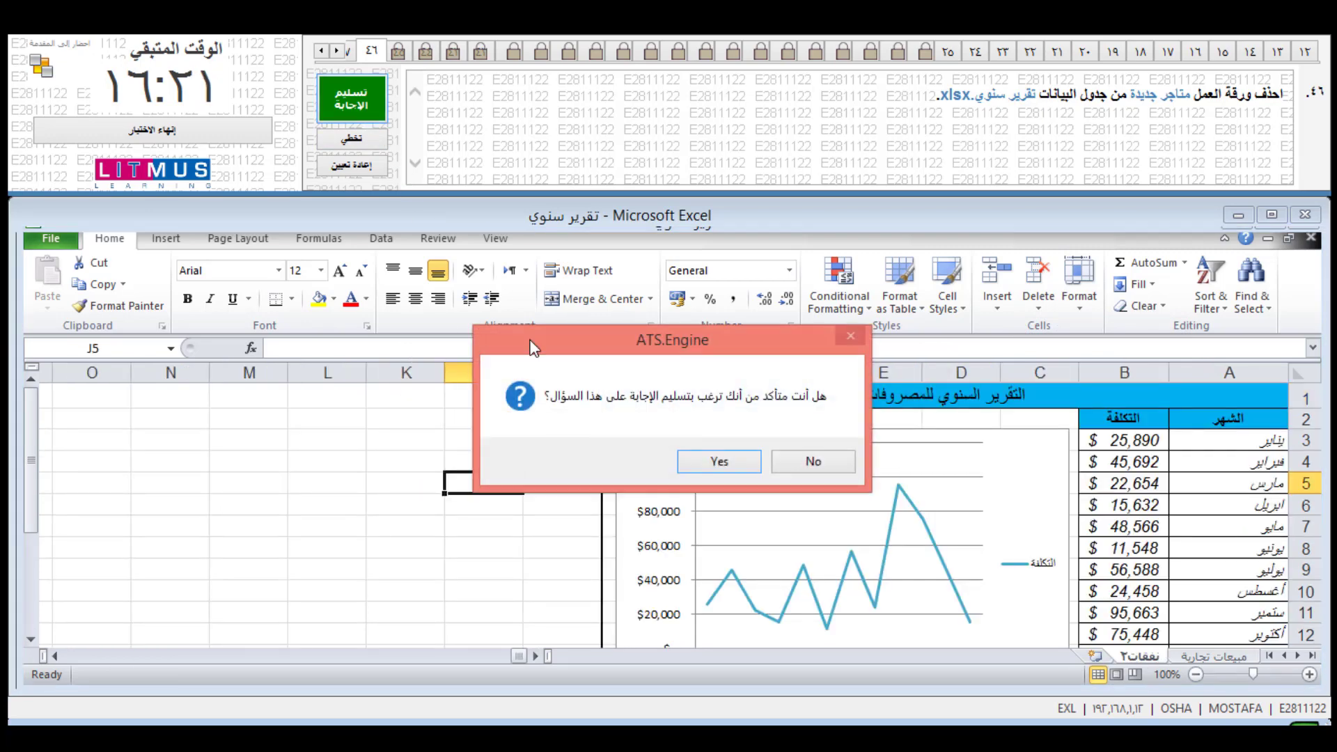
click(701, 462)
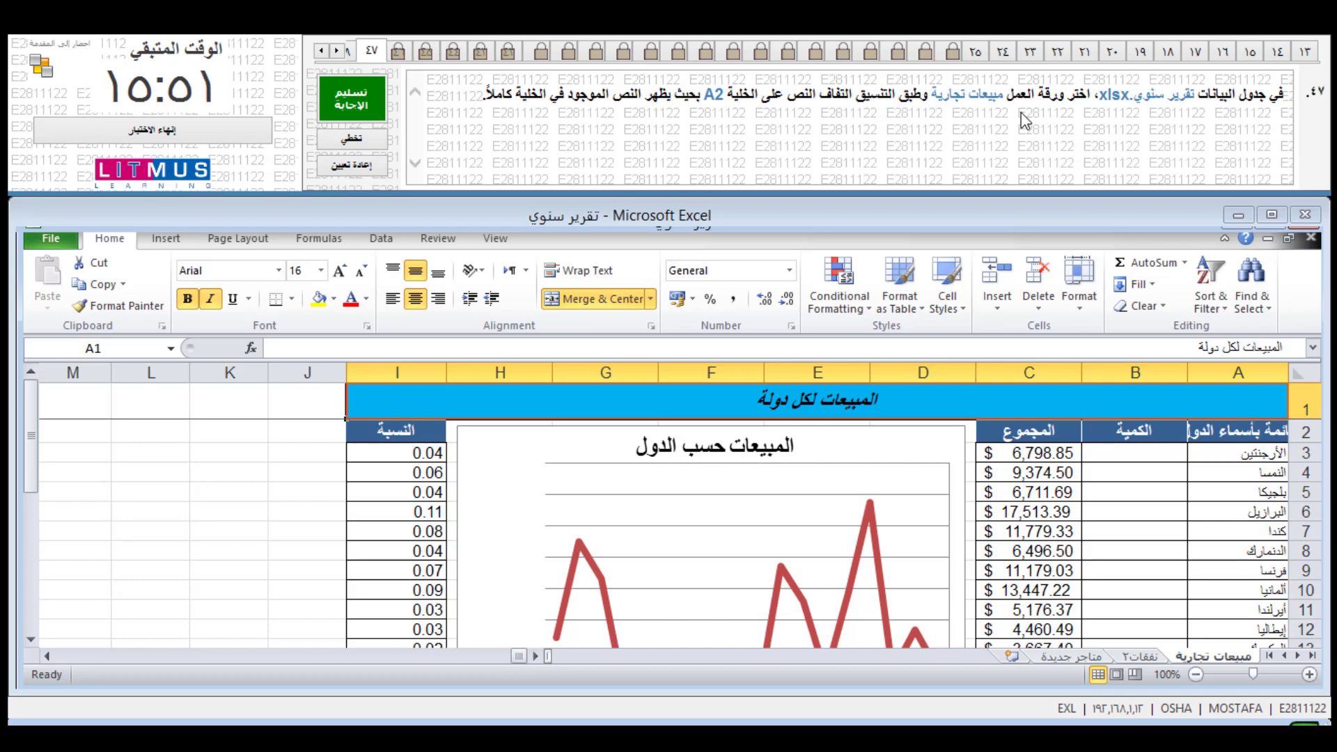
Step: Turn on Wrap Text for the long A2 heading and submit the answer
click(1252, 433)
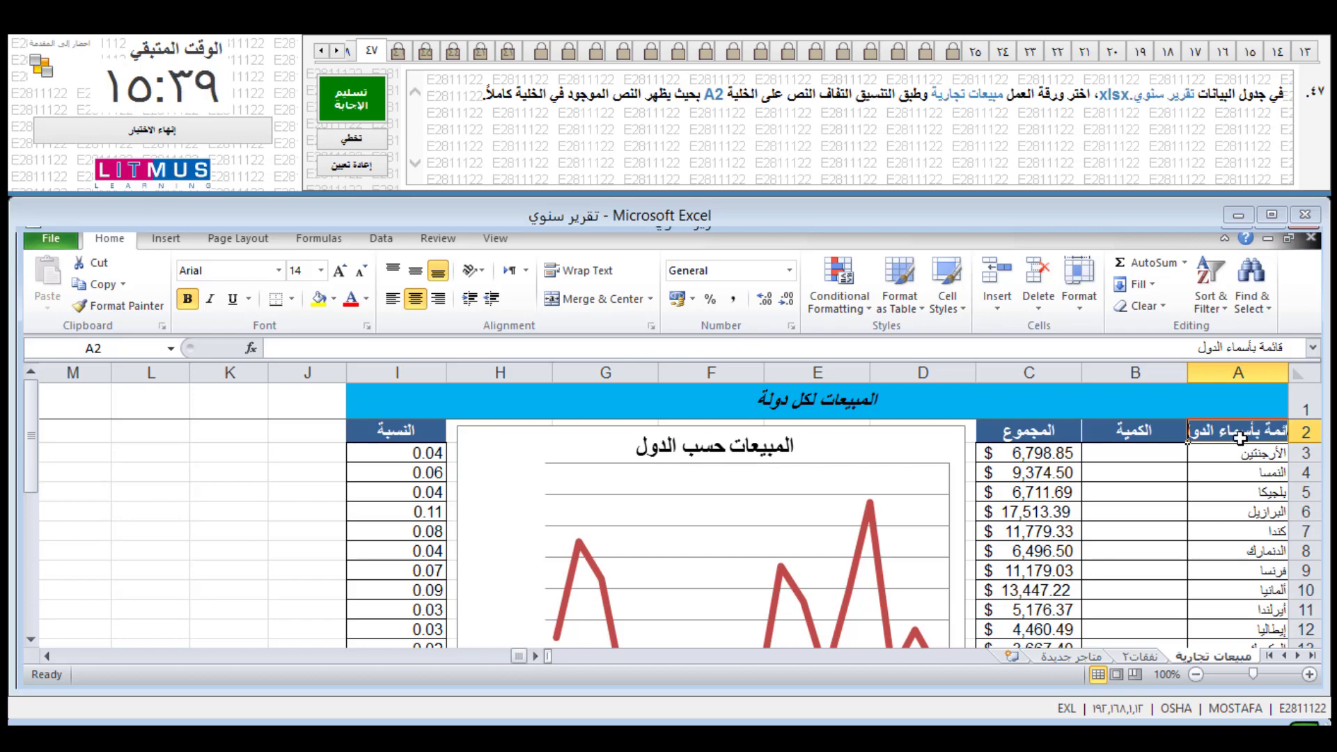
click(614, 273)
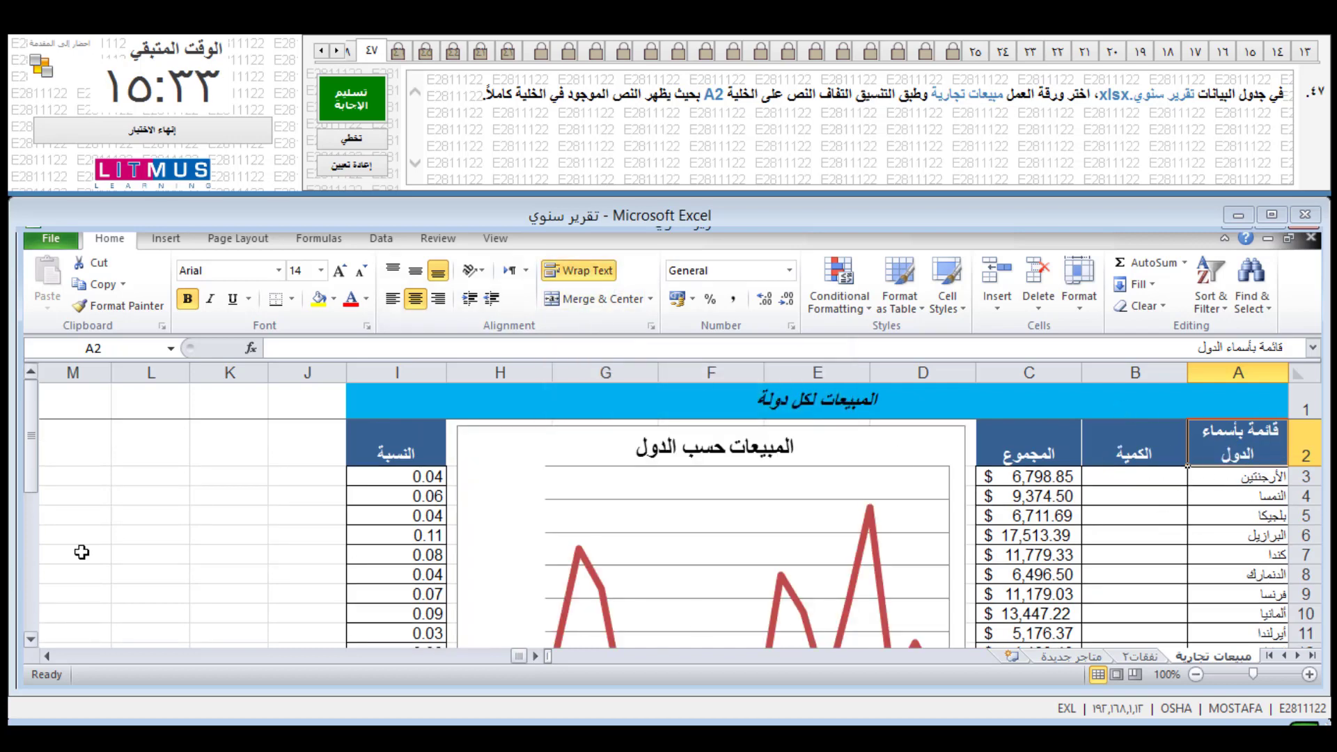
click(233, 534)
click(352, 98)
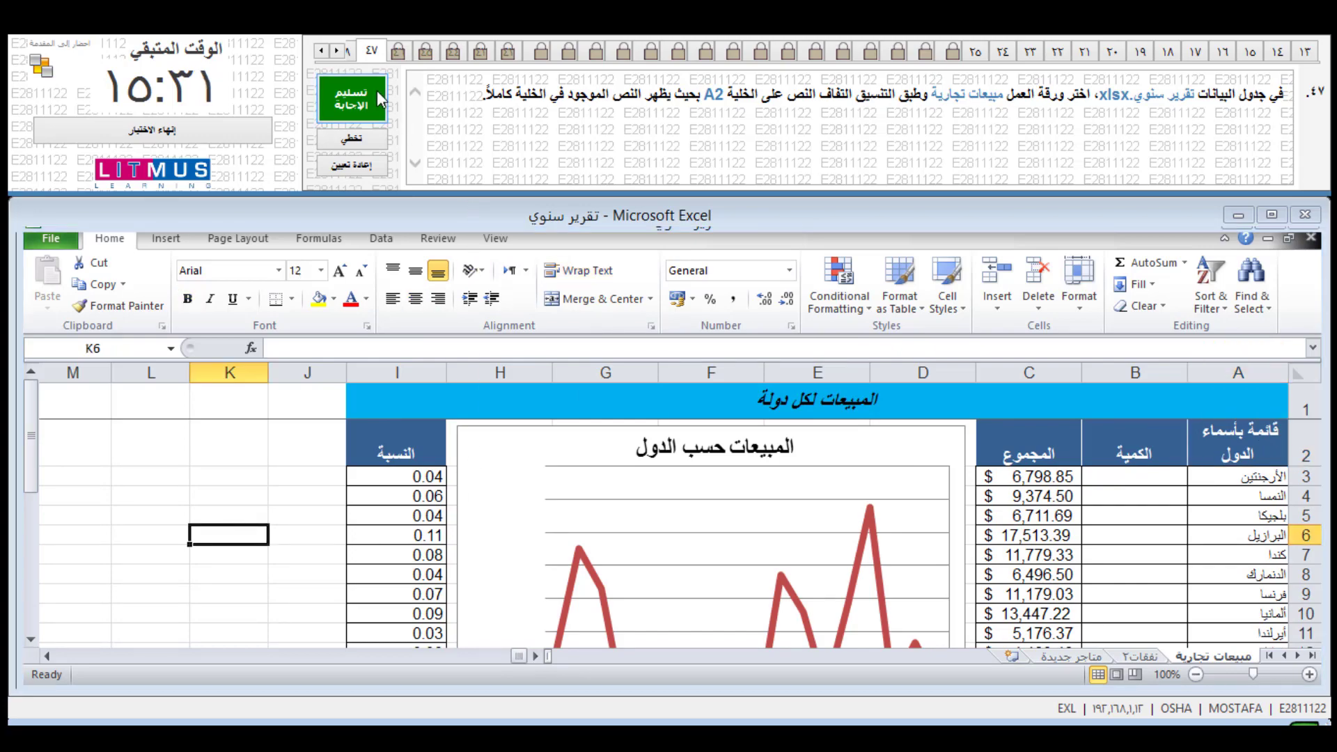
click(725, 461)
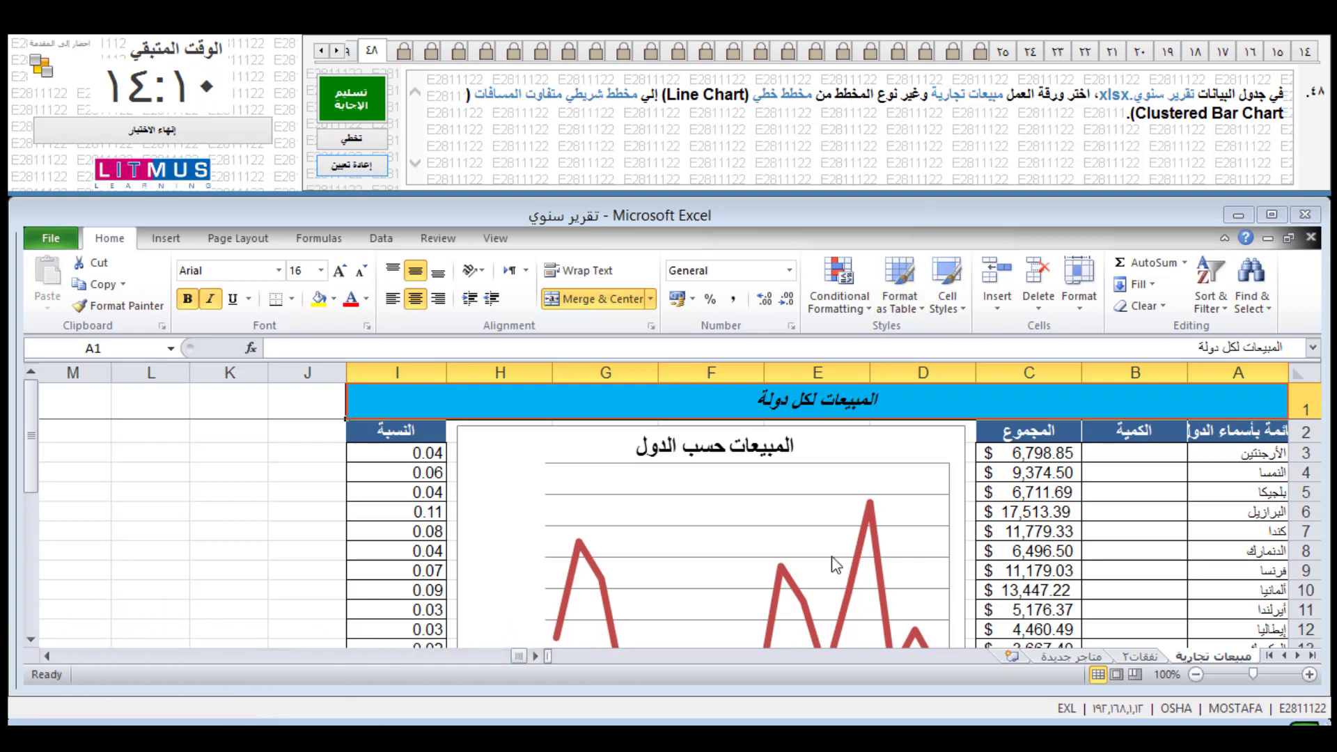
Step: Change the sales-by-country line chart to a Clustered Bar chart
click(649, 492)
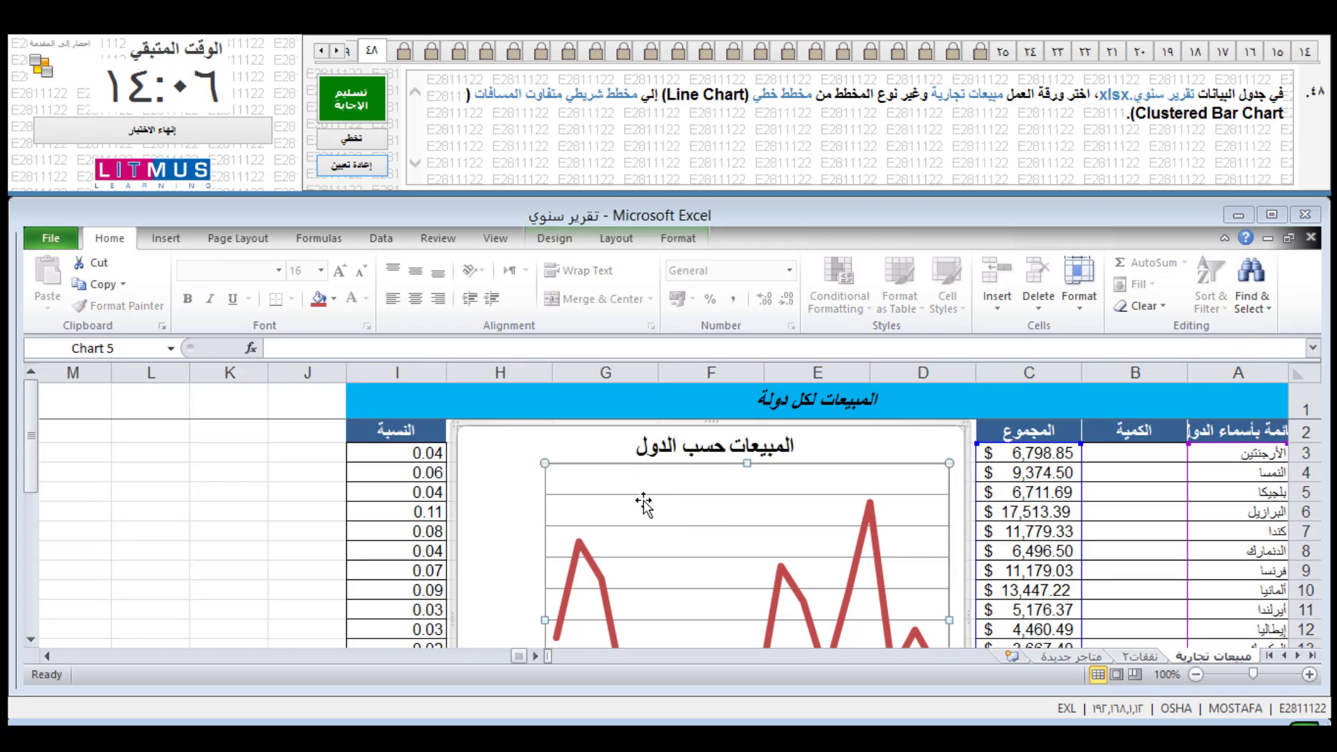
click(644, 526)
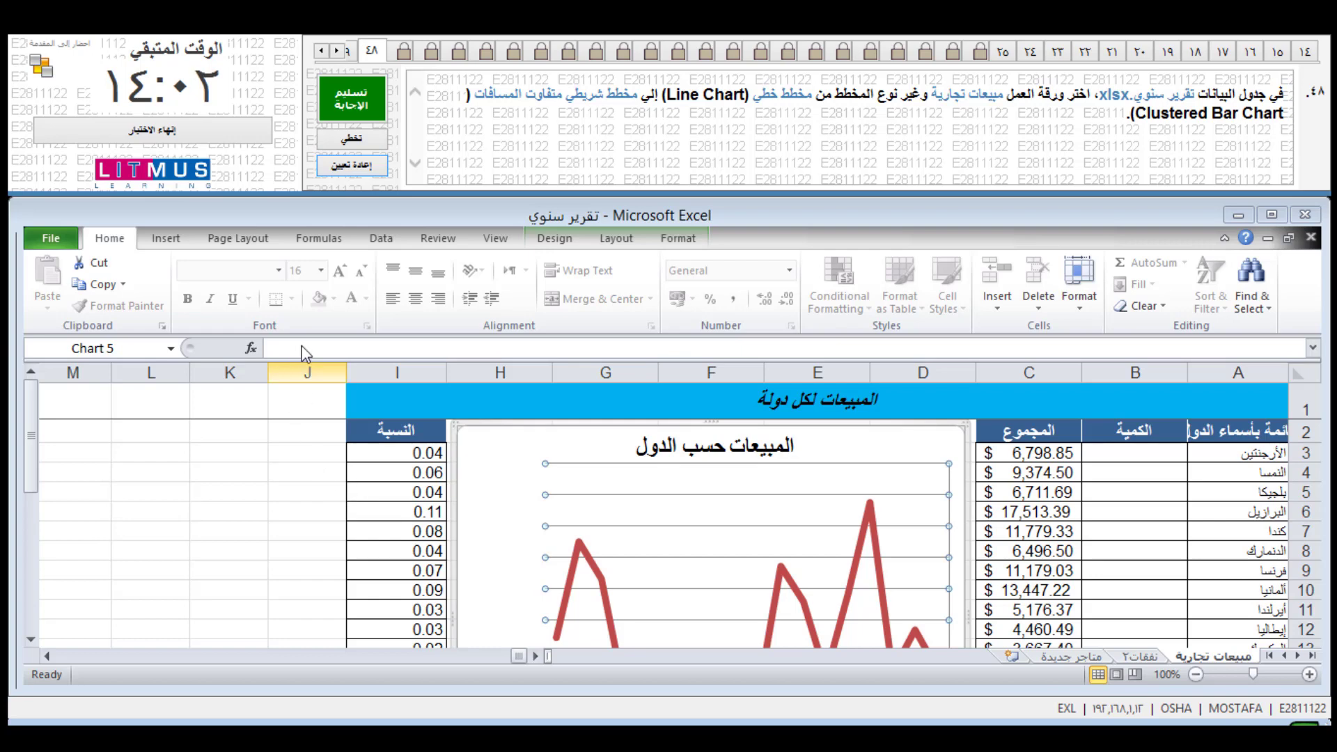
click(552, 243)
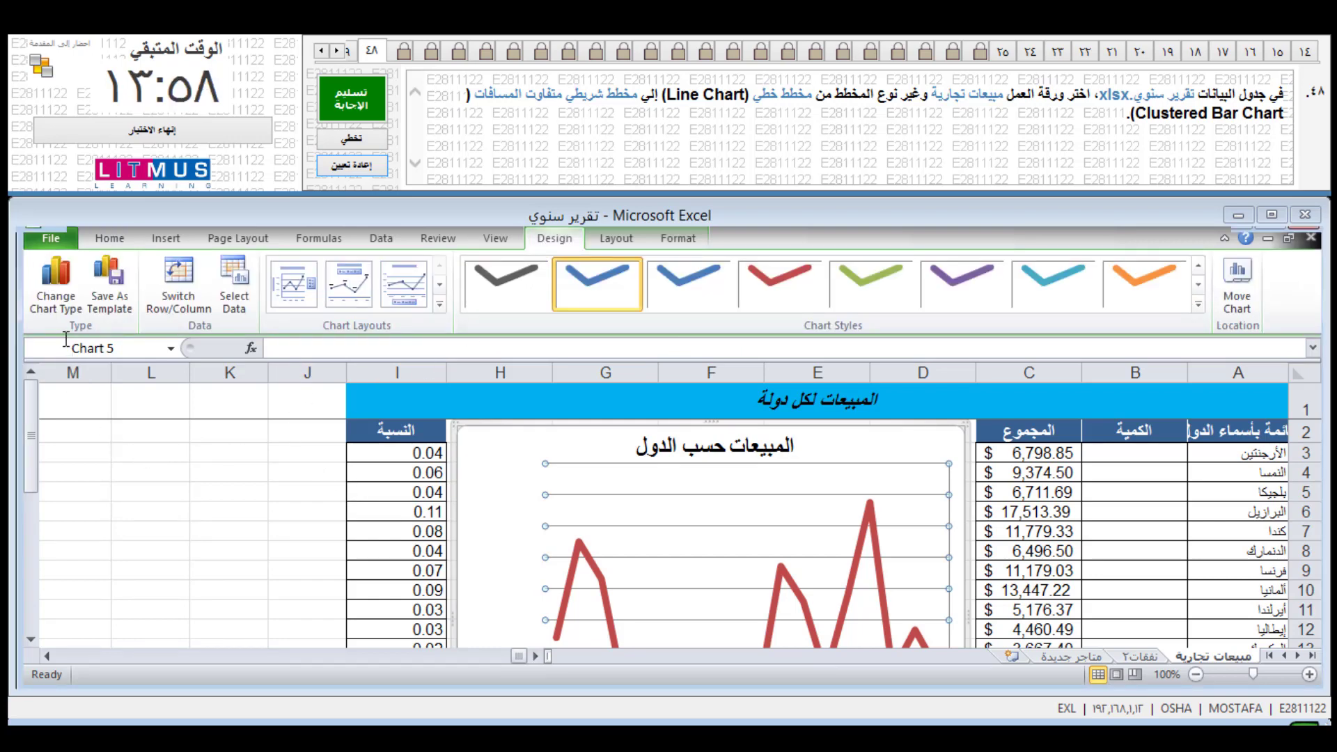
click(60, 310)
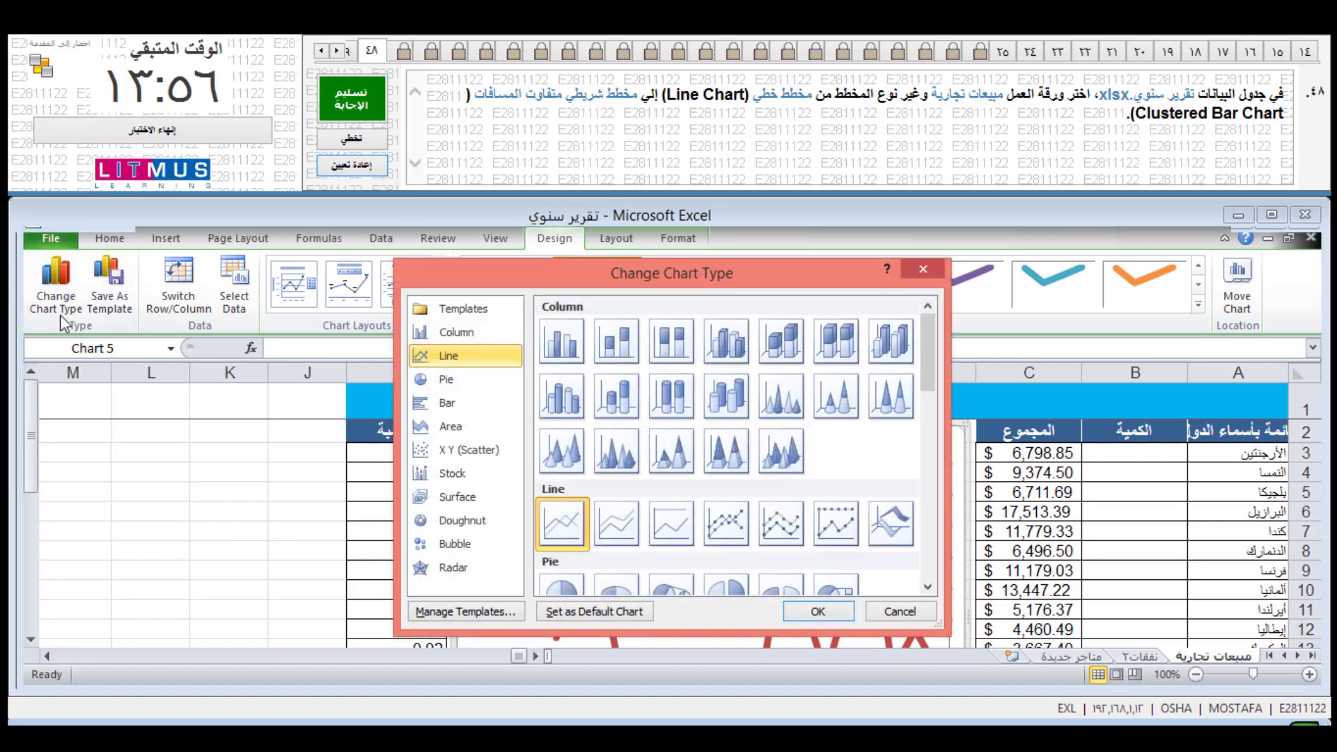
click(447, 404)
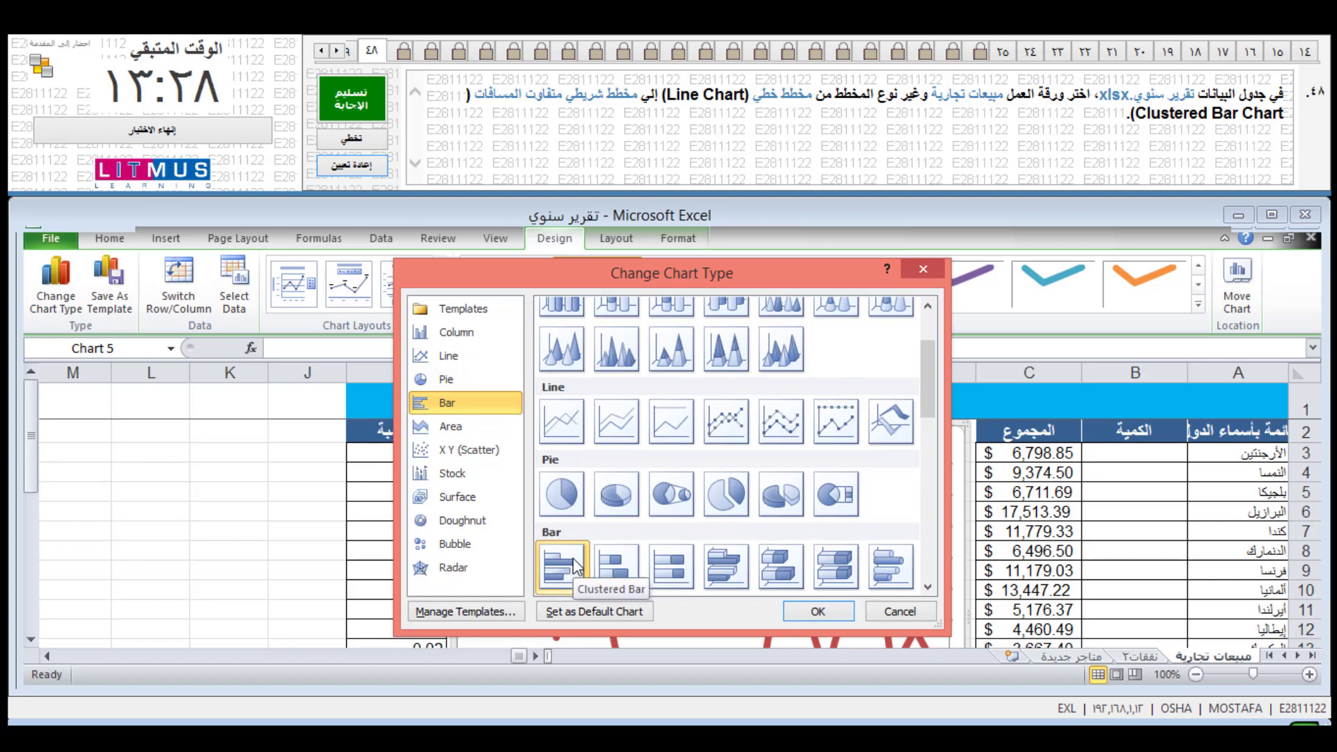
click(818, 612)
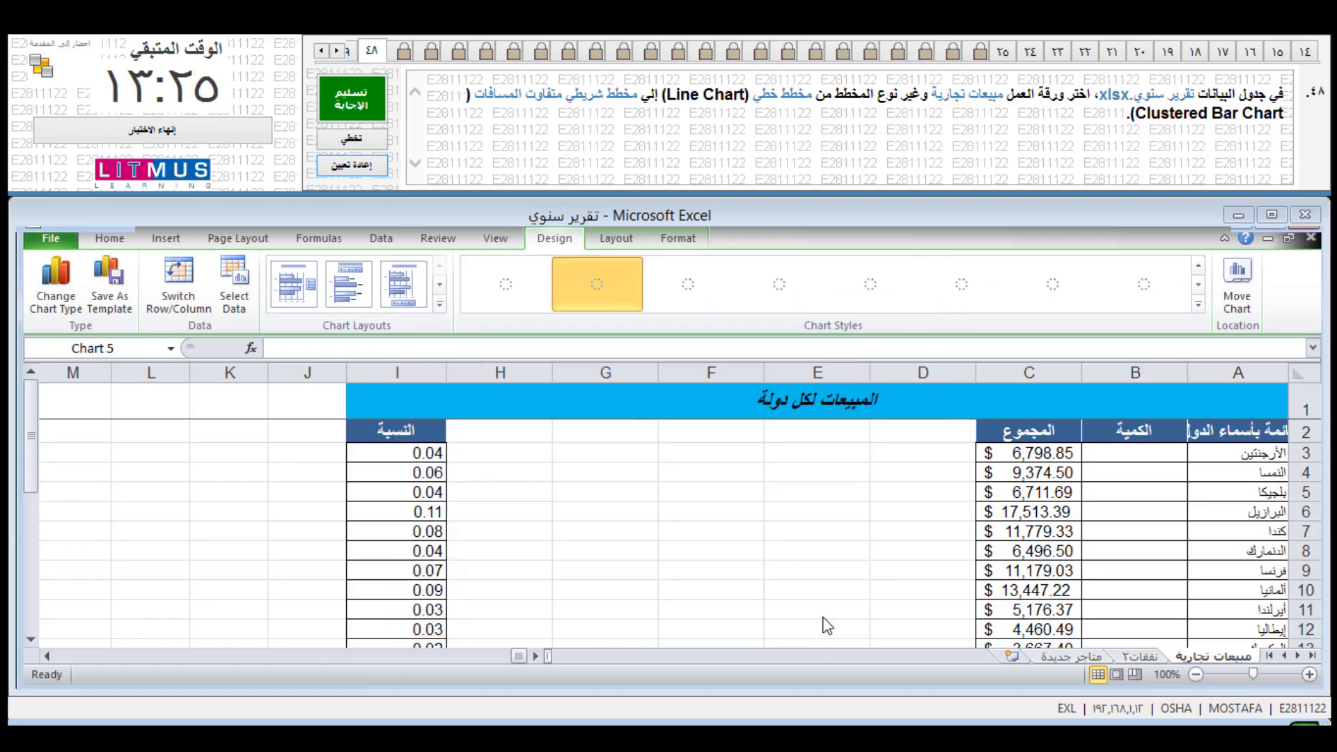
Step: Deselect the chart, then submit and confirm the answer for this question
click(226, 501)
click(374, 103)
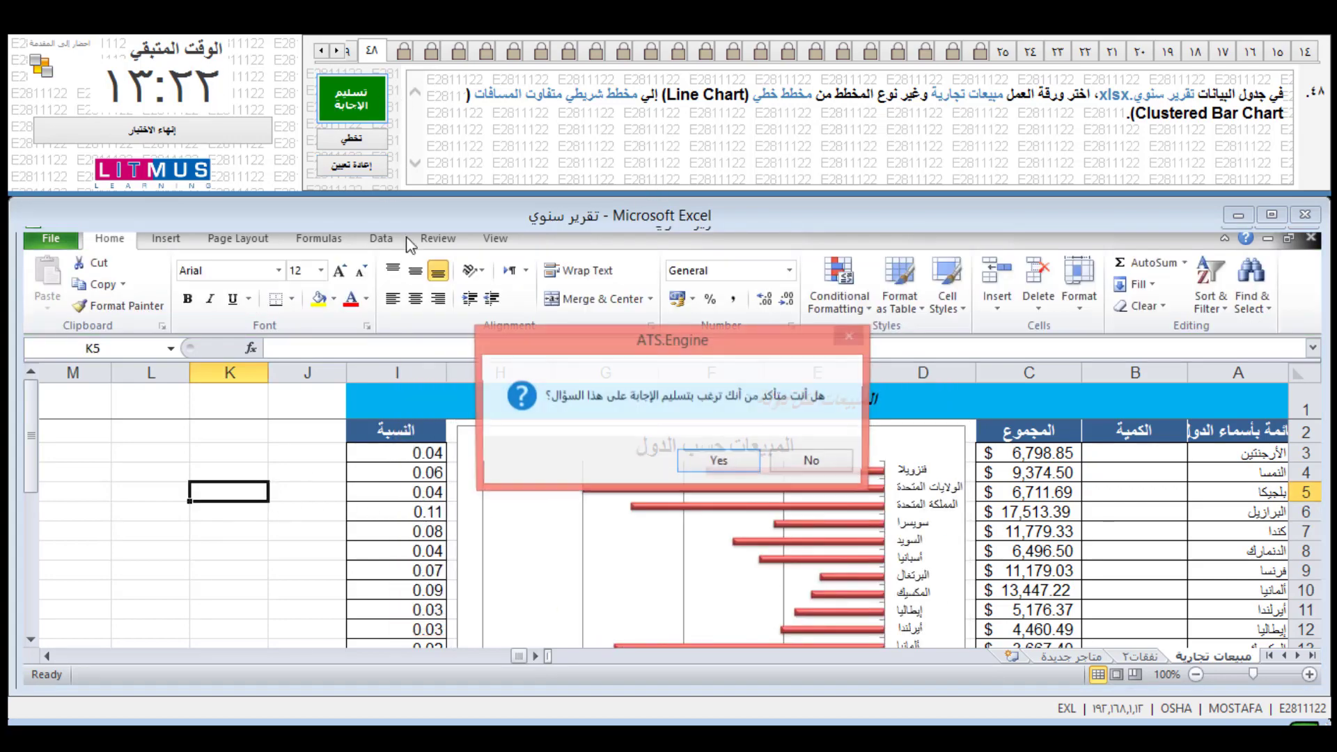
click(696, 465)
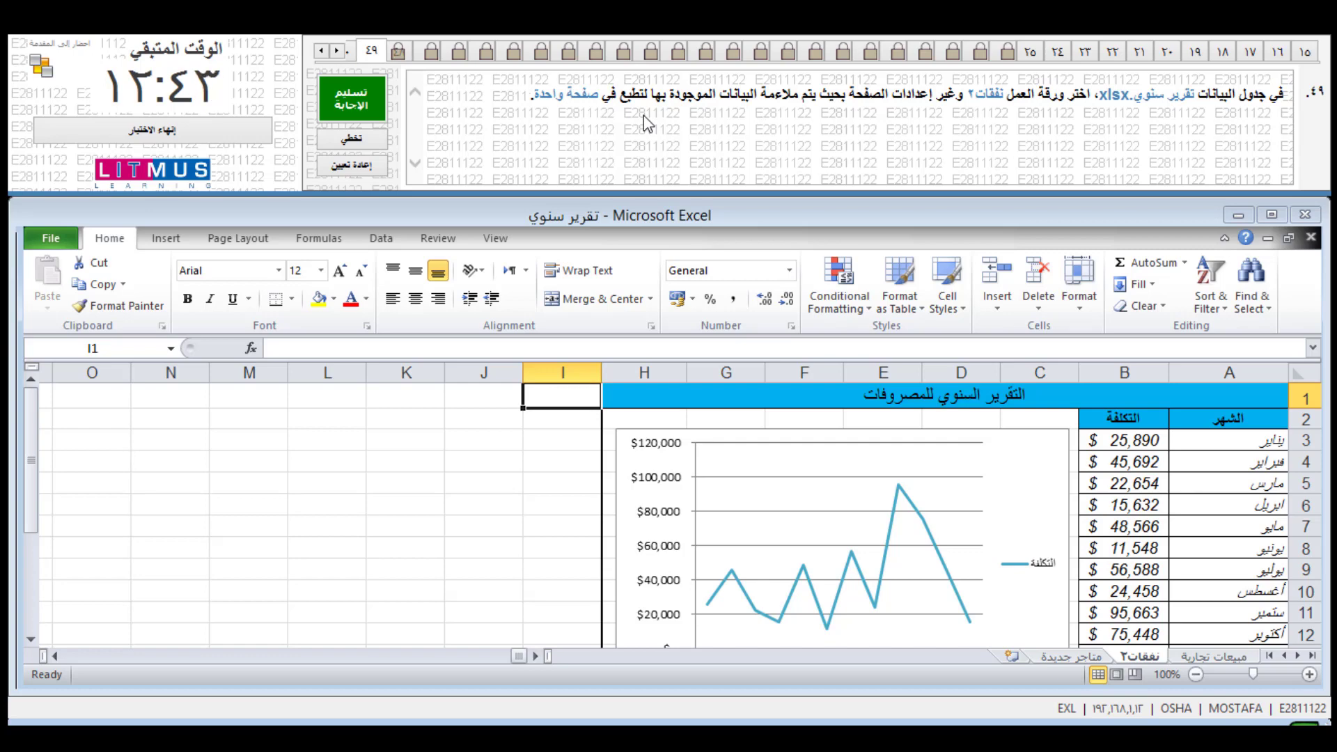
Step: Set the نفقات2 sheet's Scale to Fit width to 1 page and submit the answer
click(223, 240)
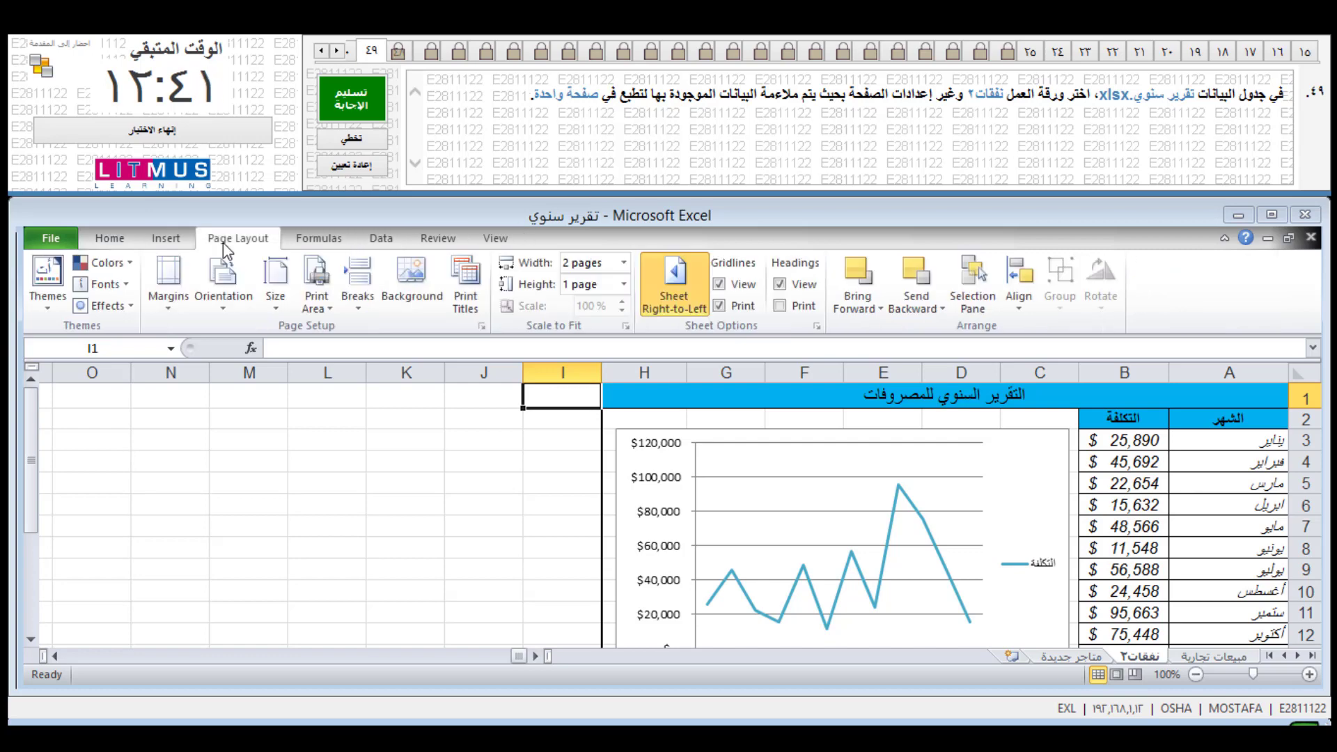
click(624, 267)
click(626, 301)
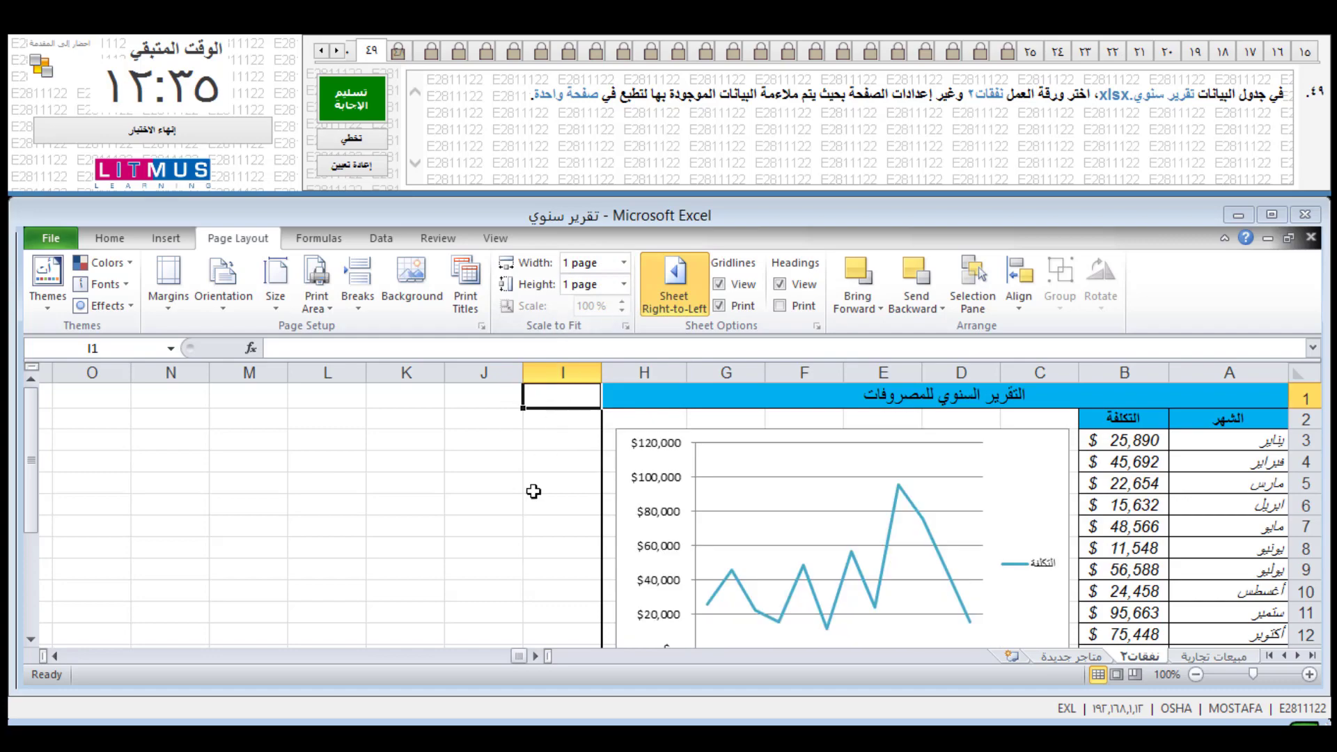
click(362, 99)
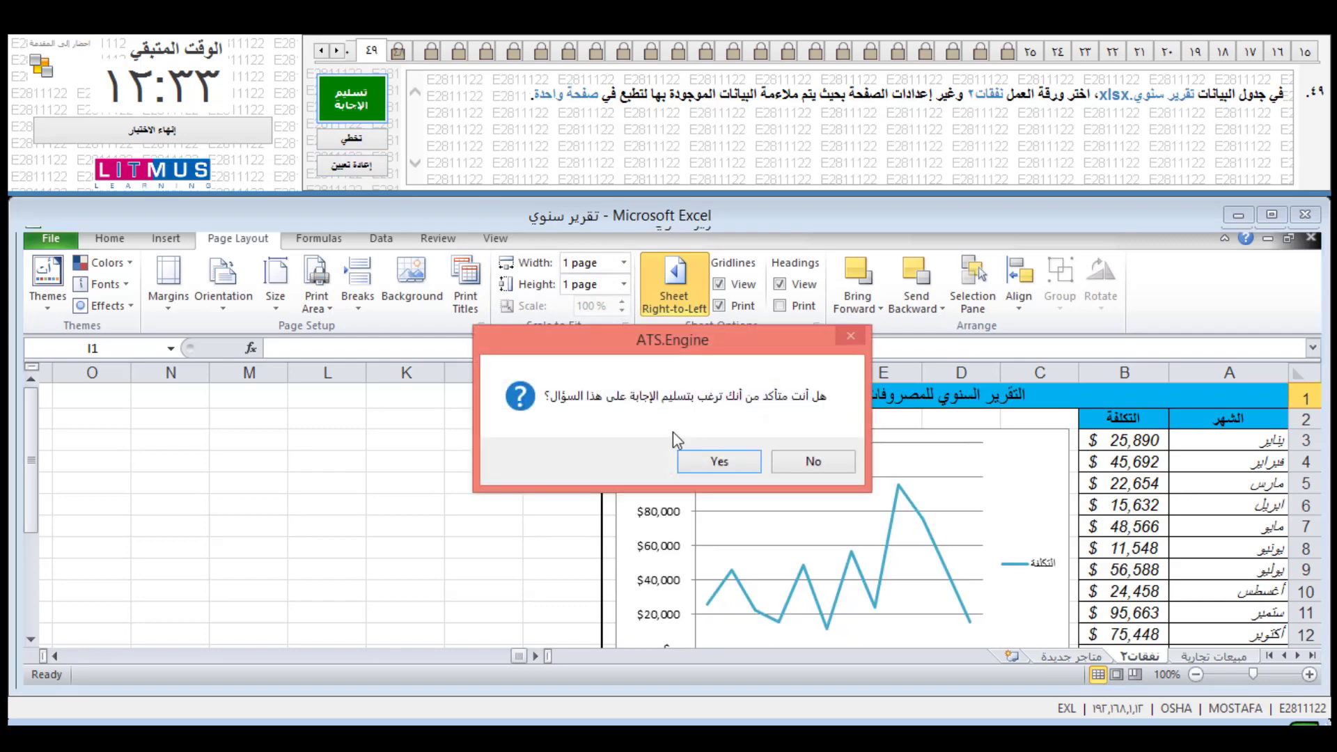
click(700, 462)
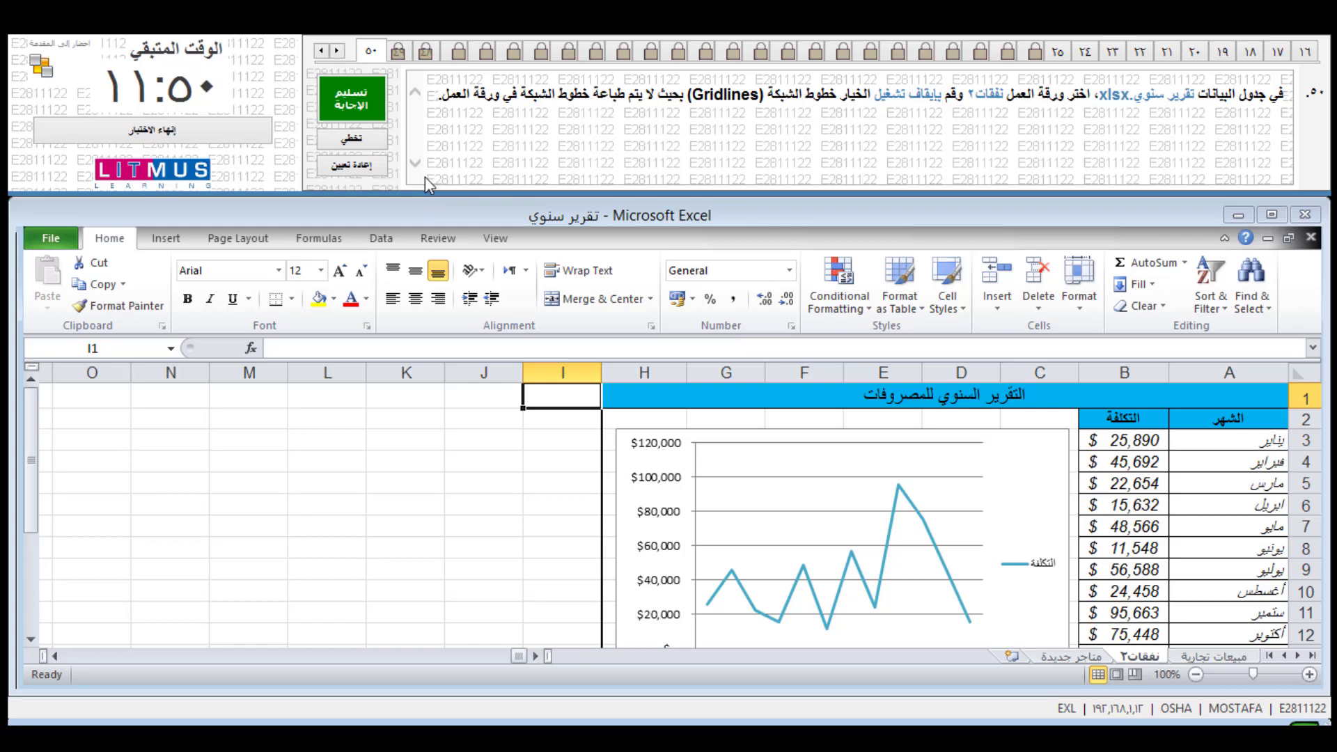
Step: Turn off Gridlines Print on the نفقات2 sheet and submit the final answer
click(254, 239)
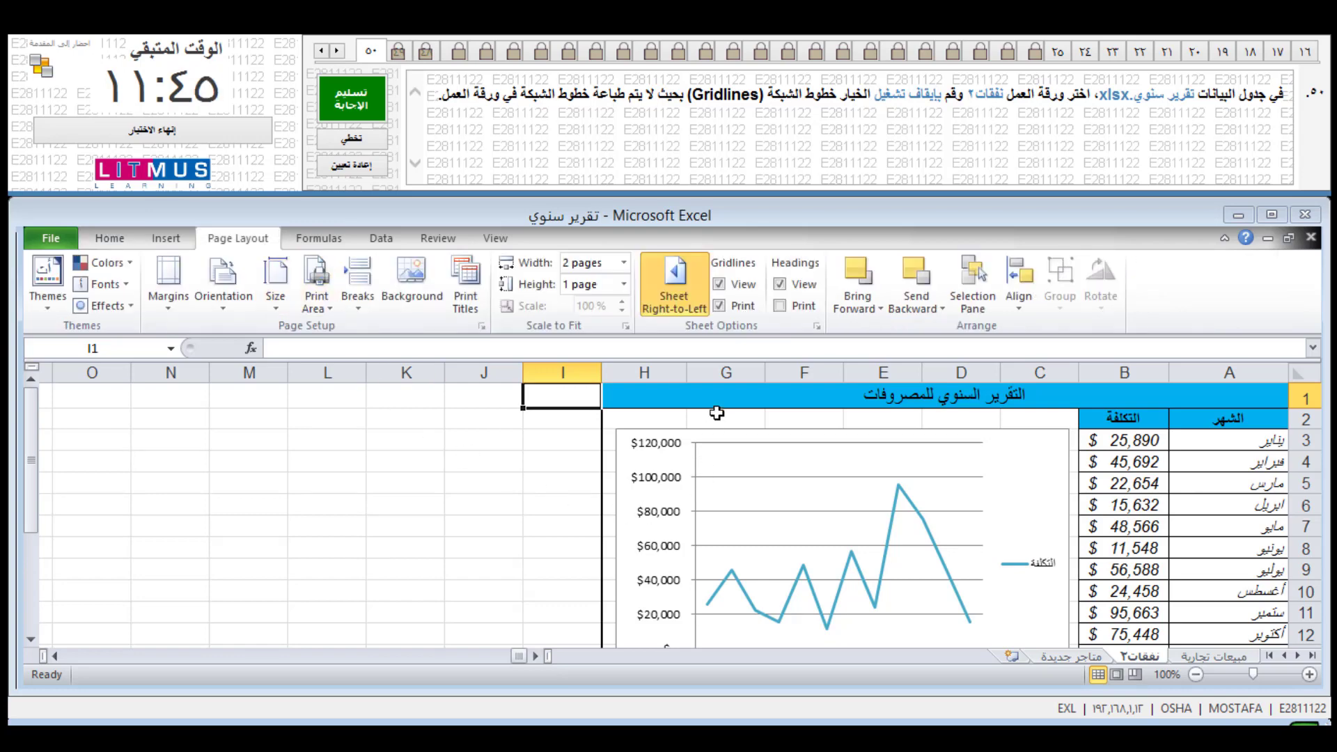
click(719, 307)
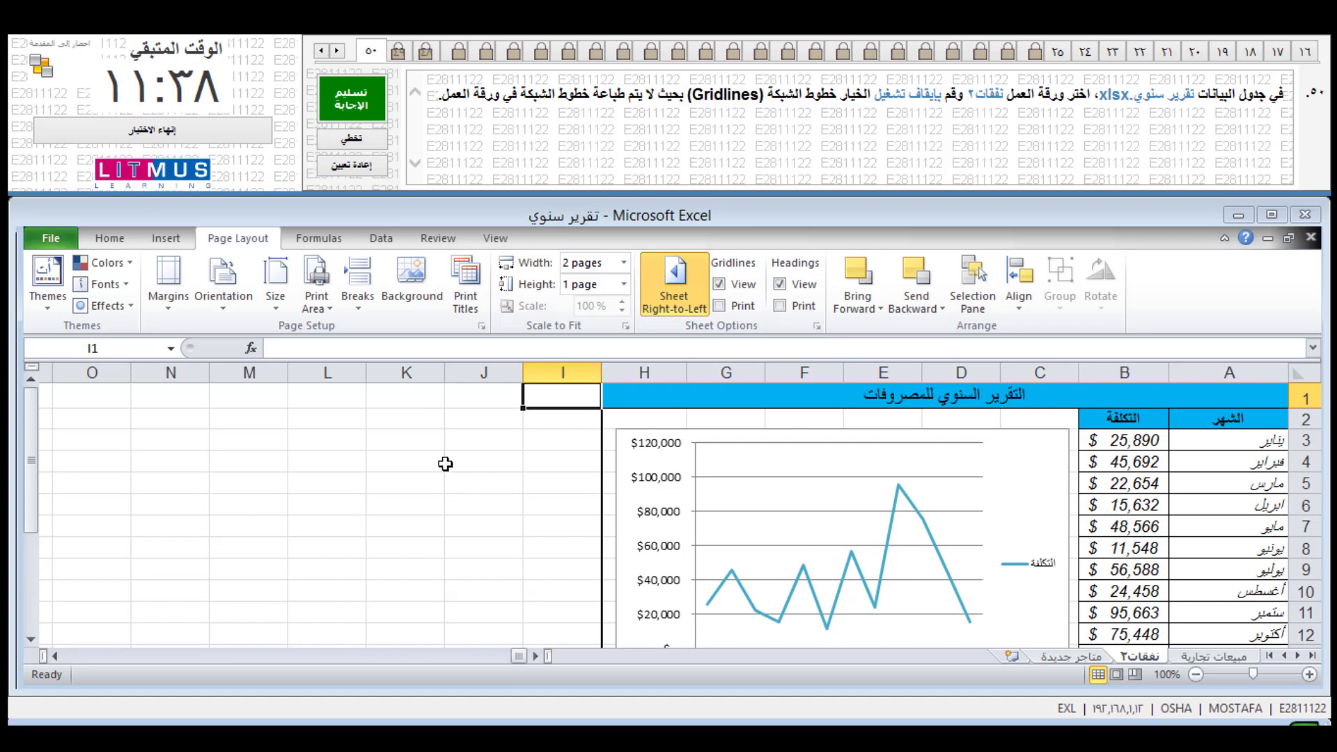
click(365, 117)
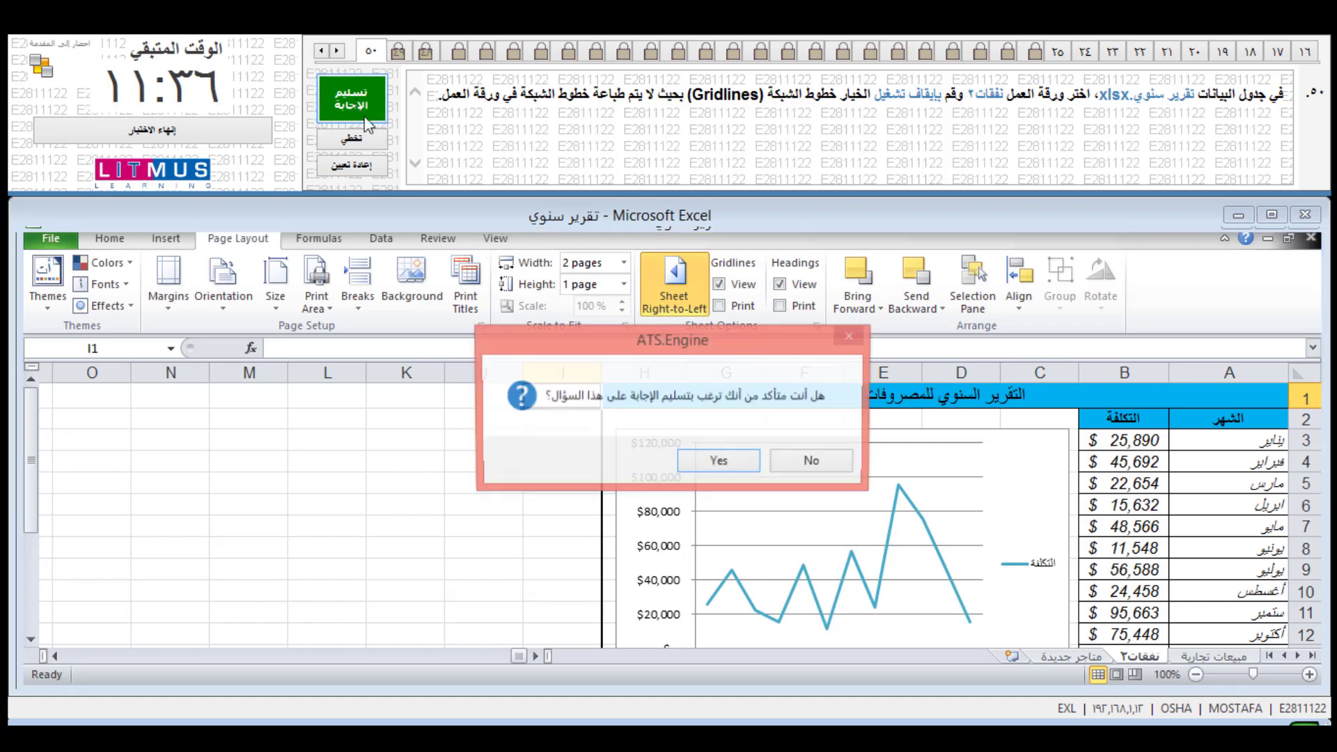
click(762, 469)
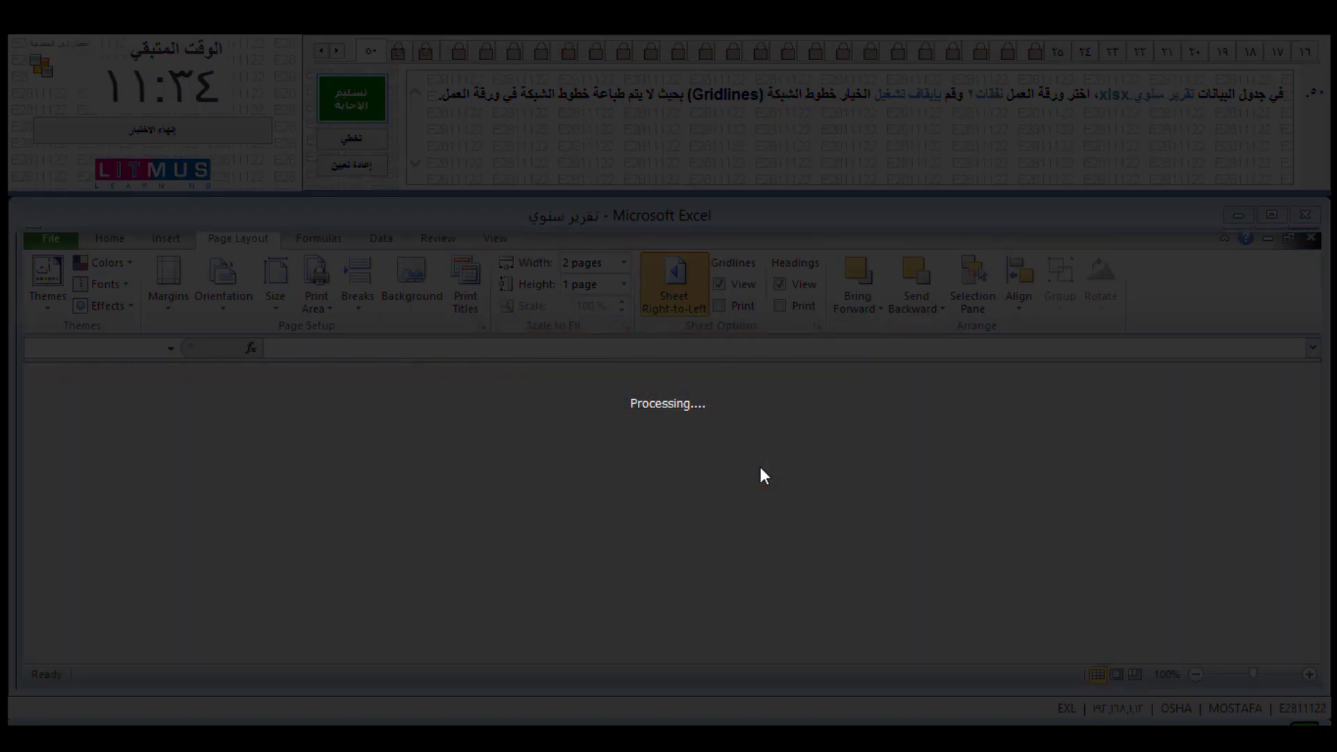